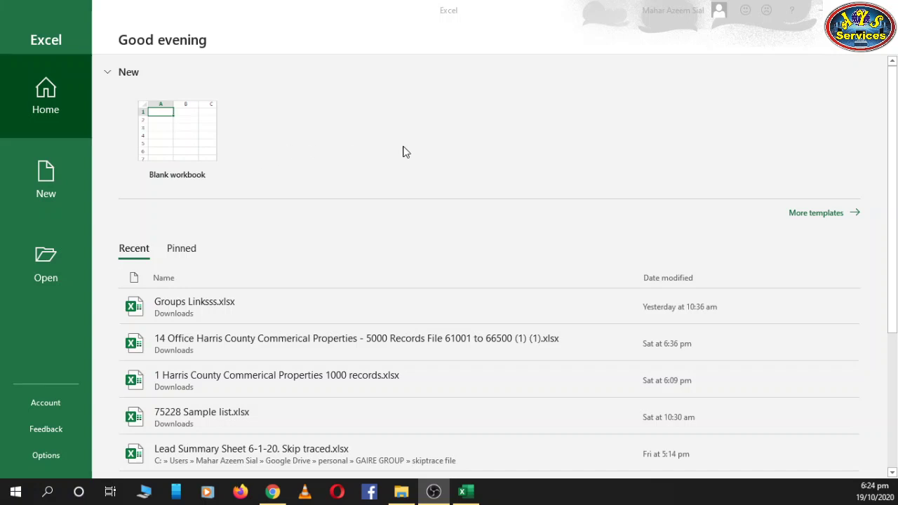
Bring Excel to the front, create a blank workbook (Book1), and select cell C9
left_click(245, 129)
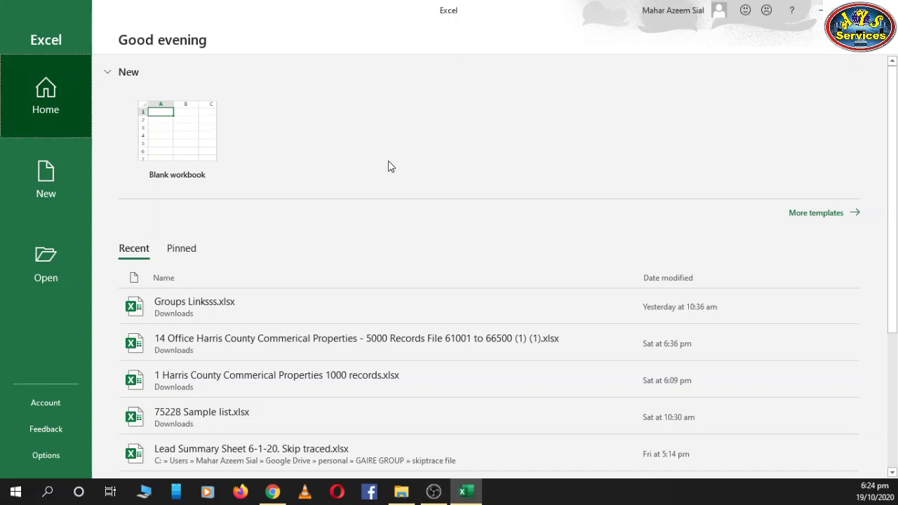
left_click(176, 144)
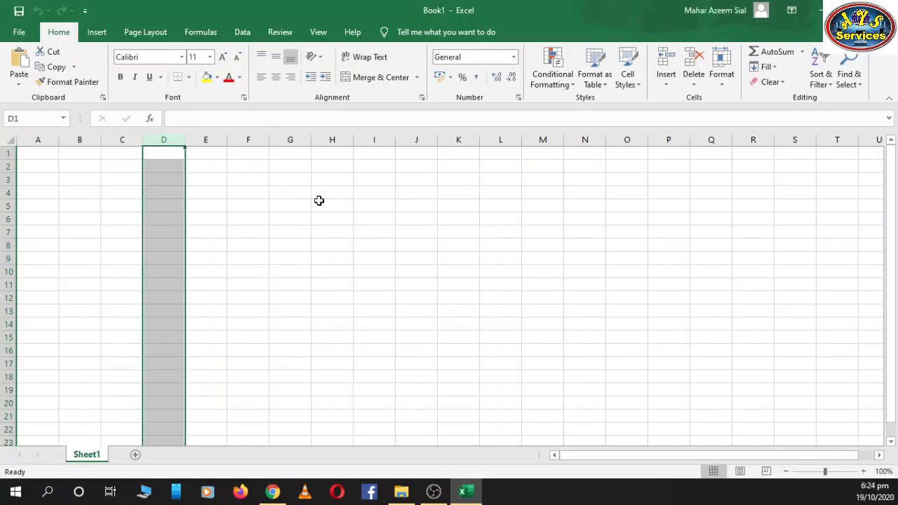
left_click(278, 203)
left_click(115, 257)
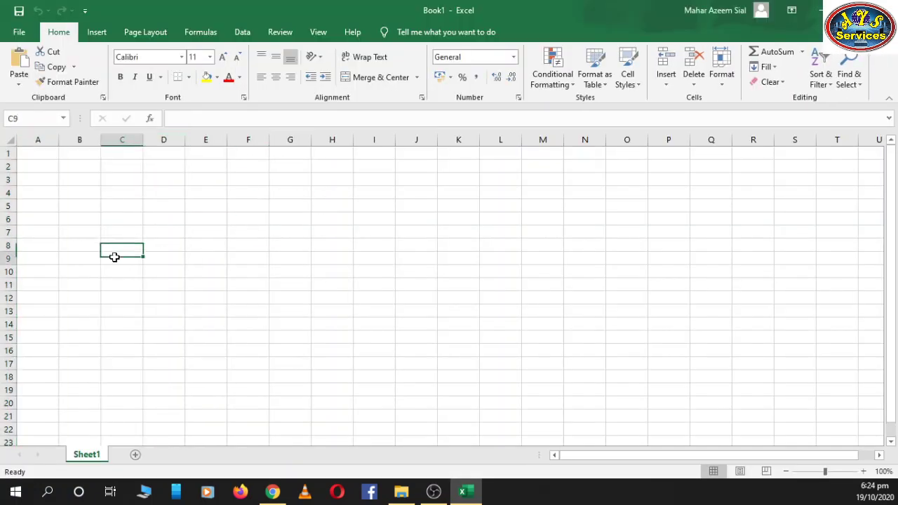
Select cells E10, D6 and C21 in Book1, then switch to the Fiverr Buyer Requests page in Chrome
left_click(221, 277)
left_click(173, 215)
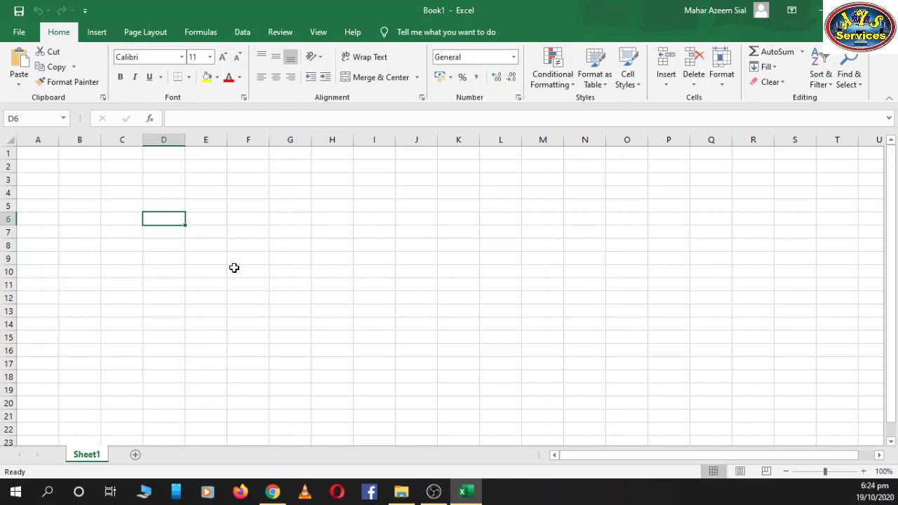
left_click(133, 420)
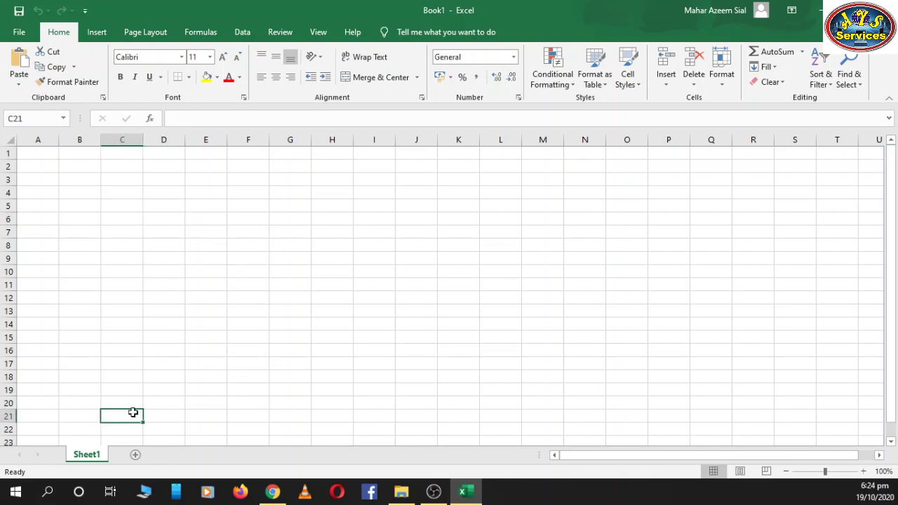
left_click(273, 491)
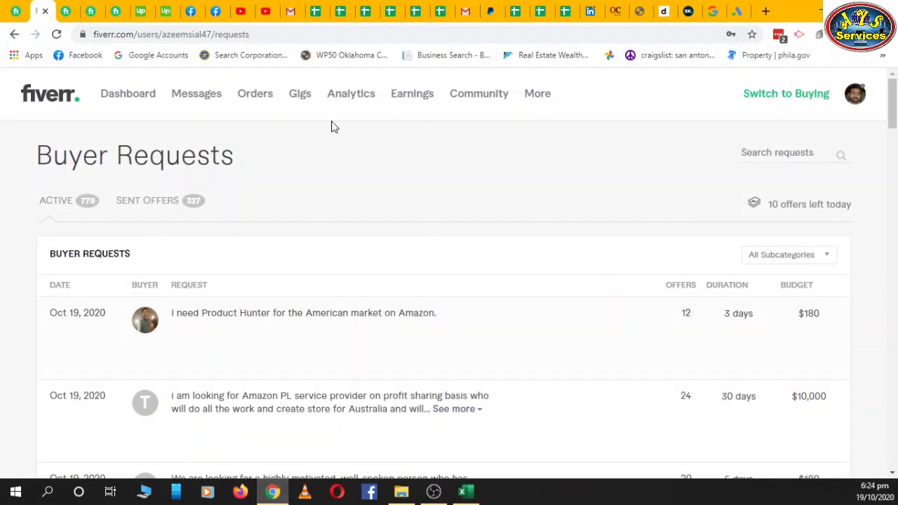
Open the SK Duplictaes Remaining sheet tab, then minimize Chrome to reveal Excel's Book1
left_click(341, 13)
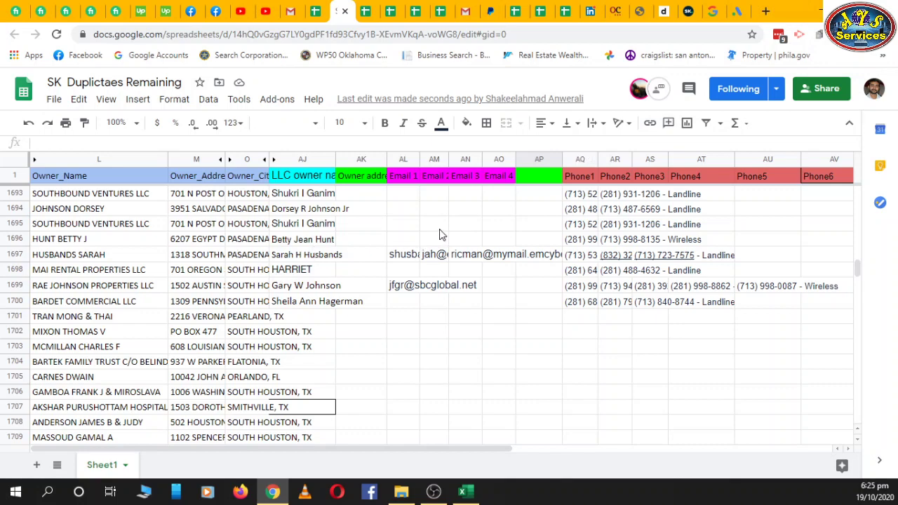
left_click(818, 13)
Select cells F11, F10, D7 and C5 in Book1, then switch back to the Chrome spreadsheet
left_click(256, 282)
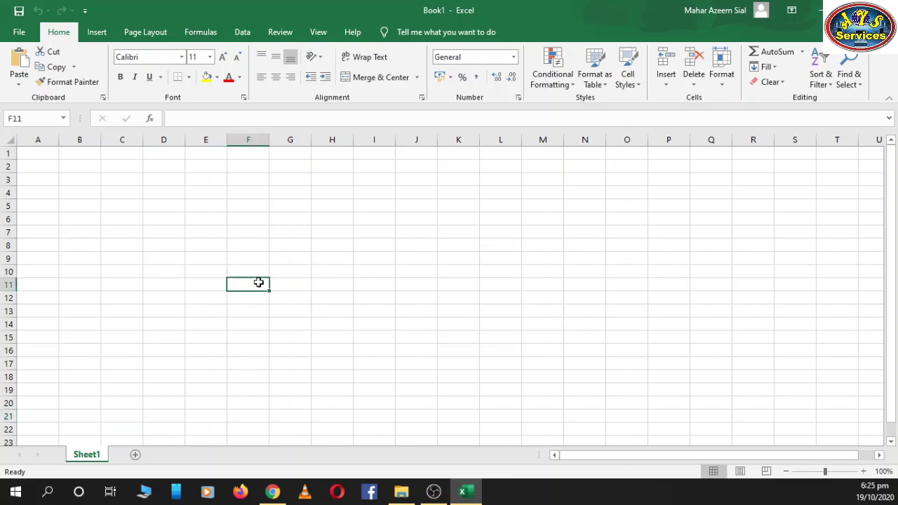
left_click(241, 272)
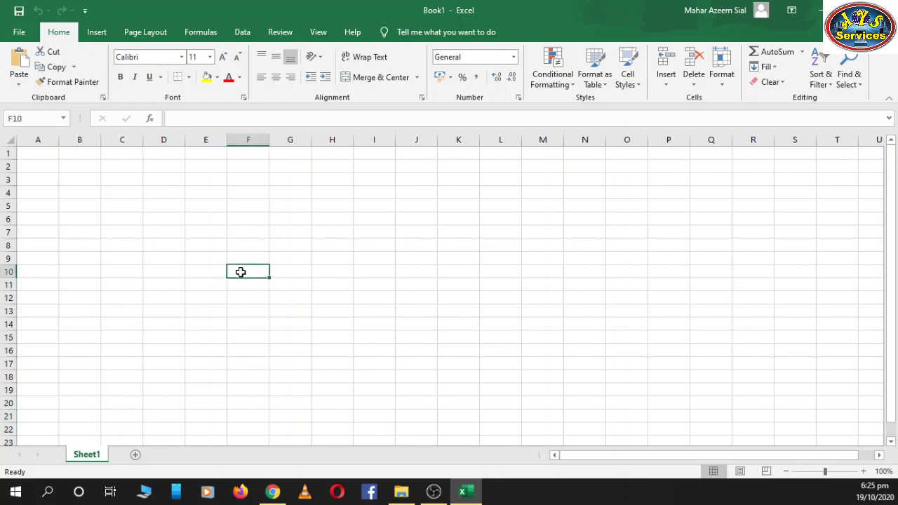
left_click(151, 230)
left_click(112, 203)
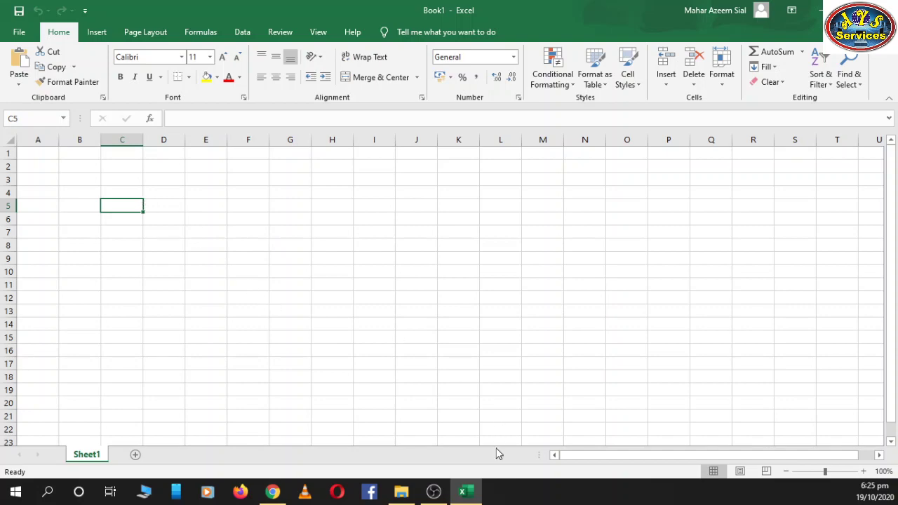
left_click(274, 492)
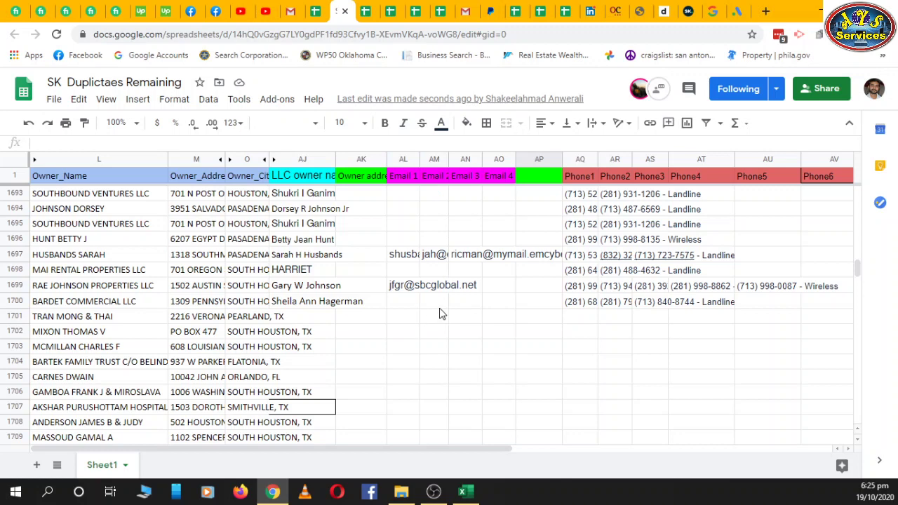
Select cells AM1700, AM1701, AL1701 and AK1701 in the SK Duplictaes Remaining sheet
left_click(441, 307)
left_click(430, 322)
left_click(399, 323)
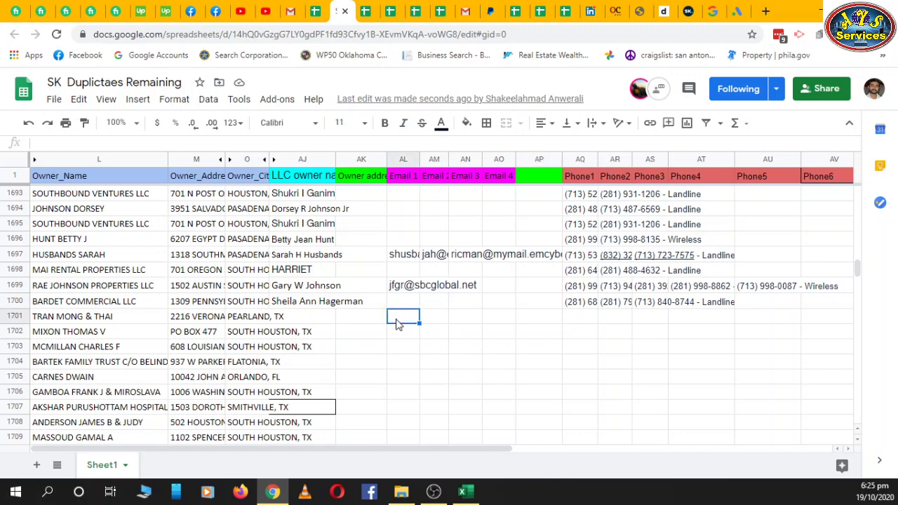
left_click(381, 324)
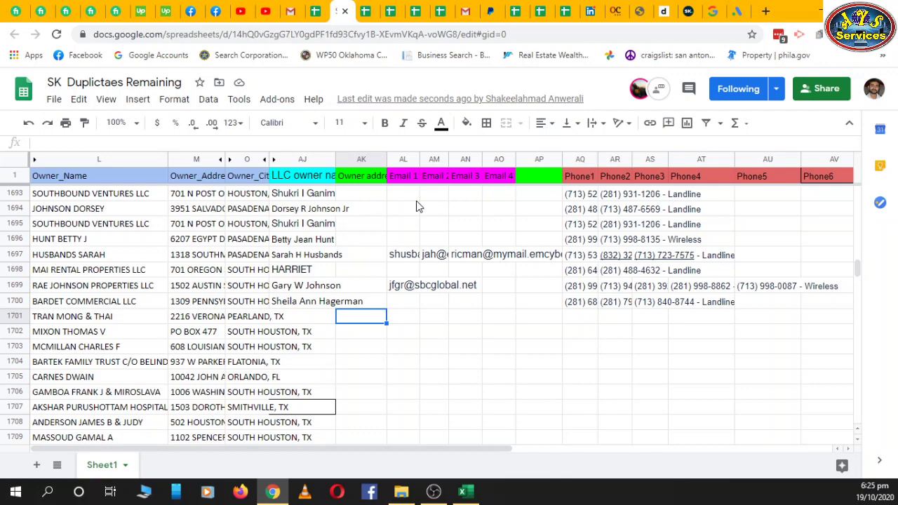
key("alt+Tab")
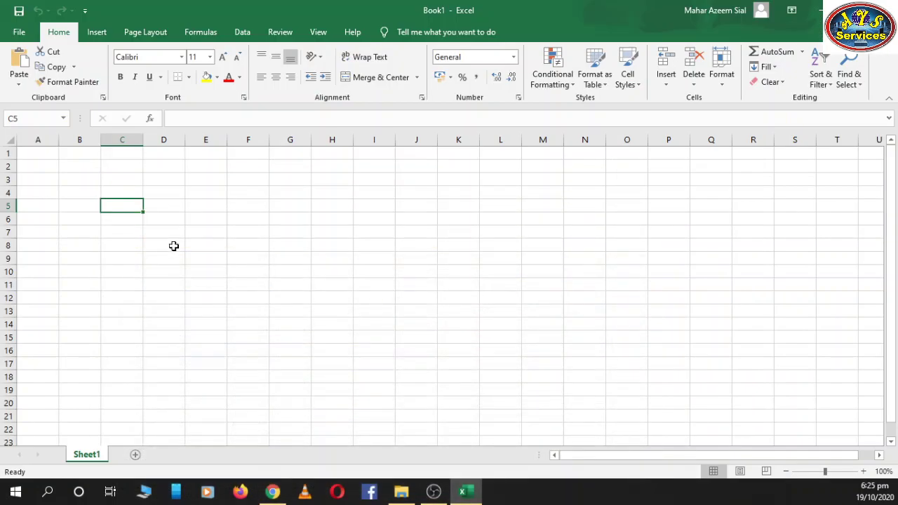
left_click(175, 245)
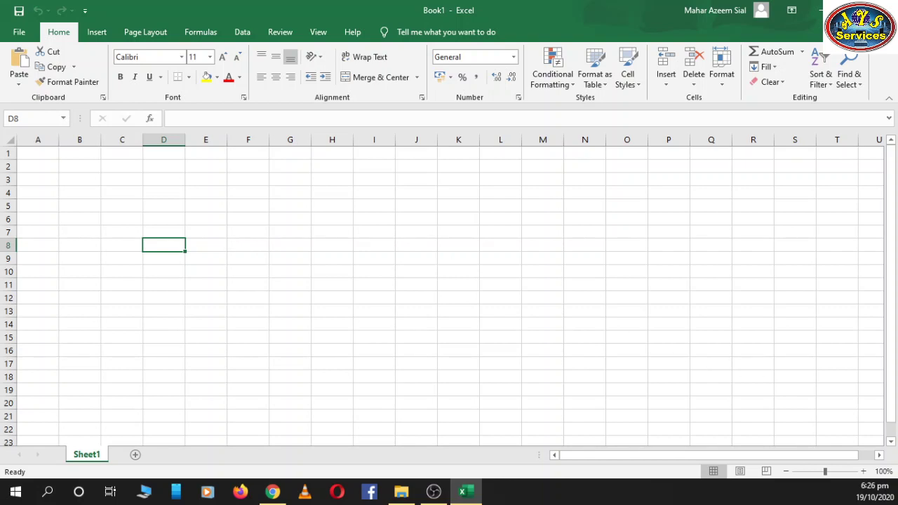
left_click(181, 181)
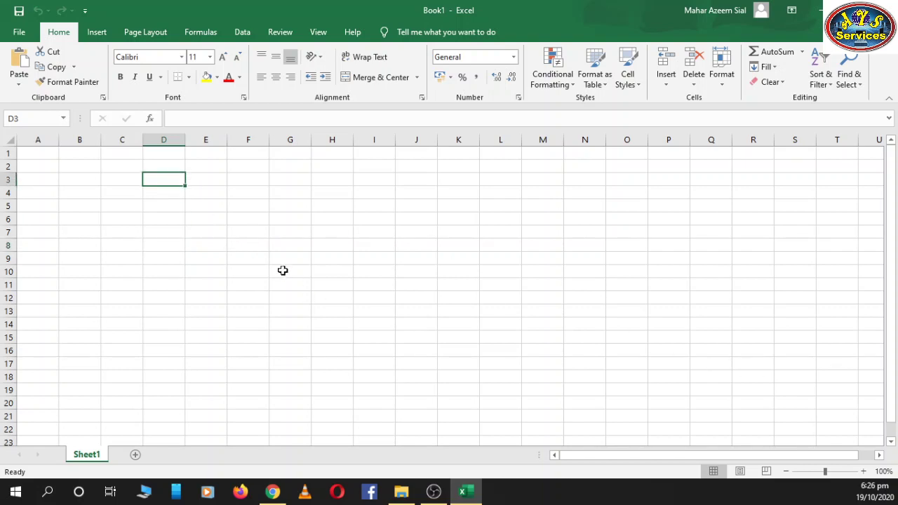
left_click(275, 271)
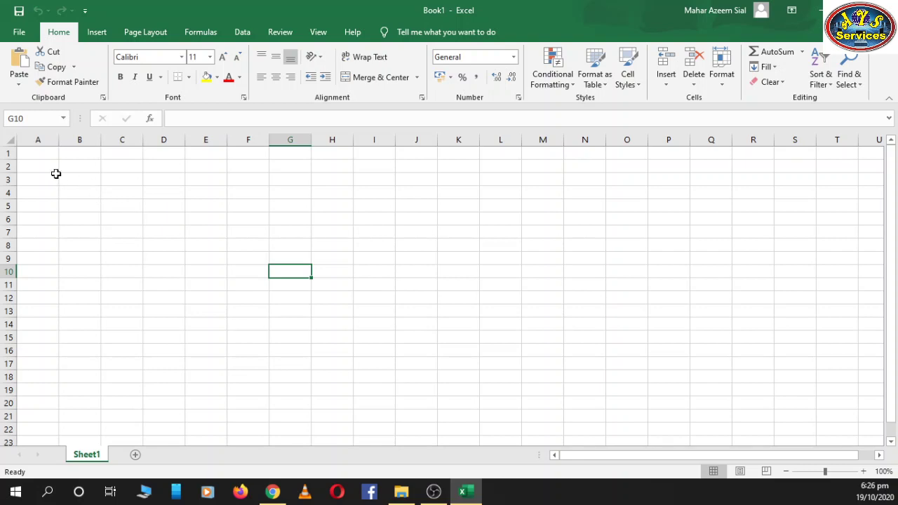
Select rows 1–3, then jump to the sheet's last row with Ctrl+Down and back up
left_click(5, 153)
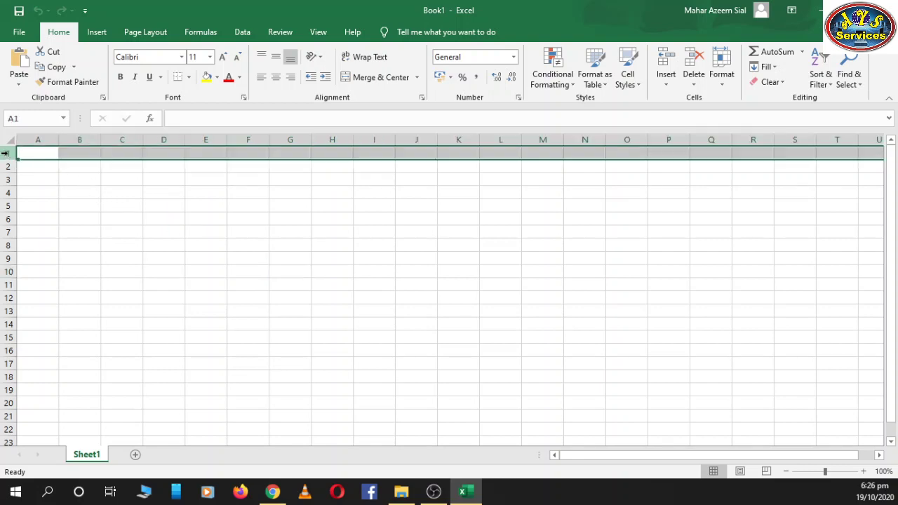
left_click(6, 165)
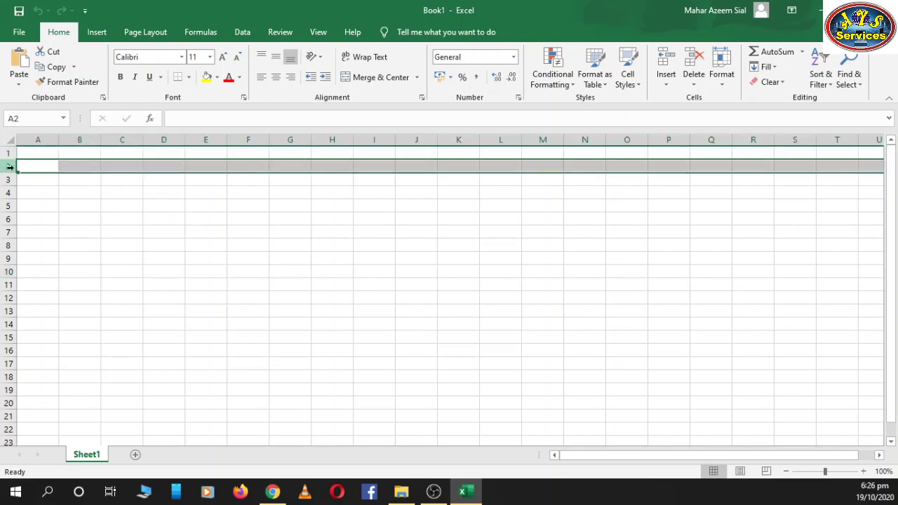
left_click_drag(6, 165, 6, 153)
left_click(7, 179)
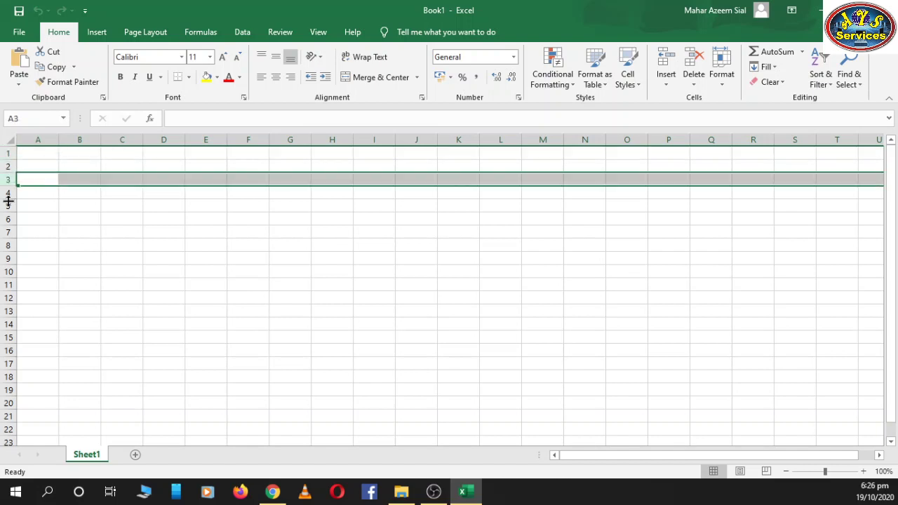
left_click(46, 219)
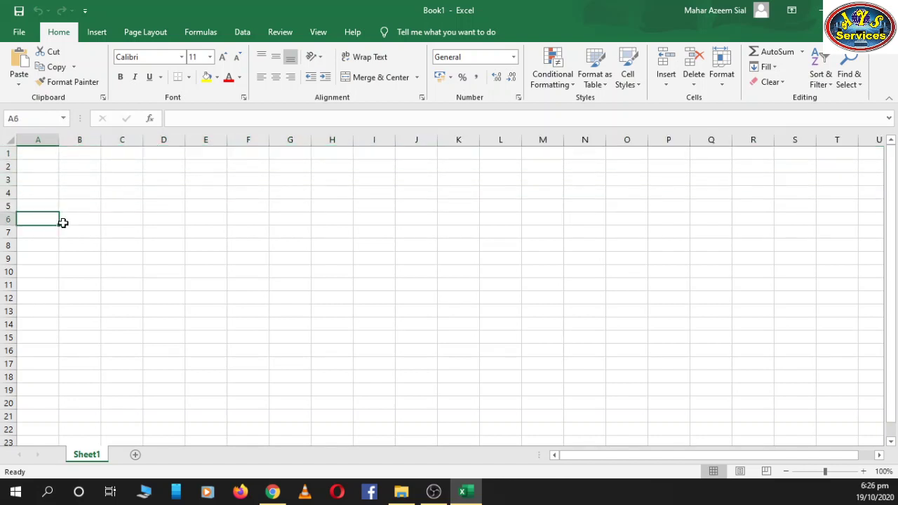
key("ctrl+Down")
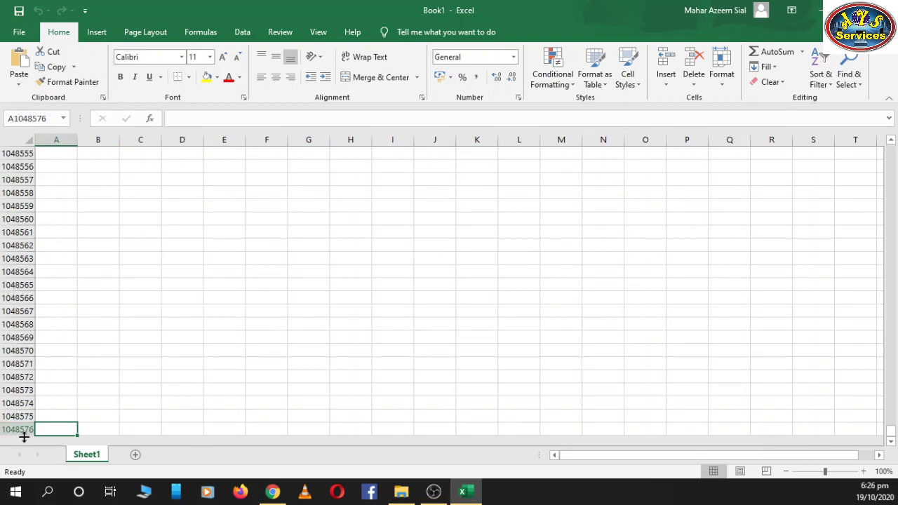
key("ctrl+Up")
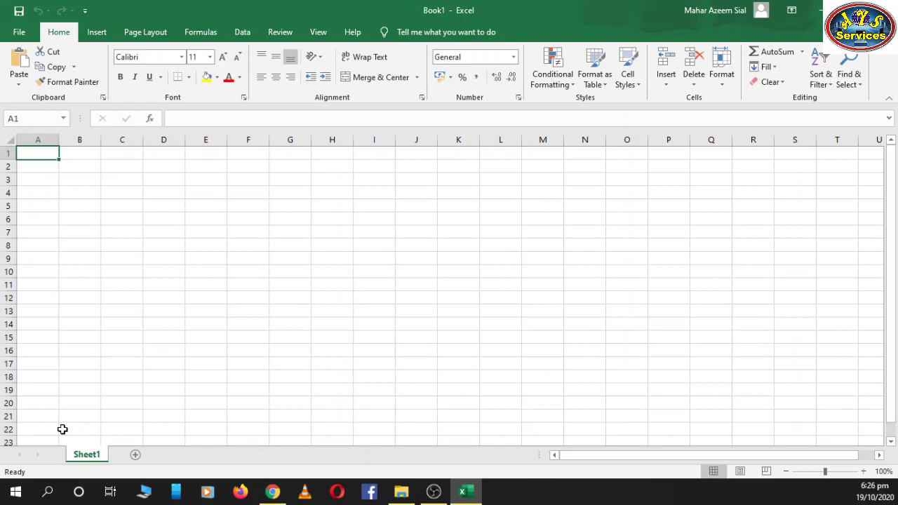
Select rows 1 through 4 in turn, then cells O7, L5, L4, K4 and J4
left_click(83, 252)
left_click(9, 156)
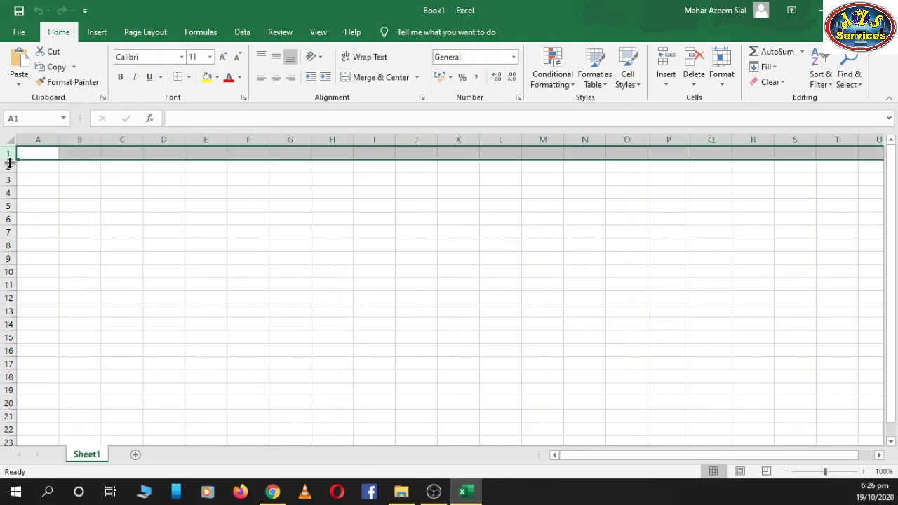
left_click(7, 166)
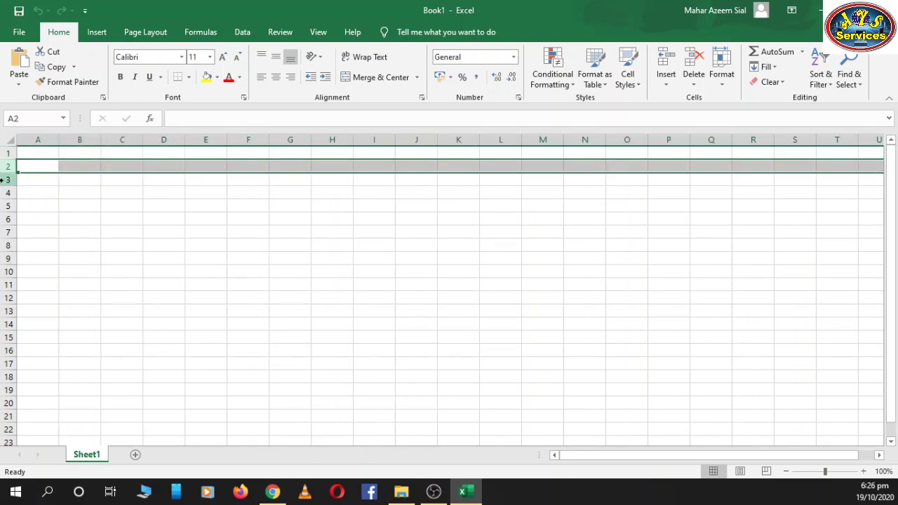
left_click(6, 180)
left_click(8, 192)
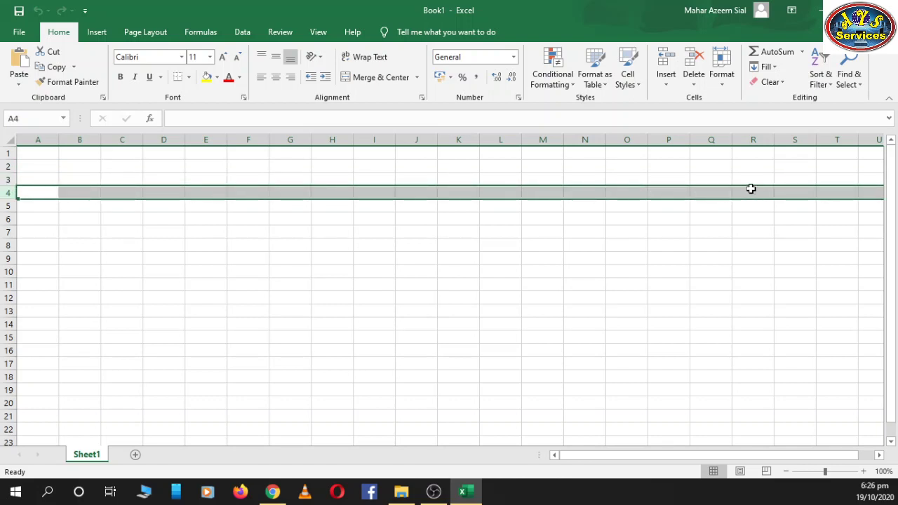
left_click(627, 232)
left_click(499, 205)
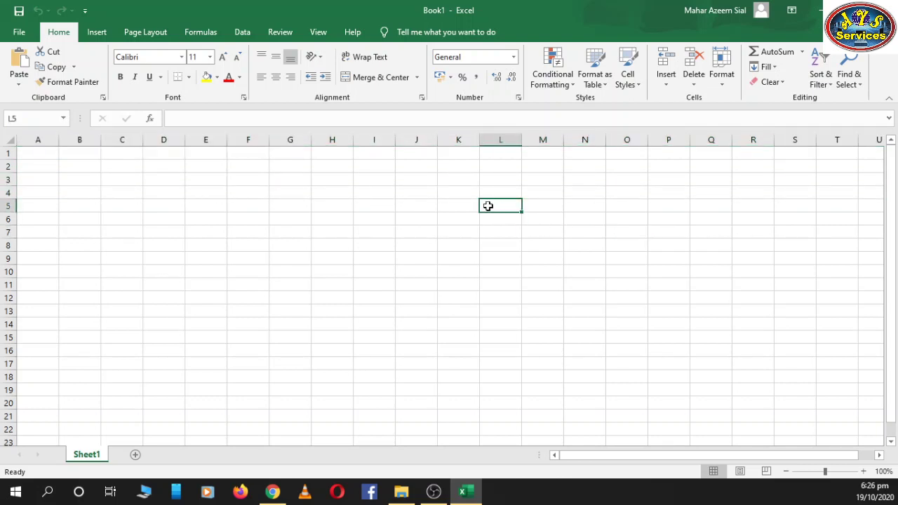
left_click(496, 192)
left_click(453, 192)
left_click(414, 193)
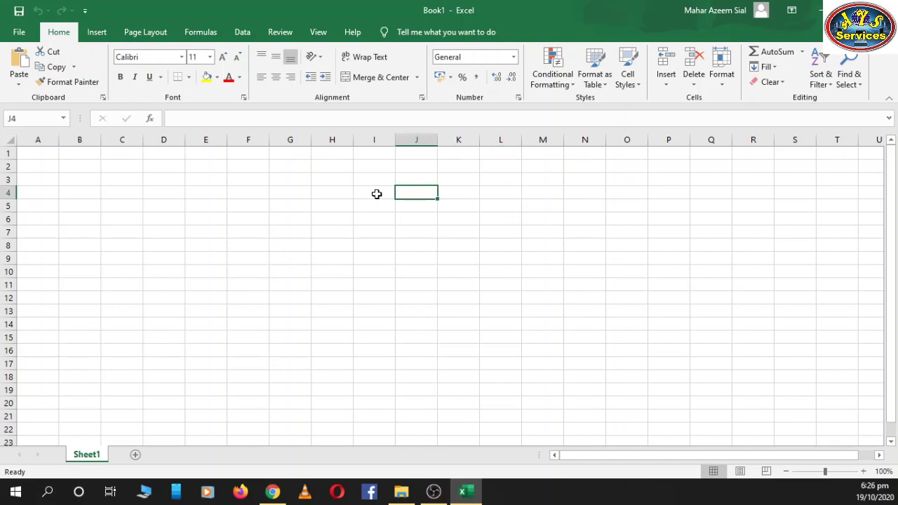
Select rows 1, 3 and 2, then drag down the row headers to select rows 1–18
left_click(3, 152)
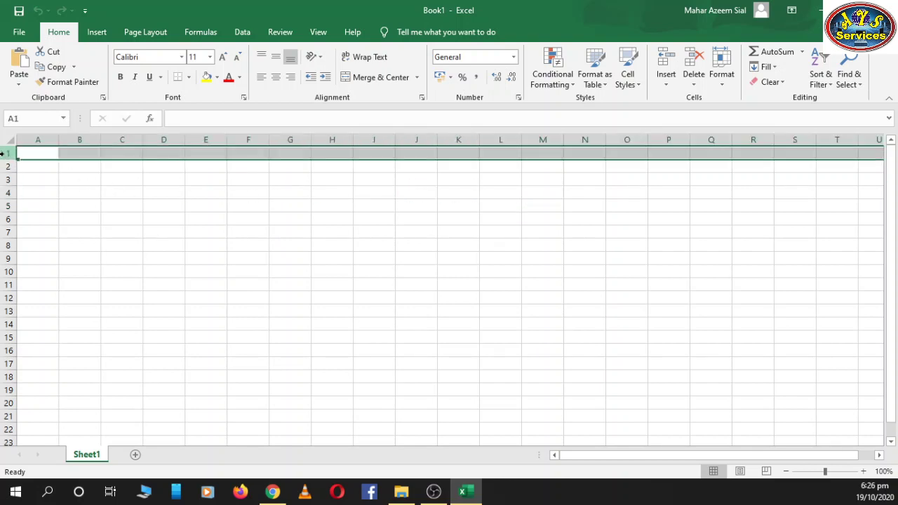
left_click(3, 179)
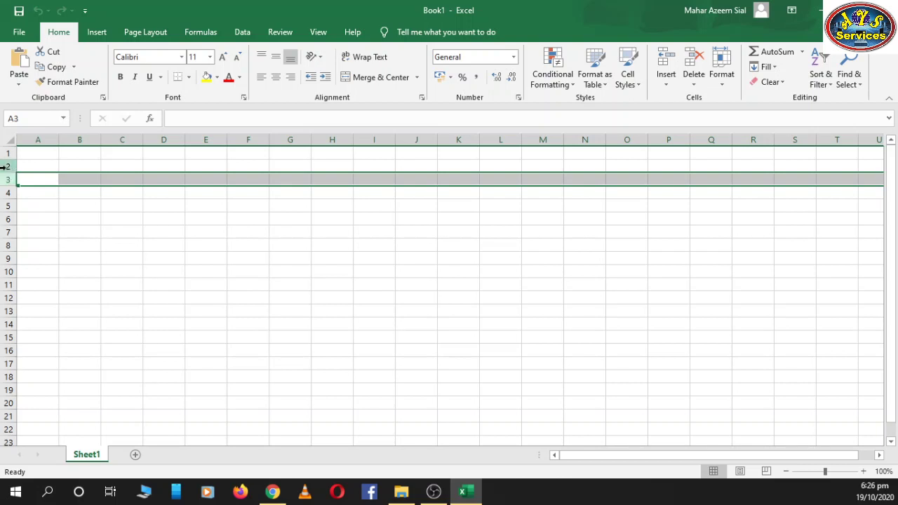
left_click(4, 167)
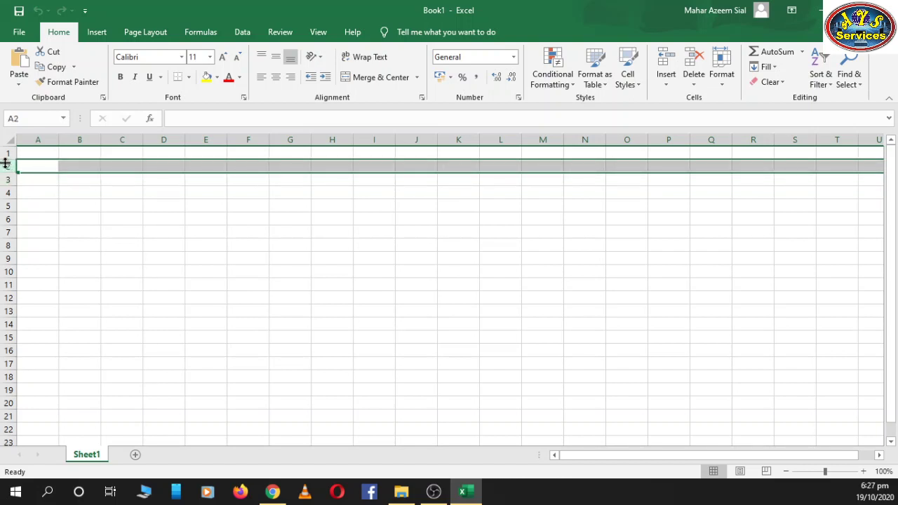
left_click_drag(5, 153, 7, 364)
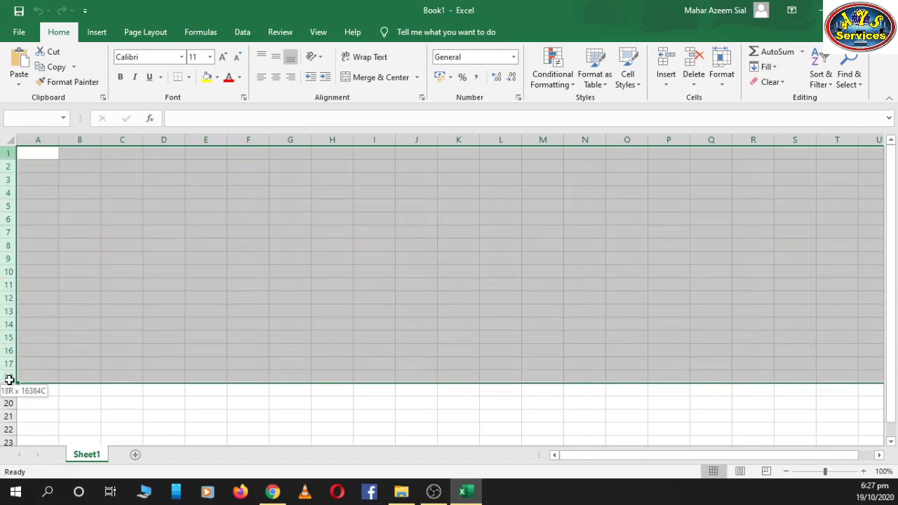
Select A2:A3 and rows 2–13, then reselect row 2 and drag the row headers down to row 5
left_click_drag(38, 168, 40, 179)
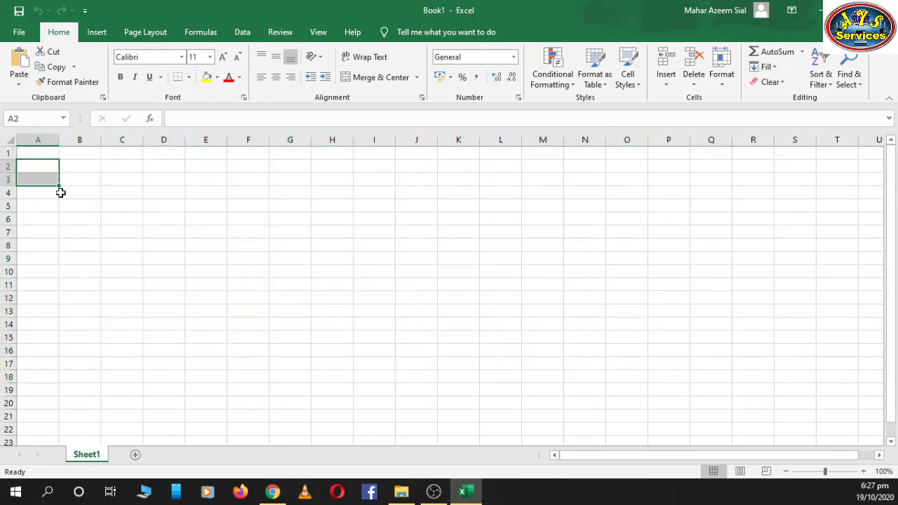
left_click(39, 218)
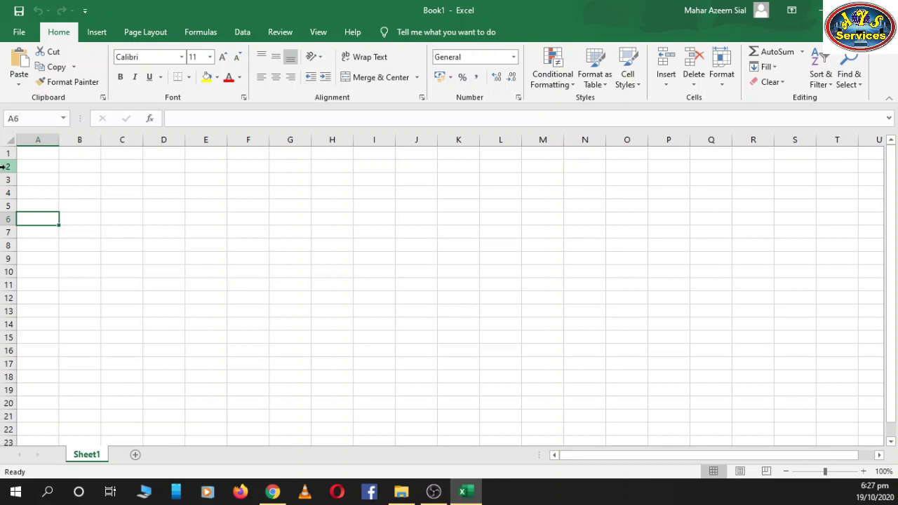
left_click_drag(3, 166, 3, 309)
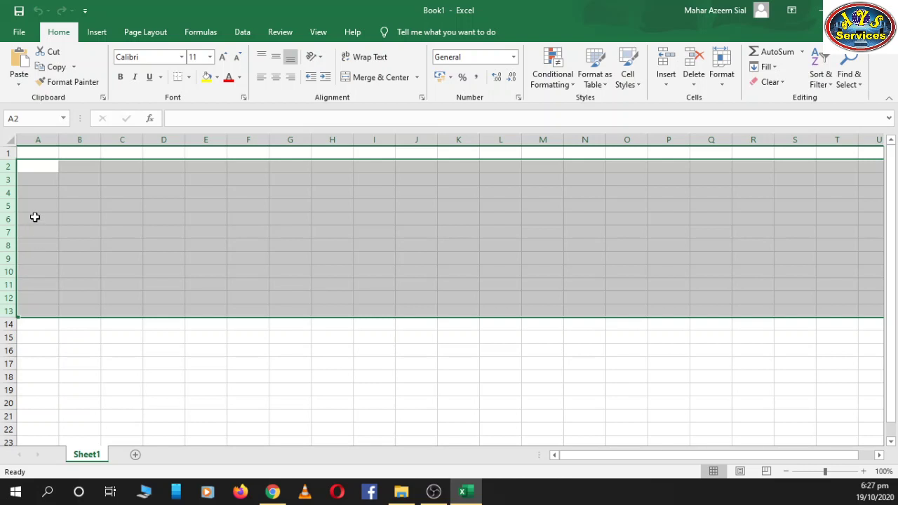
left_click(34, 219)
left_click(6, 167)
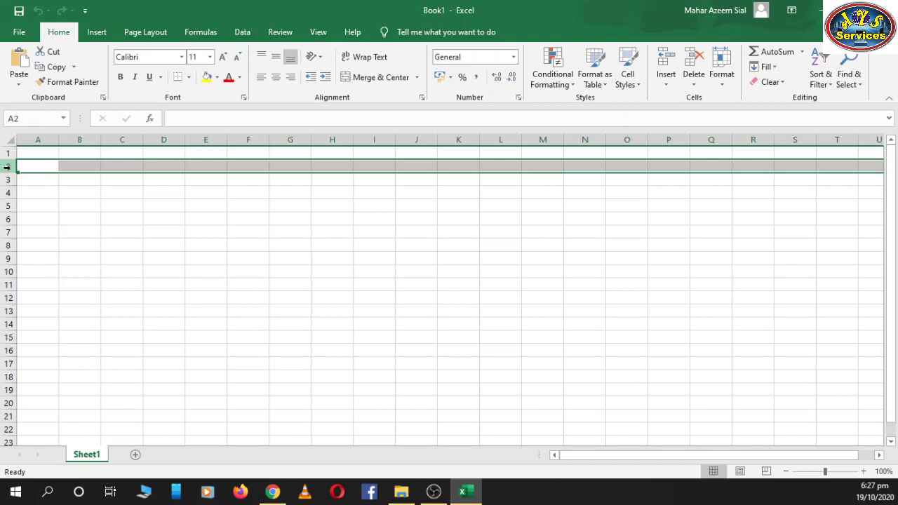
left_click(39, 205)
left_click(3, 167)
mouse_move(3, 166)
left_mouse_down()
mouse_move(9, 382)
mouse_move(8, 207)
left_mouse_up()
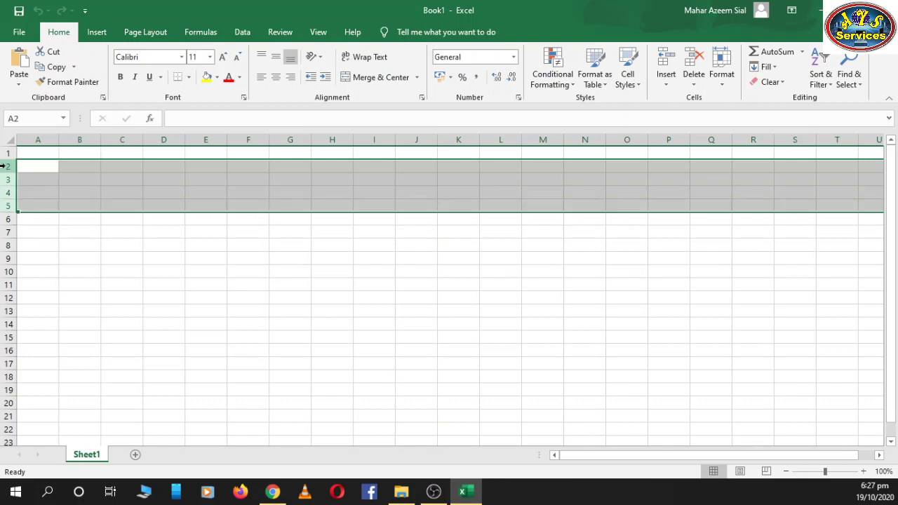
Enter 'sdfd' in cell A20 and 'ds' in cell A1
right_click(3, 166)
left_click(49, 395)
double_click(41, 406)
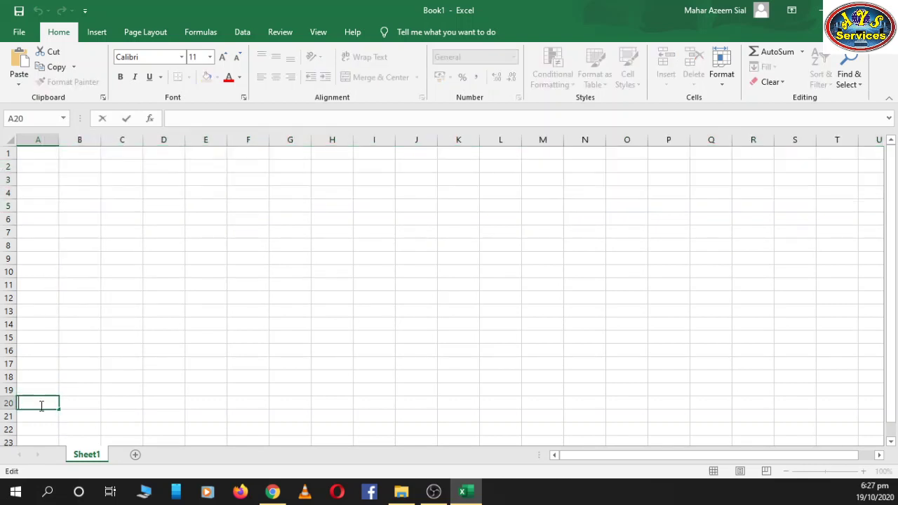
type("sdfd")
left_click(50, 363)
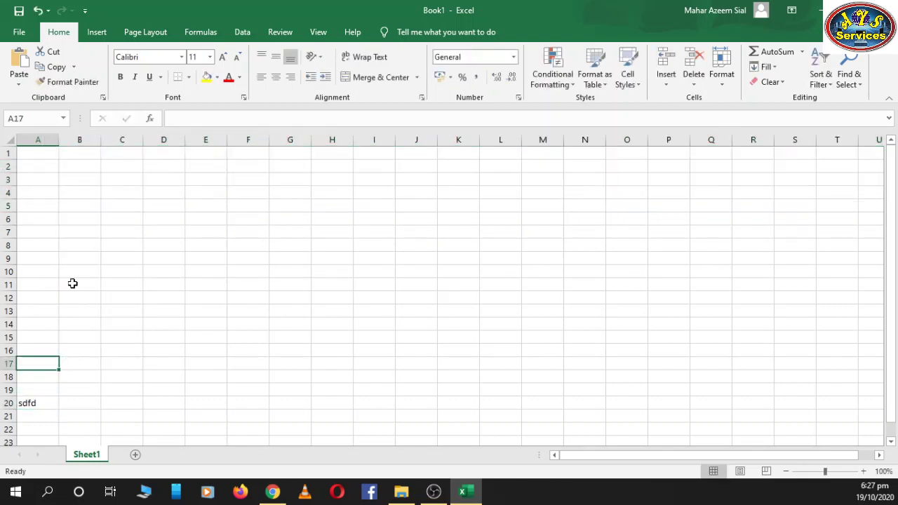
left_click(33, 153)
type("ds")
key("Return")
Move through column A with the arrow keys, jumping to A20 and back to A1 with Ctrl+Home
left_click(38, 153)
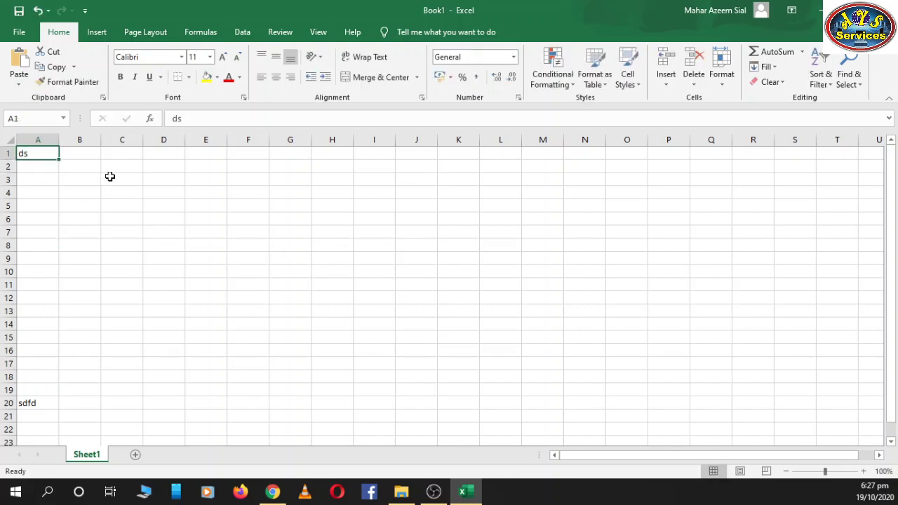
key("Down")
key("Down")
key("Down")
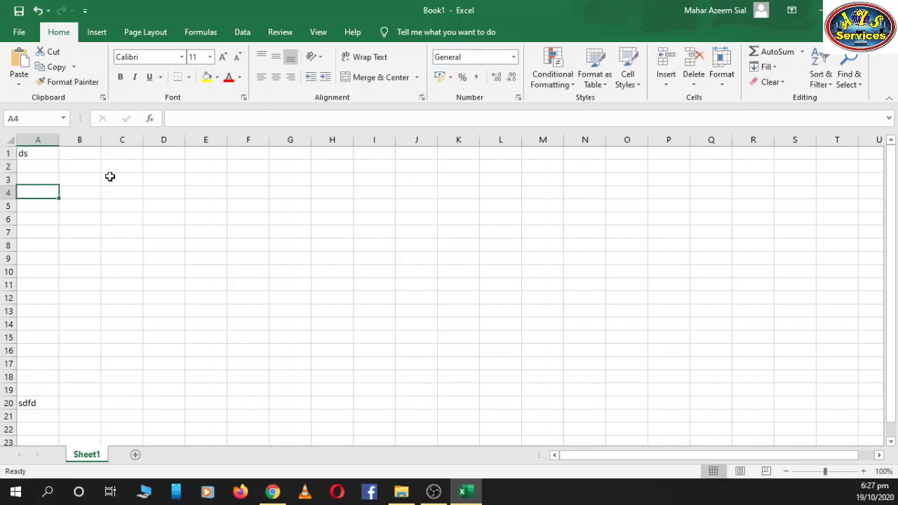
key("Down")
key("Down")
key("Down")
key("Up")
key("Up")
key("Up")
key("ctrl+Down")
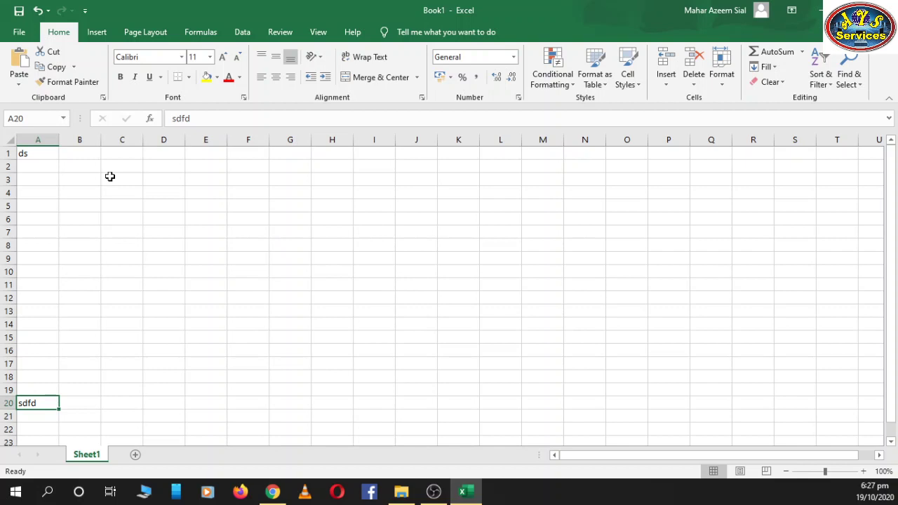
left_click(46, 379)
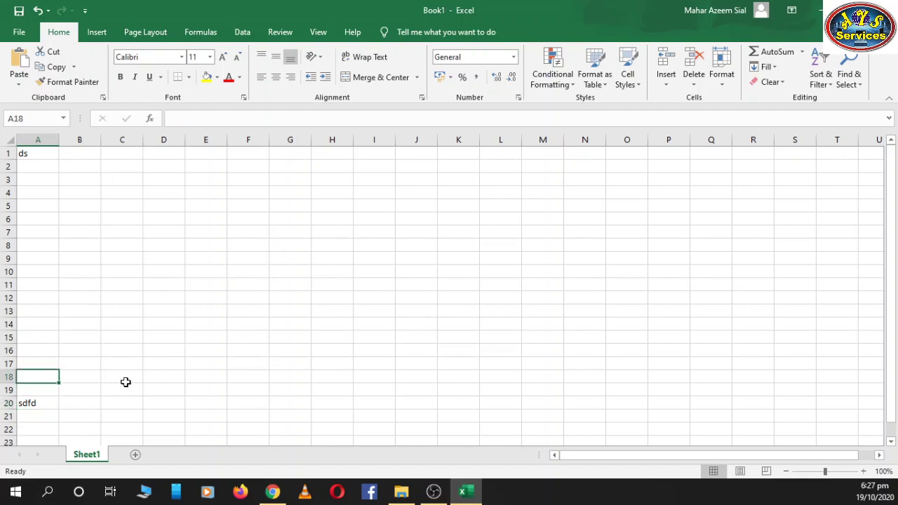
key("ctrl+Home")
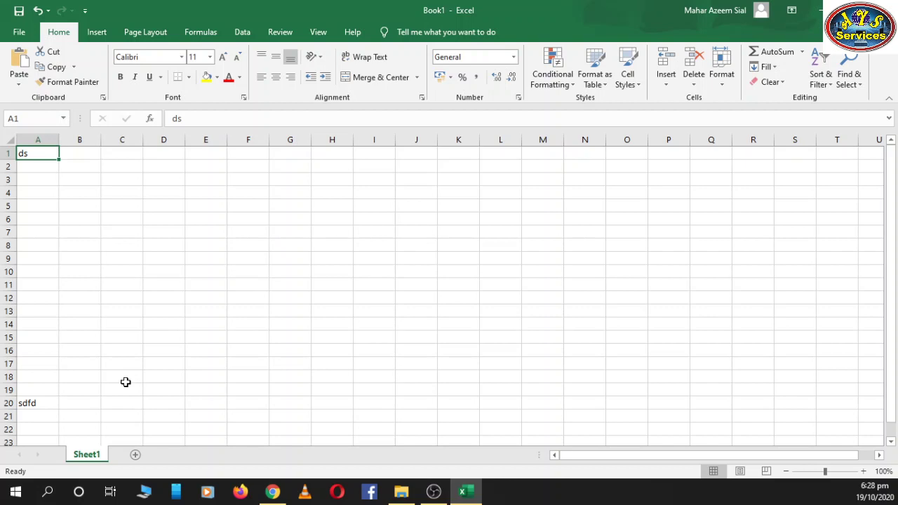
Step between A1 and A2, then select rows 1 through 20 with Ctrl+Shift+Down
key("Down")
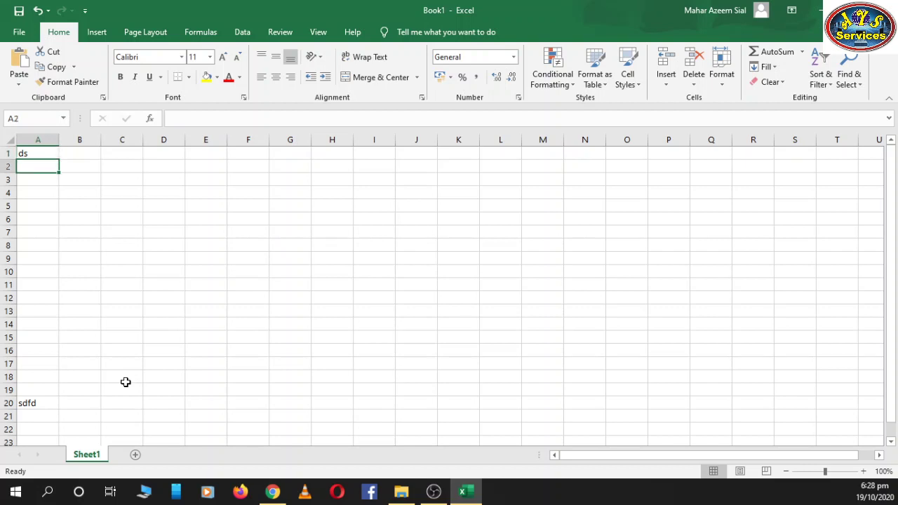
key("Up")
key("Down")
left_click(9, 155)
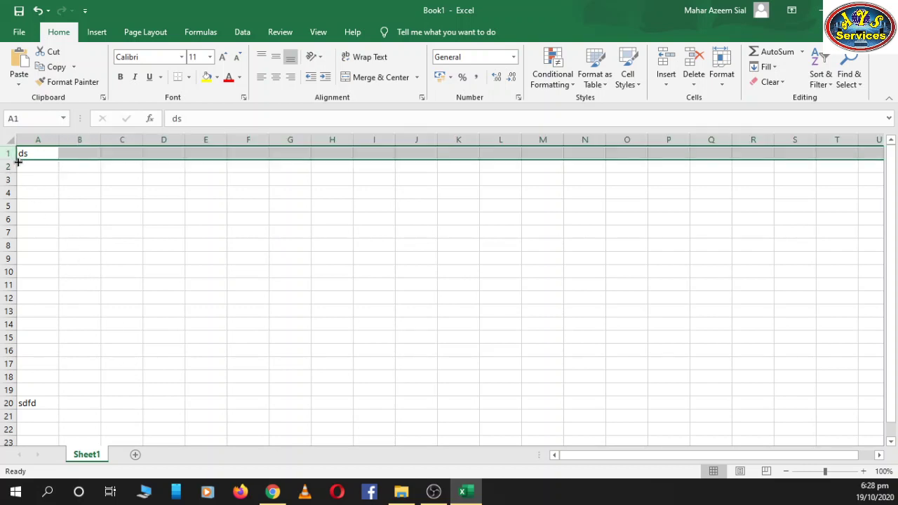
key("shift+Down")
key("shift+Down")
key("shift+Down")
key("shift+Down")
key("ctrl+shift+Down")
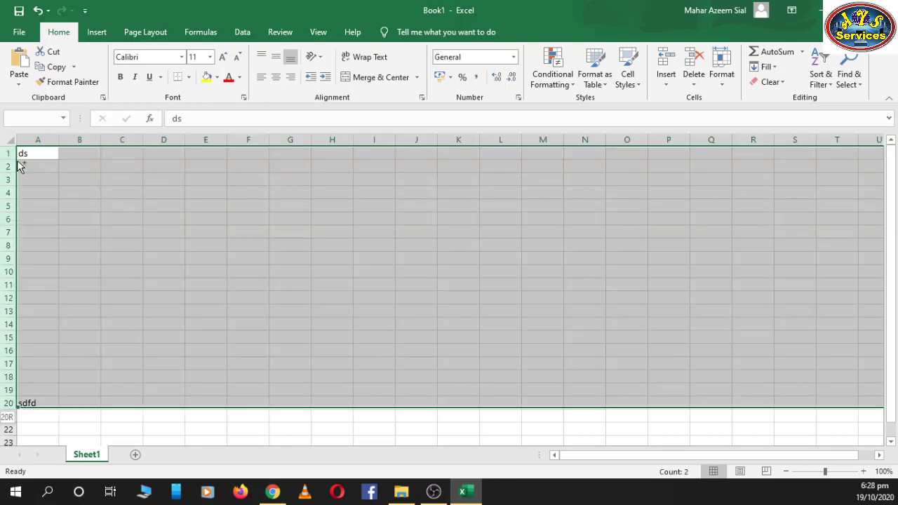
left_click_drag(19, 165, 18, 163)
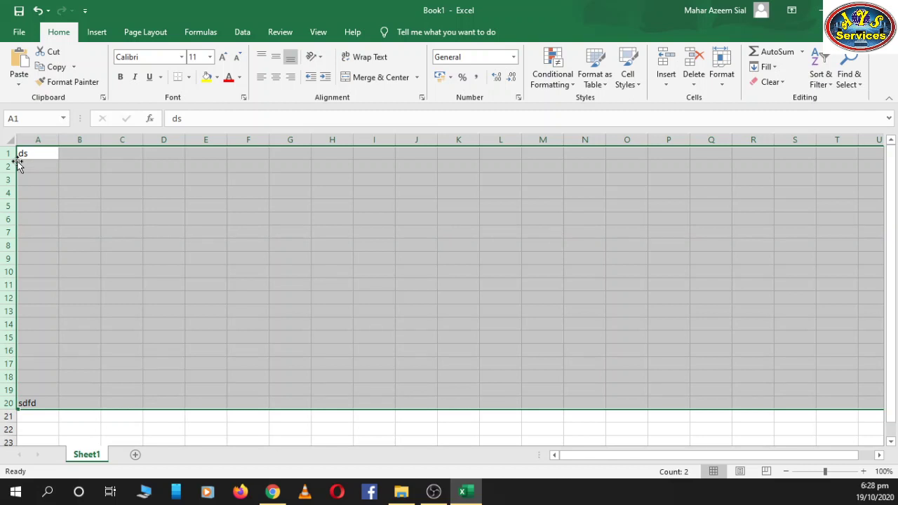
left_click(51, 182)
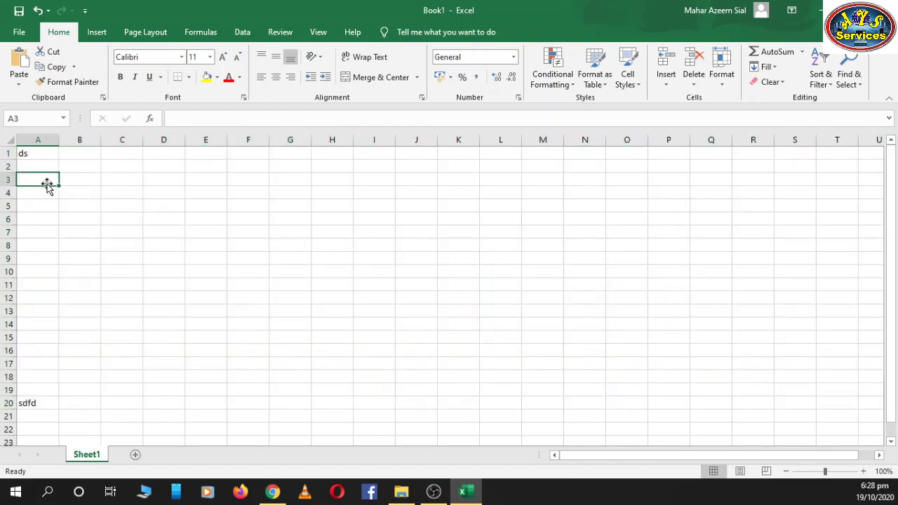
Select rows 2 through 7 one at a time, ending back on row 6
left_click(6, 166)
left_click(7, 180)
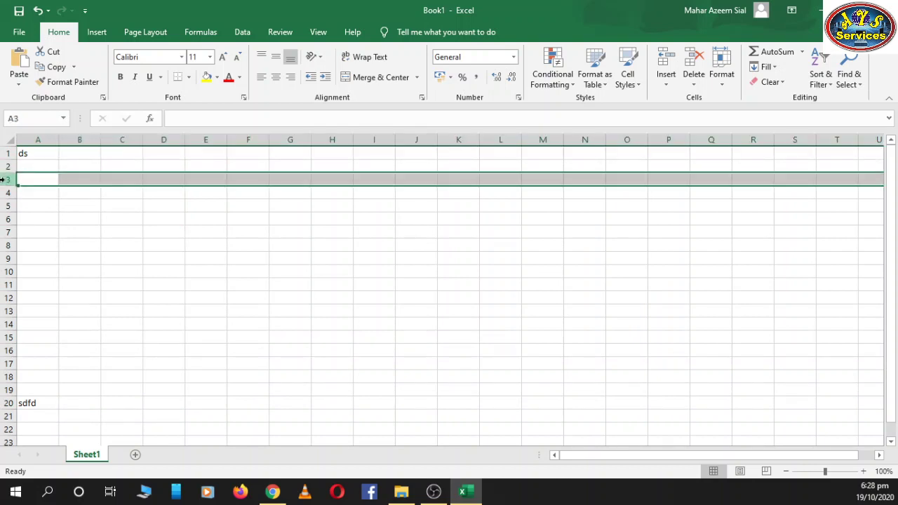
left_click(7, 193)
left_click(9, 207)
left_click(8, 219)
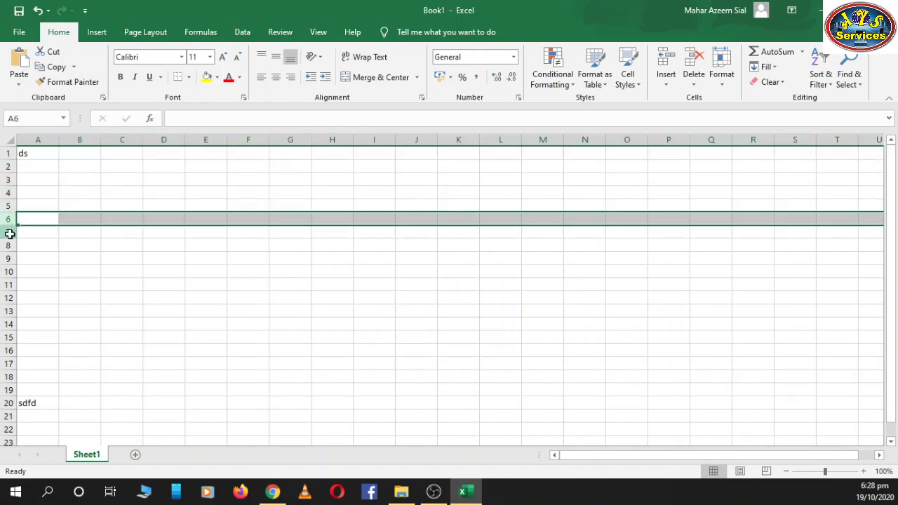
left_click(9, 233)
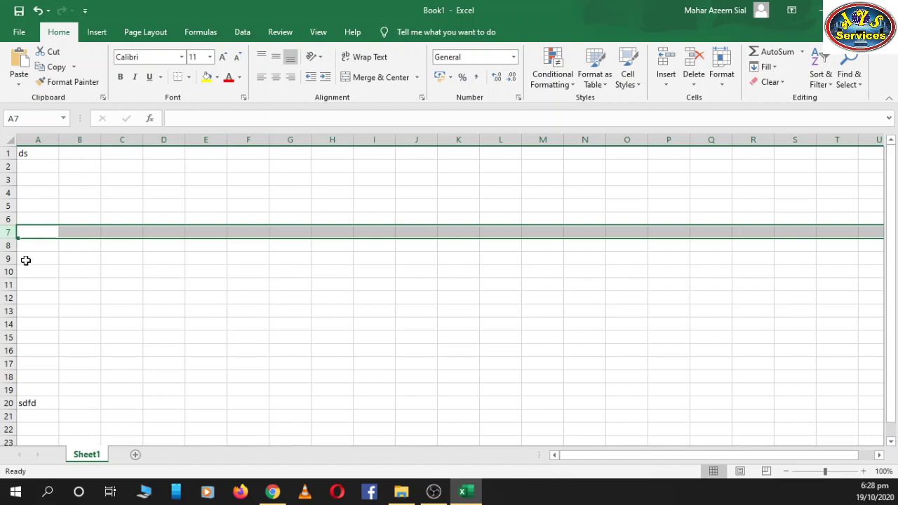
left_click(8, 219)
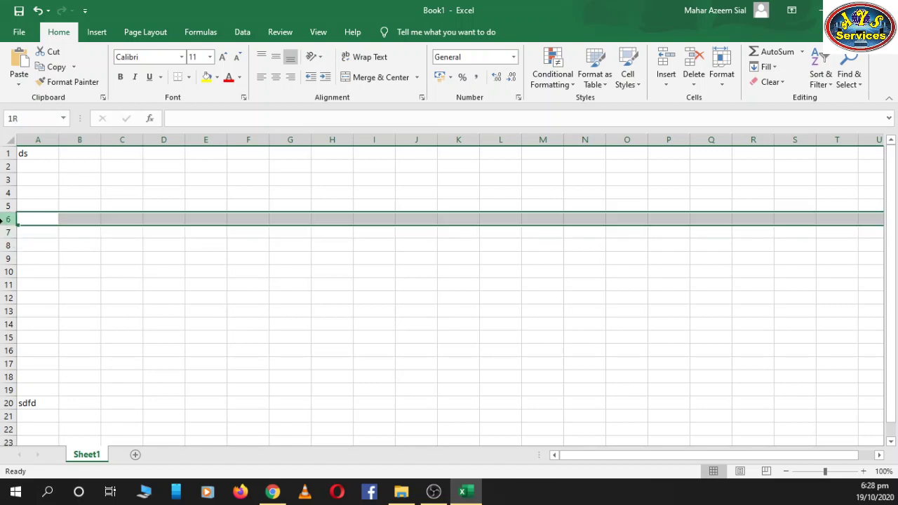
Select column headers A through E in turn, finishing on column E
left_click(36, 140)
left_click(77, 140)
left_click(42, 140)
left_click(79, 139)
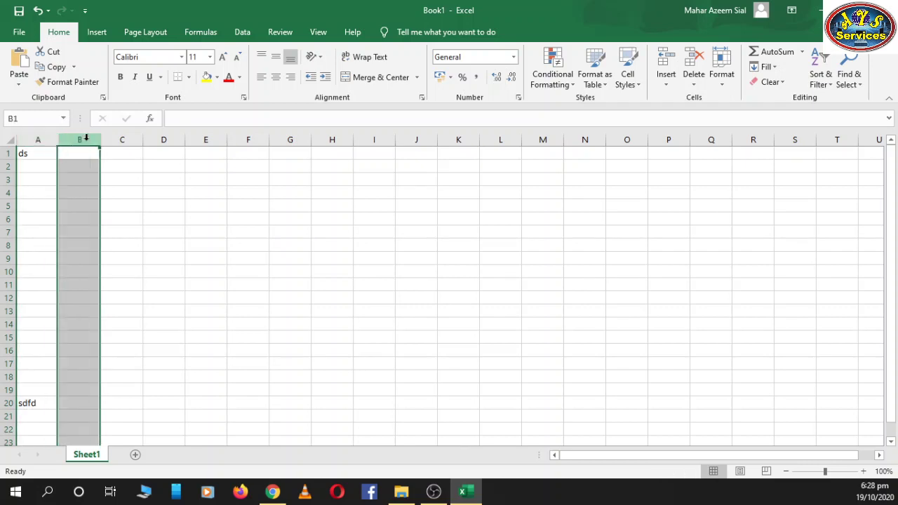
left_click(121, 139)
left_click(164, 140)
left_click(205, 140)
left_click_drag(618, 456, 818, 440)
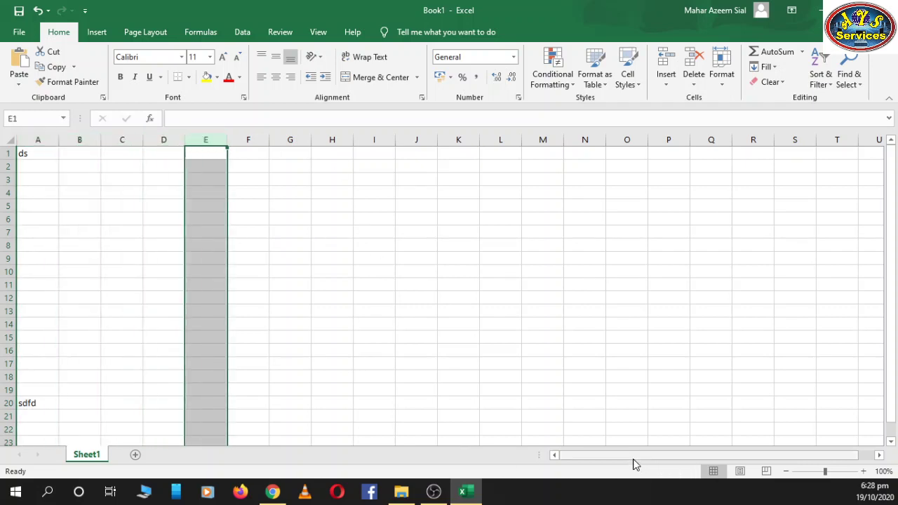
Step right along row 2 from U2 past column AC with the arrow keys
left_click(835, 165)
key("Right")
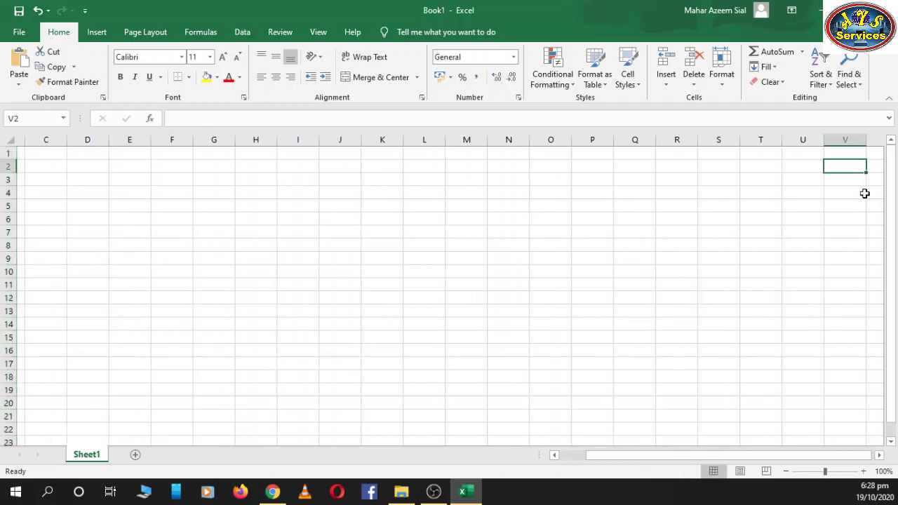
key("Right")
key("Right")
key("Right")
key("Right")
key("Right")
key("Right")
key("Right")
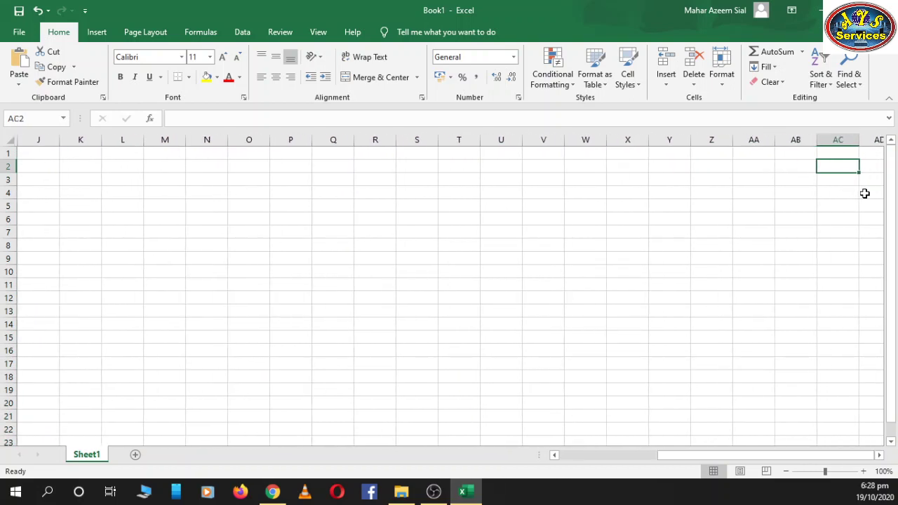
key("Right")
key("Right")
key("Left")
key("Left")
key("Left")
key("Left")
key("Left")
key("Left")
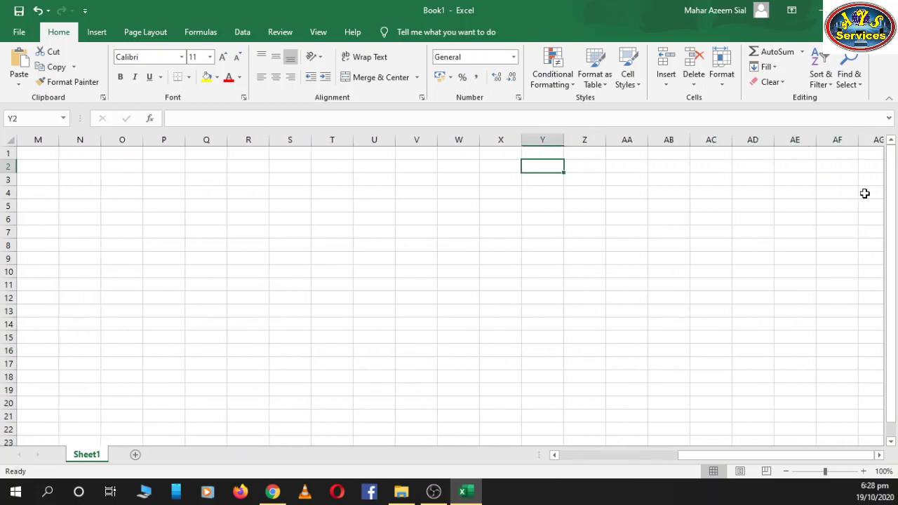
key("Right")
key("Right")
key("Left")
key("Right")
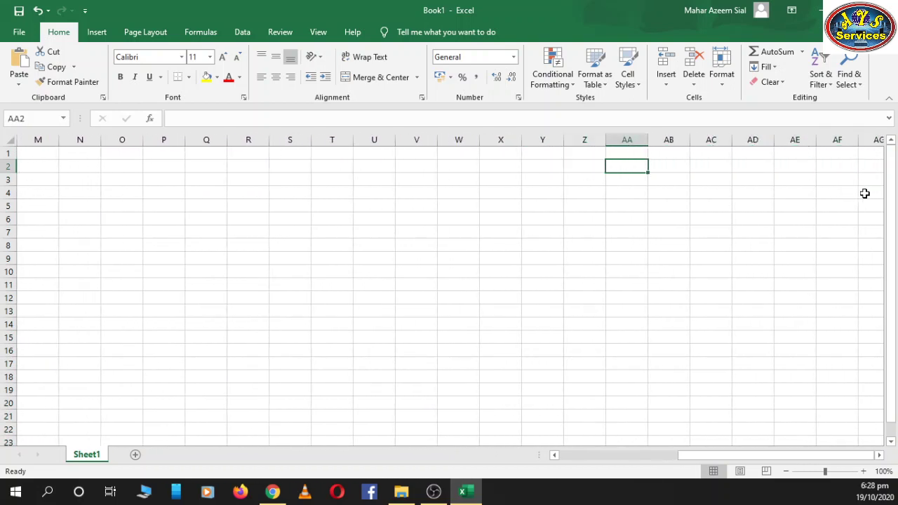
key("Right")
key("Right")
key("Right")
key("Right")
key("Right")
key("Right")
key("Right")
key("Right")
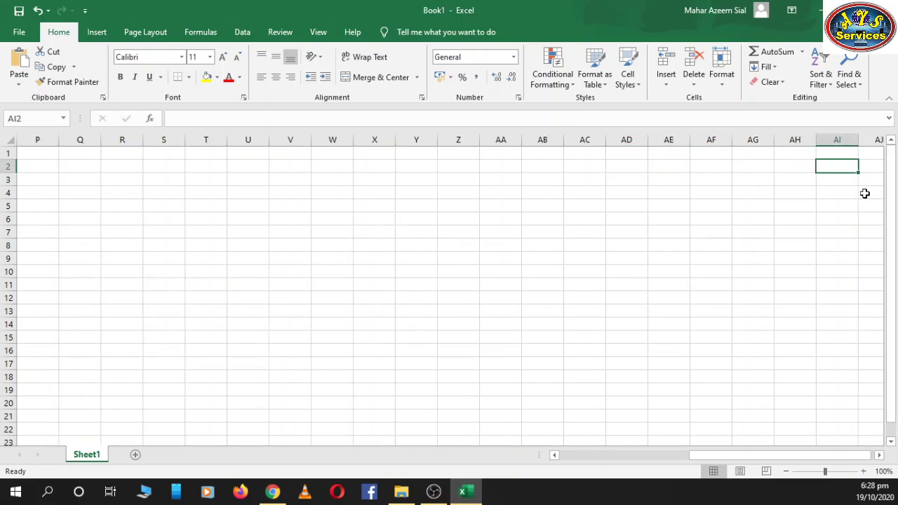
key("Right")
key("Right")
key("Right")
key("Right")
key("Right")
key("Right")
key("Right")
key("Right")
key("Right")
key("Right")
key("Right")
key("Right")
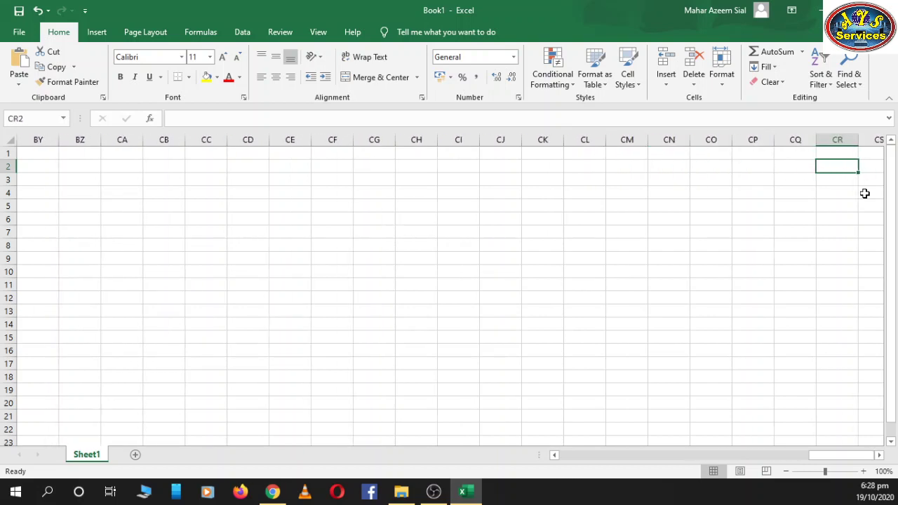
key("Right")
key("Right")
key("Right")
key("Right")
key("Right")
key("Right")
key("Right")
key("Right")
key("Right")
key("Right")
key("Right")
key("Right")
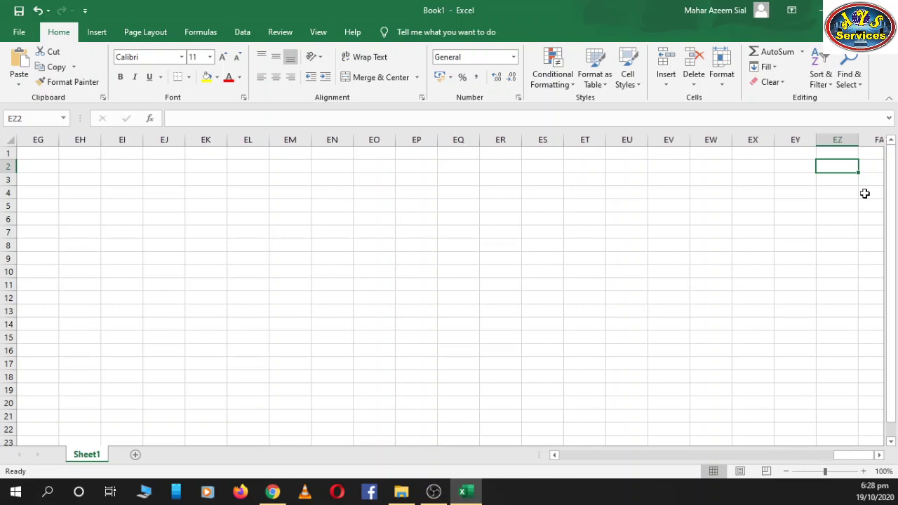
key("Right")
key("Right")
key("Right")
key("Right")
key("Right")
key("Right")
key("Right")
key("Right")
key("Right")
key("Right")
key("Right")
key("Right")
key("Left")
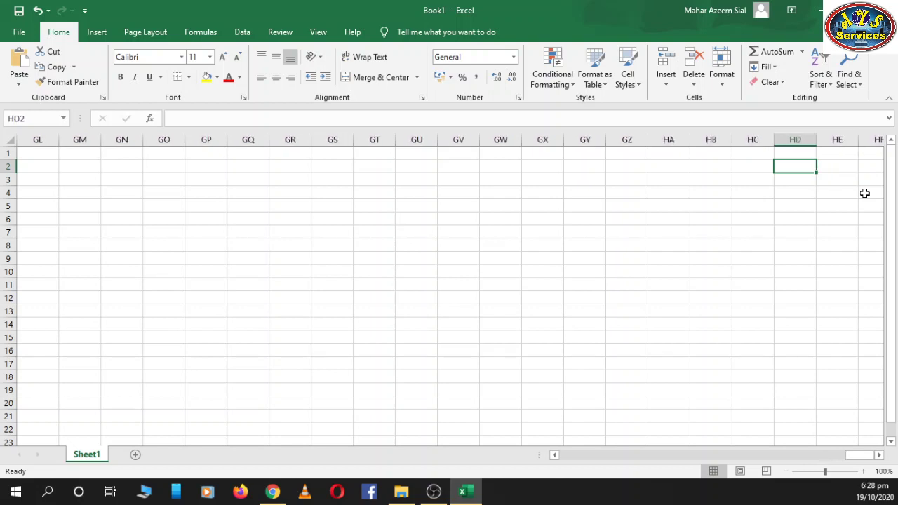
key("Left")
key("Right")
key("Right")
key("Right")
Jump to last column XFD with Ctrl+Right, drop to row 3, then return to column A with Ctrl+Left
key("ctrl+Right")
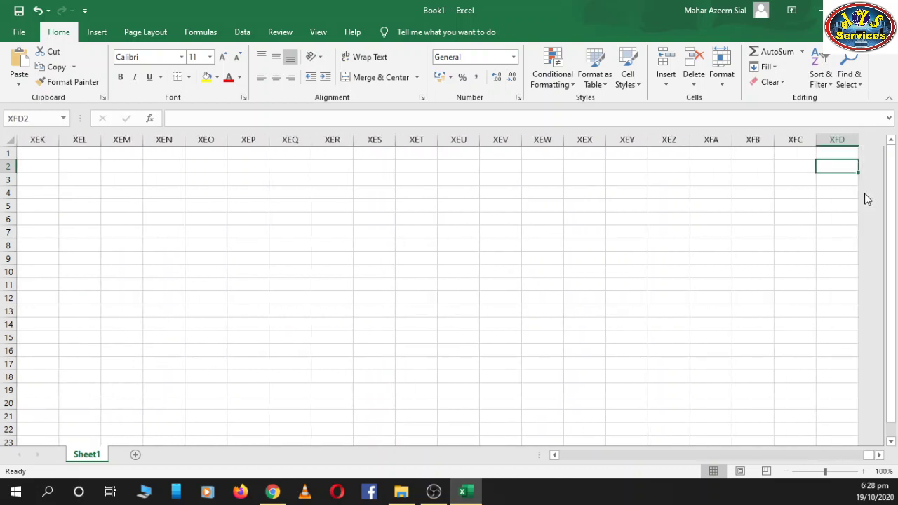
key("Down")
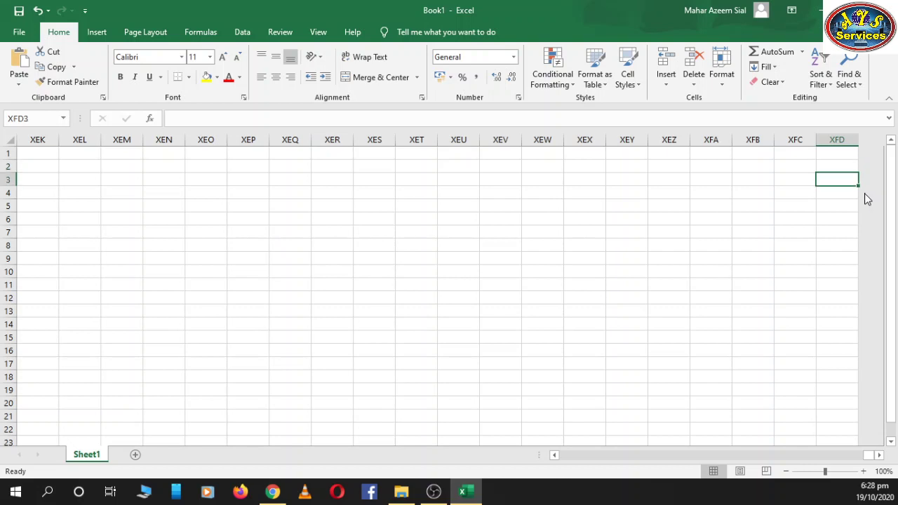
key("Left")
key("Left")
key("Left")
key("ctrl+Left")
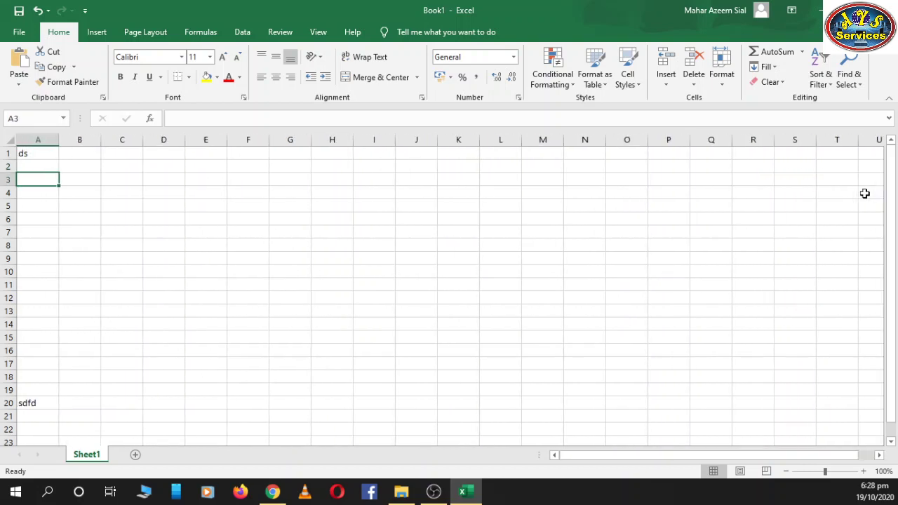
key("Right")
key("Left")
key("Right")
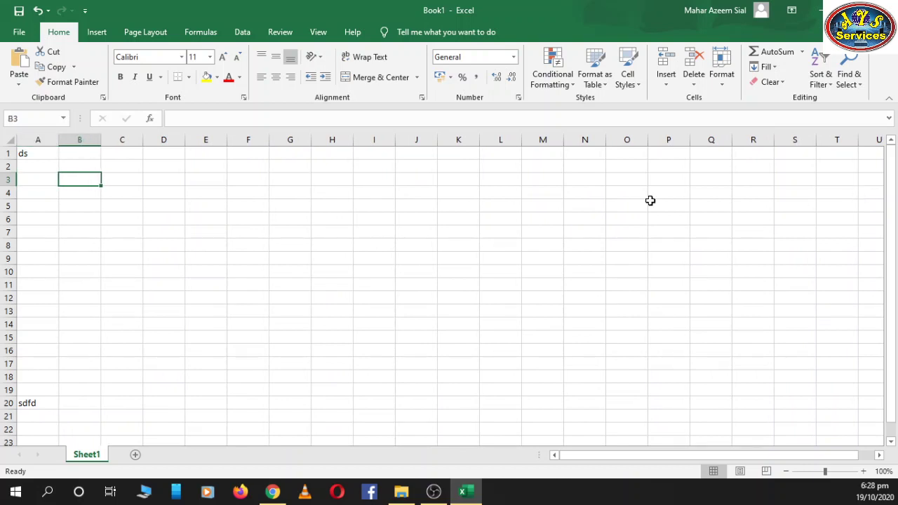
left_click(78, 138)
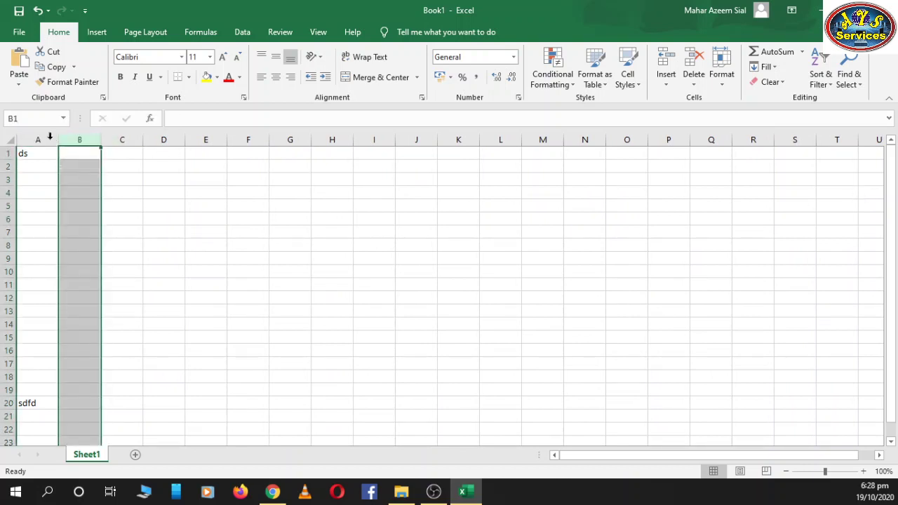
left_click(44, 138)
left_click(114, 138)
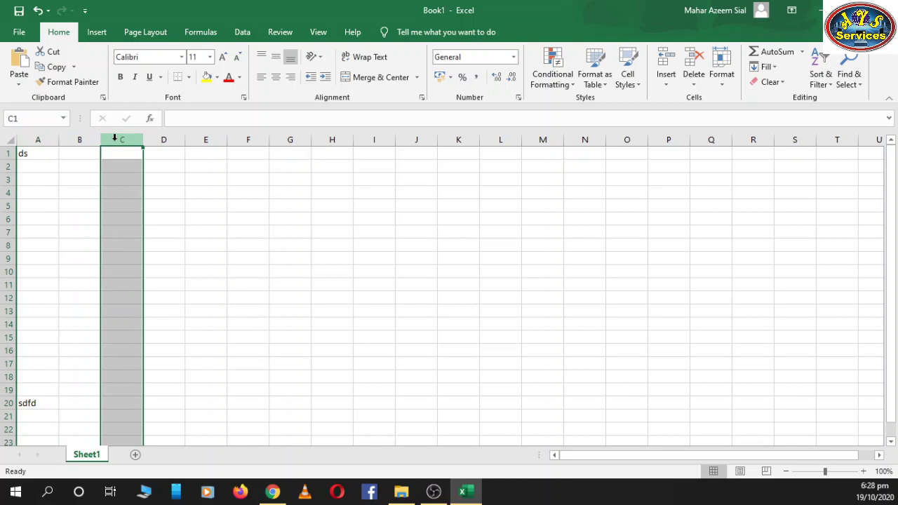
left_click(206, 139)
left_click(373, 139)
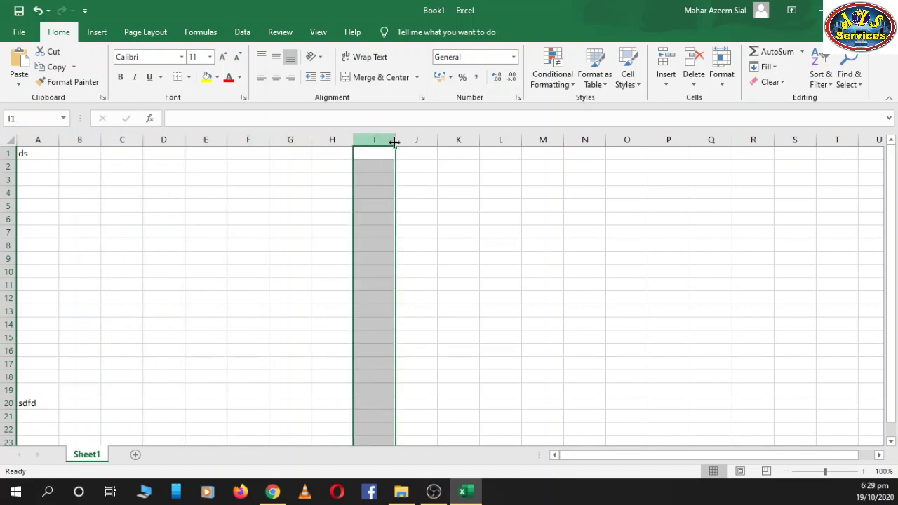
left_click(584, 140)
left_click(713, 141)
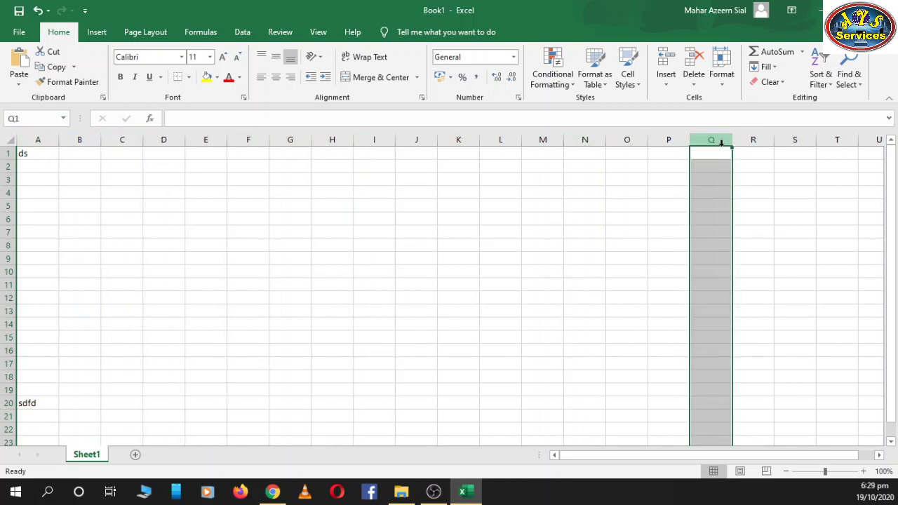
left_click(73, 139)
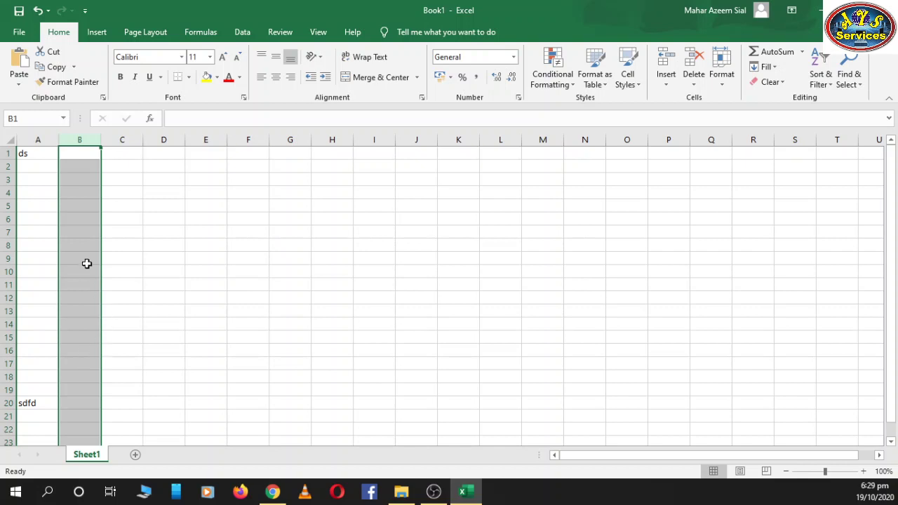
scroll(86, 264, "down", 6)
scroll(87, 264, "up", 1)
scroll(86, 263, "up", 5)
left_click_drag(166, 159, 165, 421)
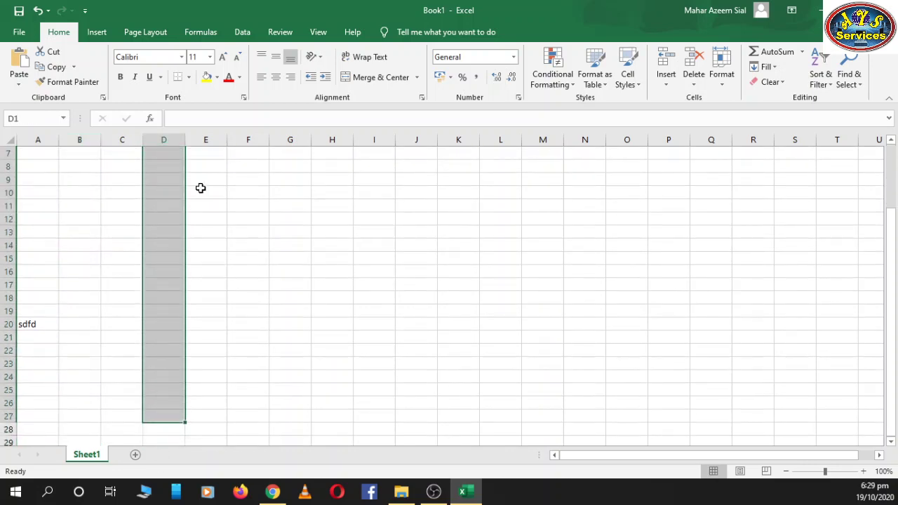
mouse_move(205, 181)
left_mouse_down()
mouse_move(211, 176)
mouse_move(208, 437)
left_mouse_up()
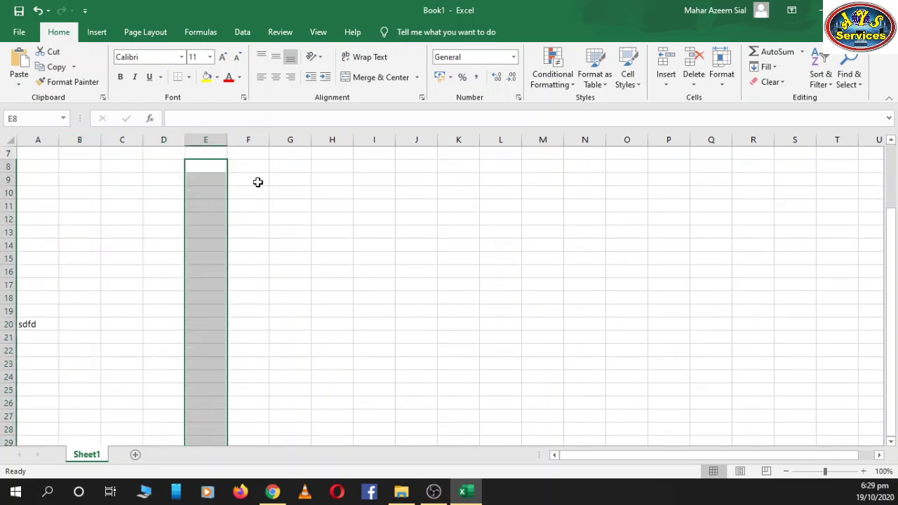
left_click_drag(257, 182, 260, 408)
left_click_drag(284, 181, 278, 413)
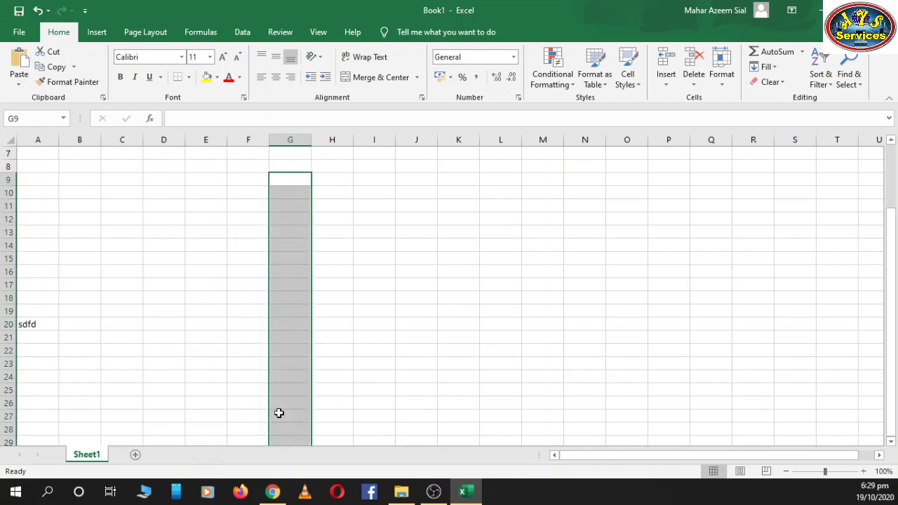
left_click(34, 238)
mouse_move(34, 237)
left_mouse_down()
mouse_move(654, 239)
mouse_move(633, 240)
left_mouse_up()
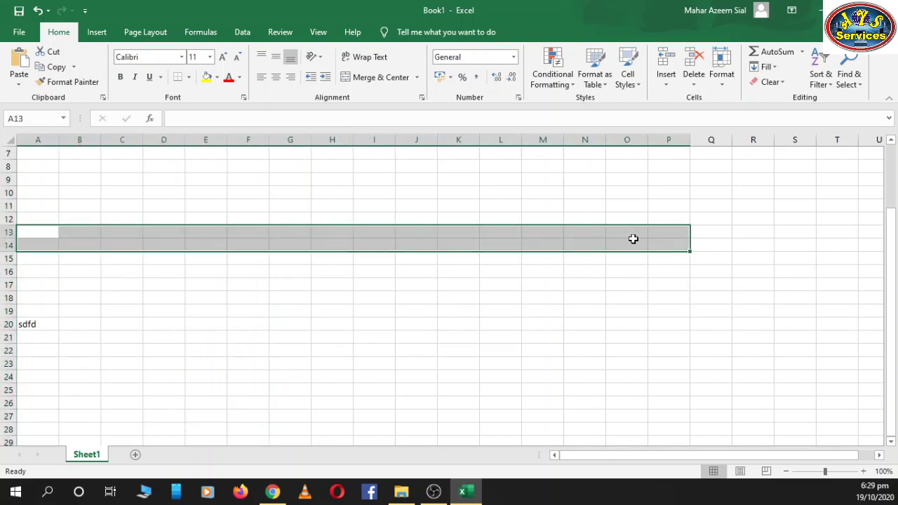
left_click(330, 207)
mouse_move(24, 208)
left_mouse_down()
mouse_move(684, 206)
mouse_move(701, 306)
mouse_move(739, 321)
mouse_move(874, 327)
mouse_move(465, 318)
mouse_move(253, 250)
left_mouse_up()
left_click(340, 244)
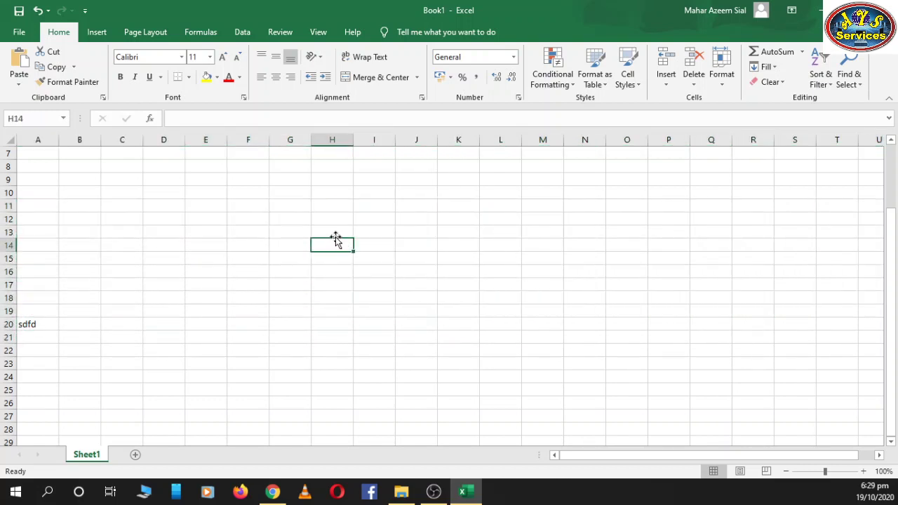
left_click(9, 193)
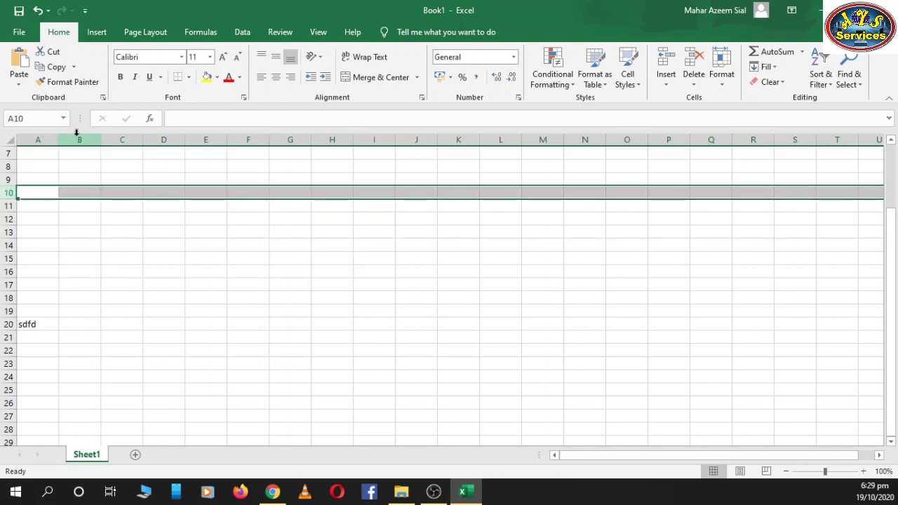
left_click(132, 138)
left_click(224, 257)
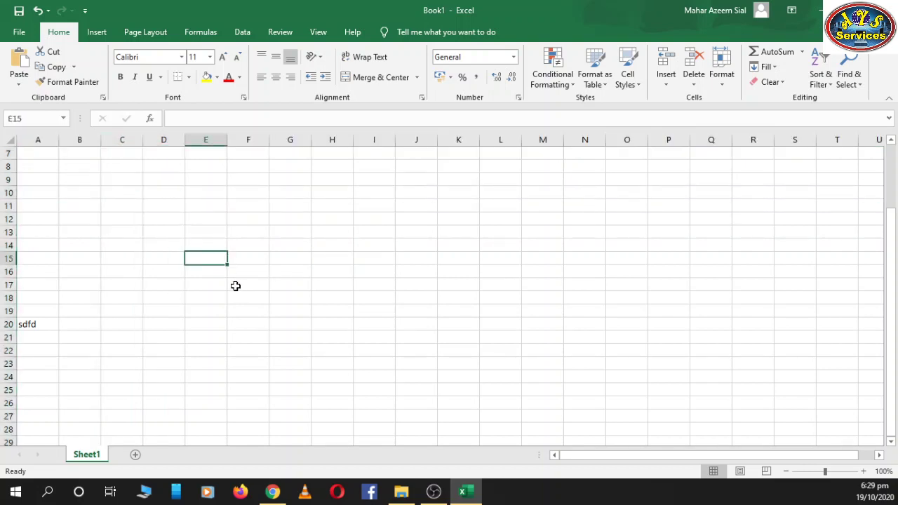
scroll(235, 302, "up", 2)
Select cells around D7–G9, all of column E and row 8, leaving contents unchanged
left_click(158, 259)
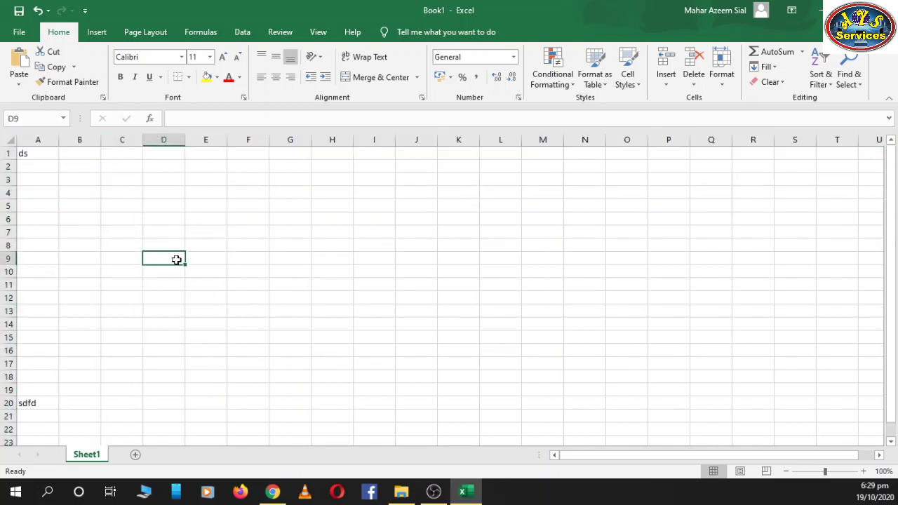
left_click(211, 254)
double_click(212, 257)
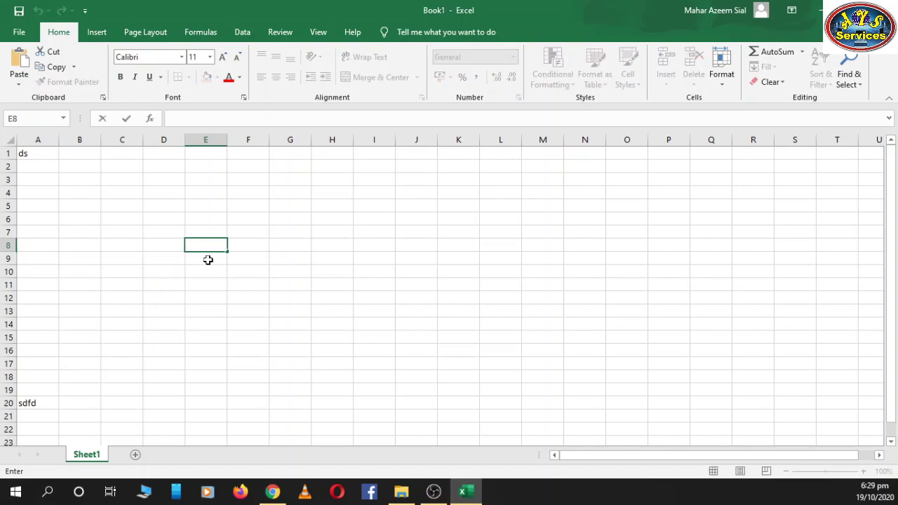
key("Escape")
left_click(208, 140)
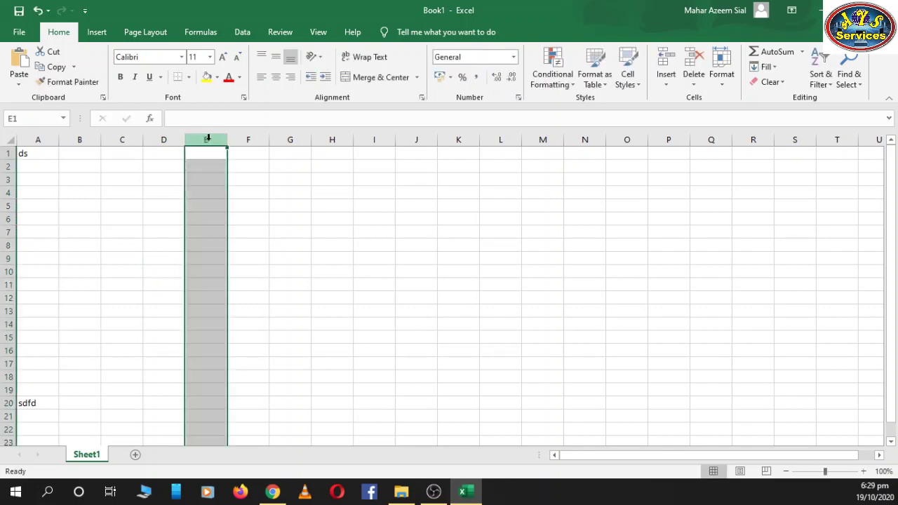
left_click(11, 245)
left_click(214, 138)
left_click(156, 232)
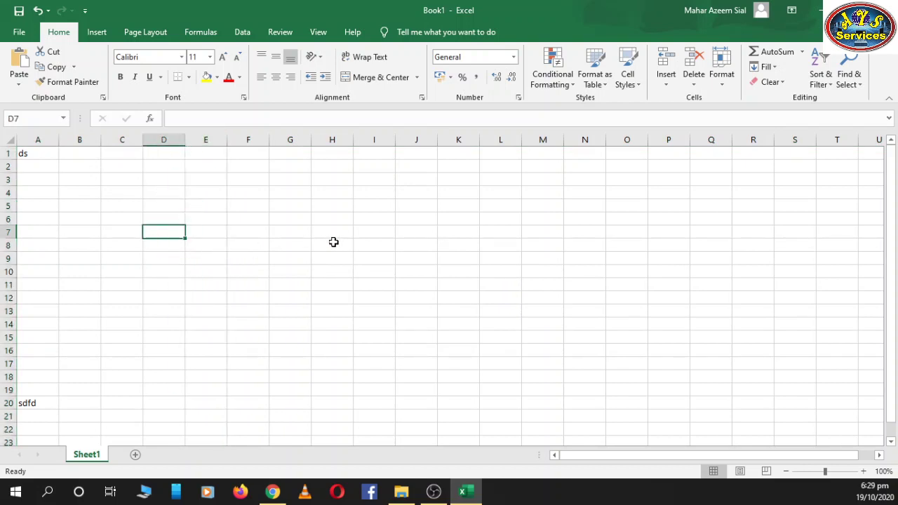
left_click(254, 238)
left_click(274, 232)
double_click(250, 231)
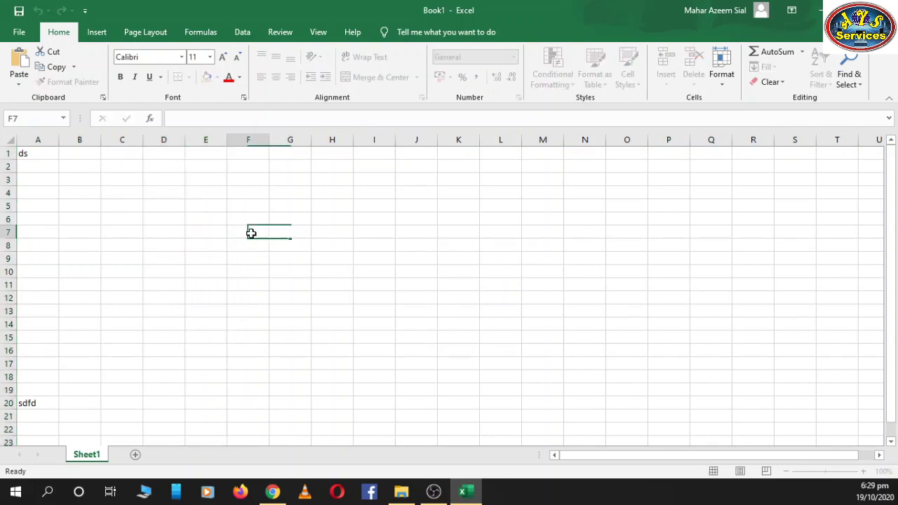
key("Escape")
Move along row 8 from D8 to O8 and back to E8 without editing anything
left_click(180, 250)
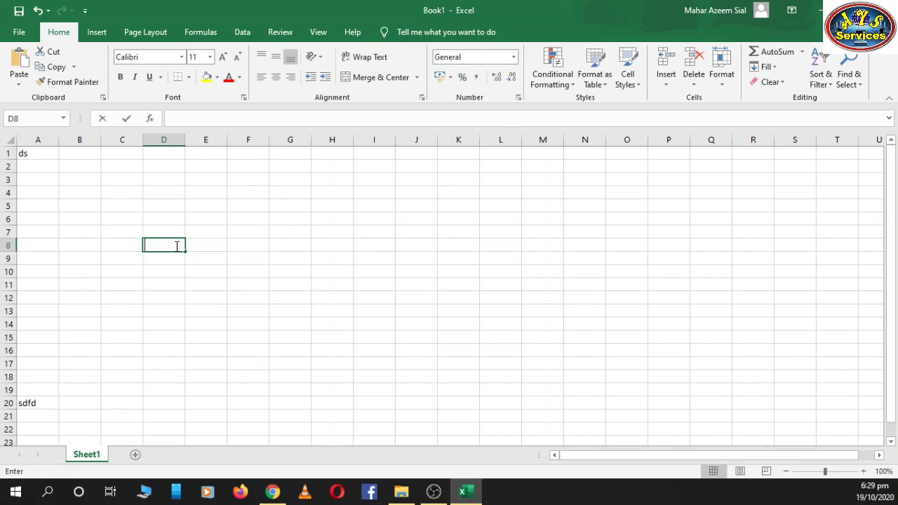
key("Right")
key("Right")
key("Right")
key("Right")
key("Right")
key("Right")
key("Right")
key("Right")
key("Right")
key("Up")
key("Up")
key("Up")
key("Down")
key("Down")
key("Down")
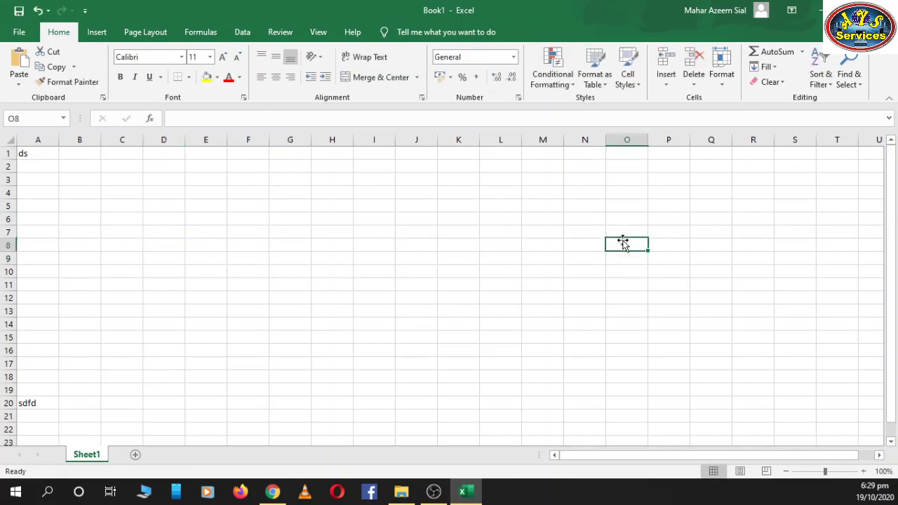
key("Up")
key("Up")
key("Up")
left_click(623, 240)
double_click(509, 246)
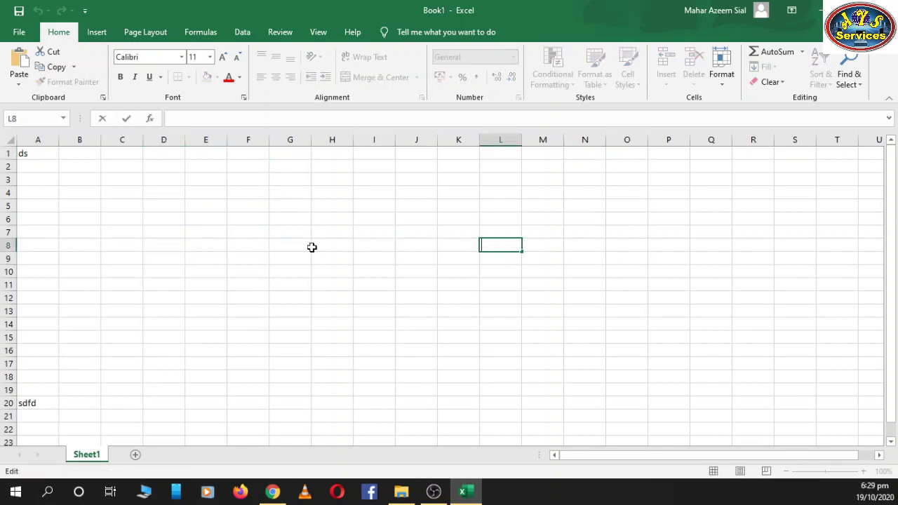
left_click(279, 248)
double_click(284, 247)
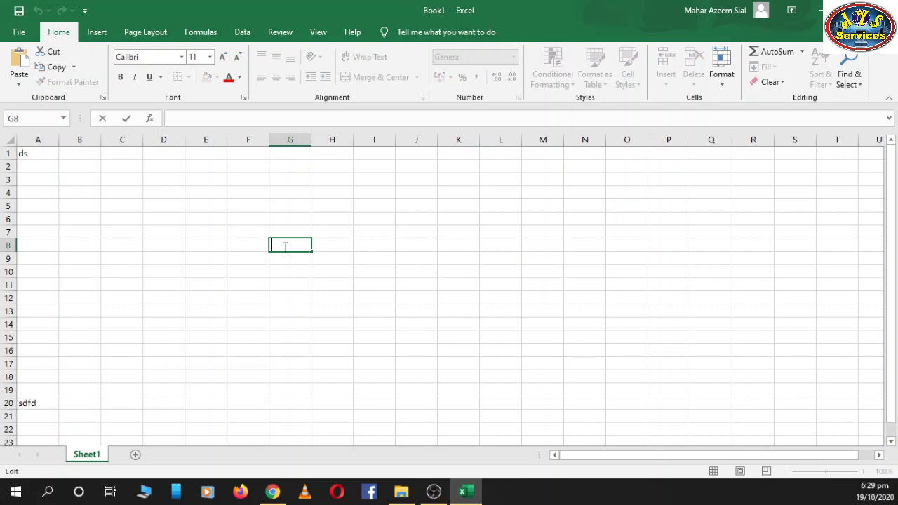
left_click(248, 245)
double_click(251, 244)
left_click(213, 246)
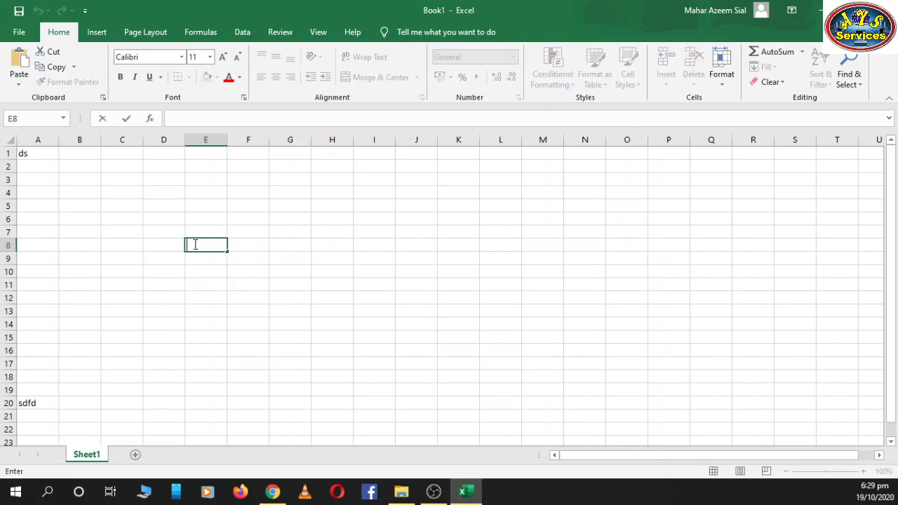
key("Escape")
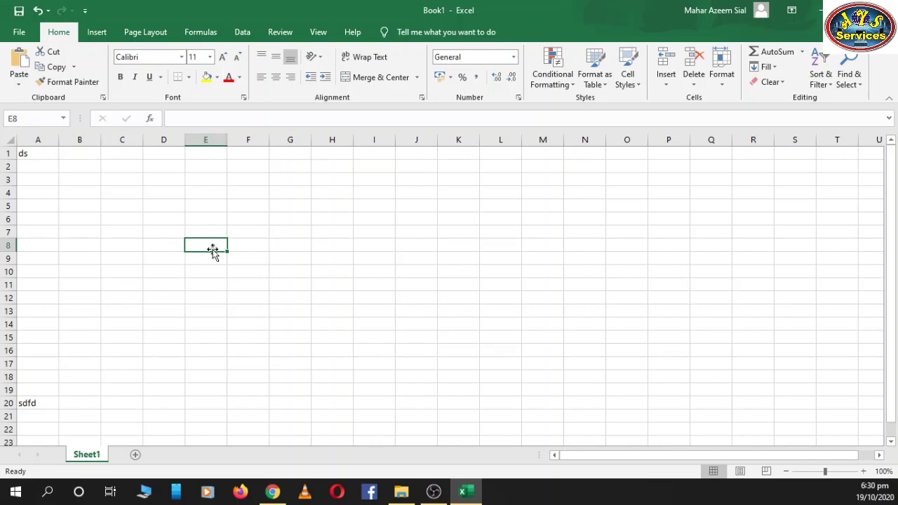
Enter 'as' in E8 and 'hj' in E17, then select E21 further down
left_click(205, 140)
left_click(206, 243)
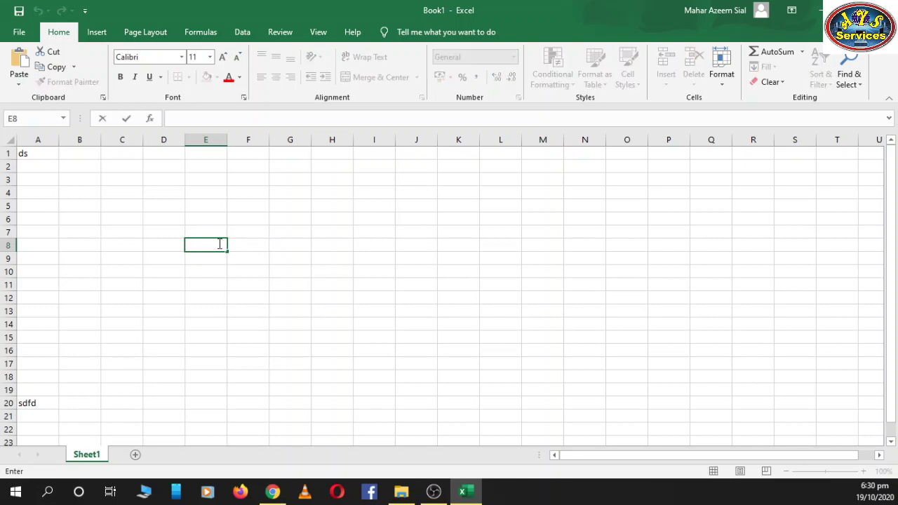
type("as")
left_click(202, 327)
left_click(204, 363)
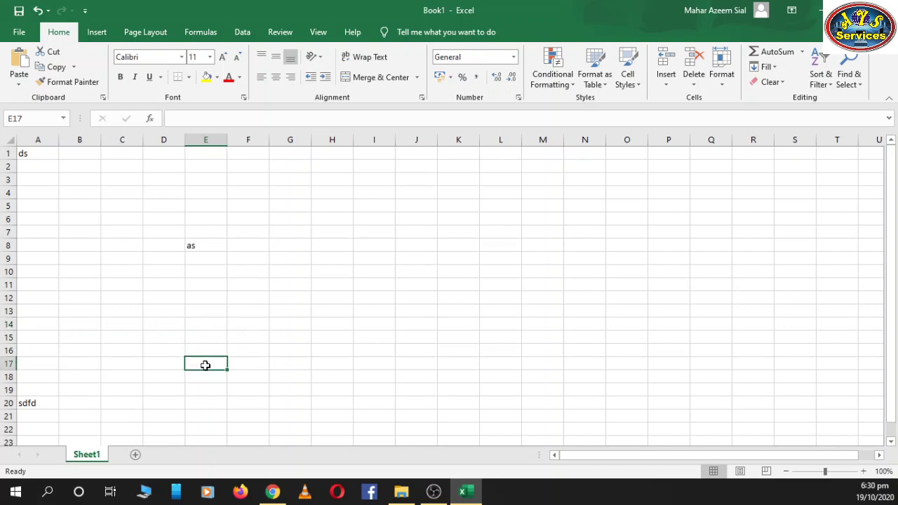
type("hj")
left_click(217, 347)
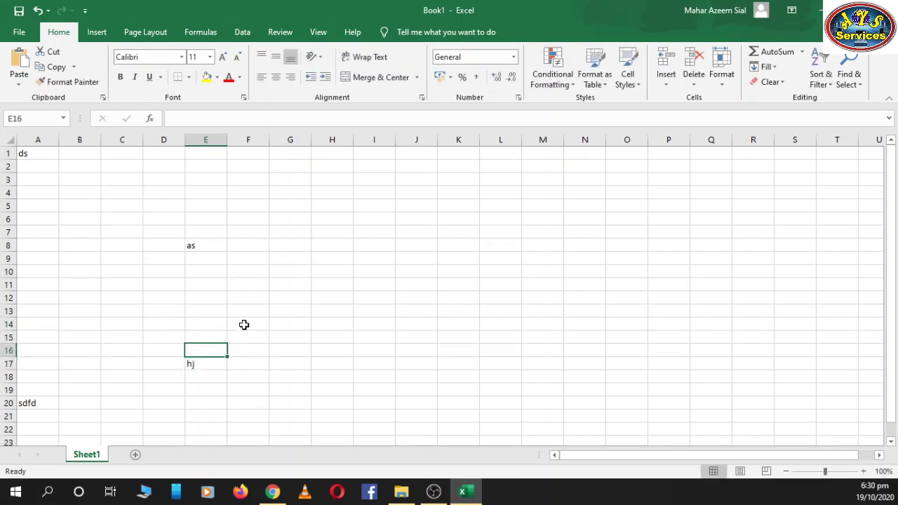
scroll(243, 328, "down", 1)
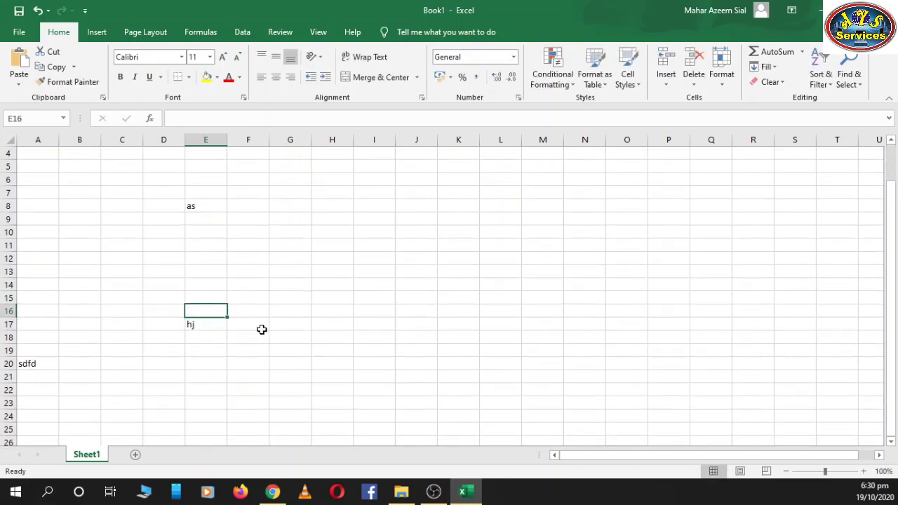
left_click(205, 373)
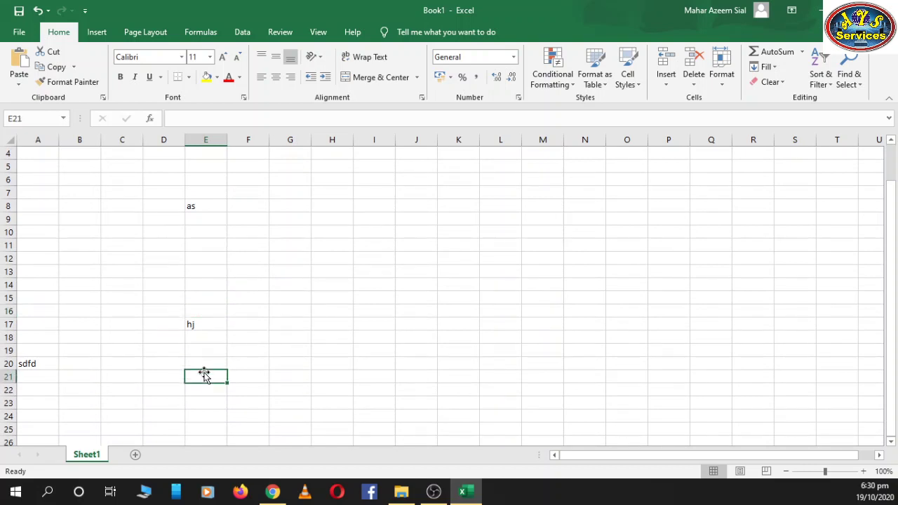
Enter =sum(e8;e17) in E21 and submit it, prompting Excel's suggested fix =sum(e8:e17)
double_click(204, 375)
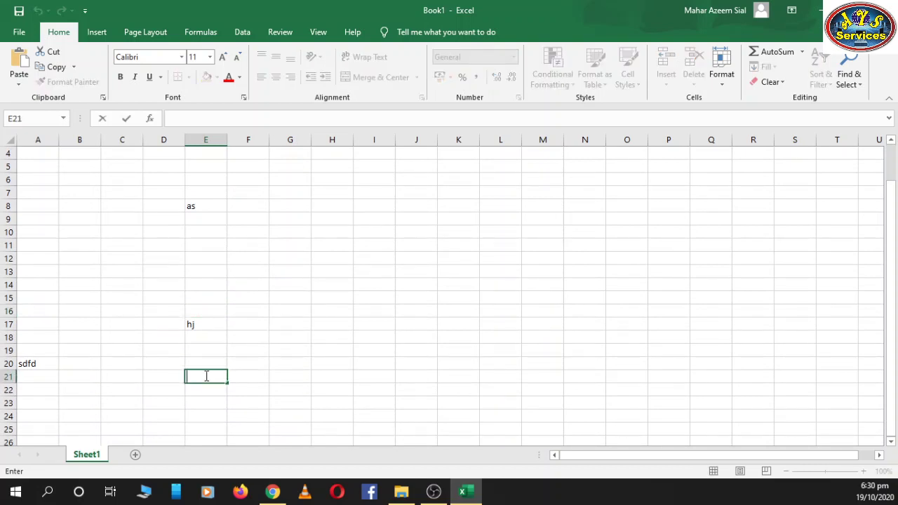
type("=")
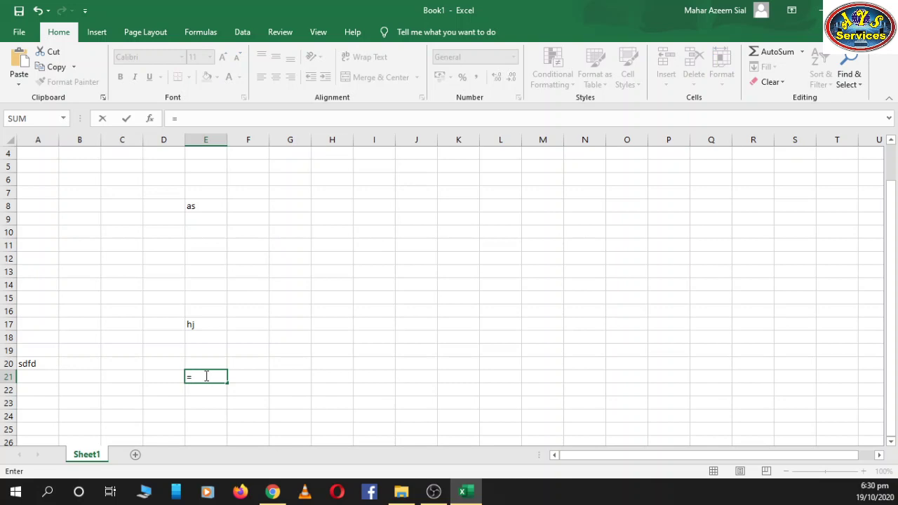
type("sum")
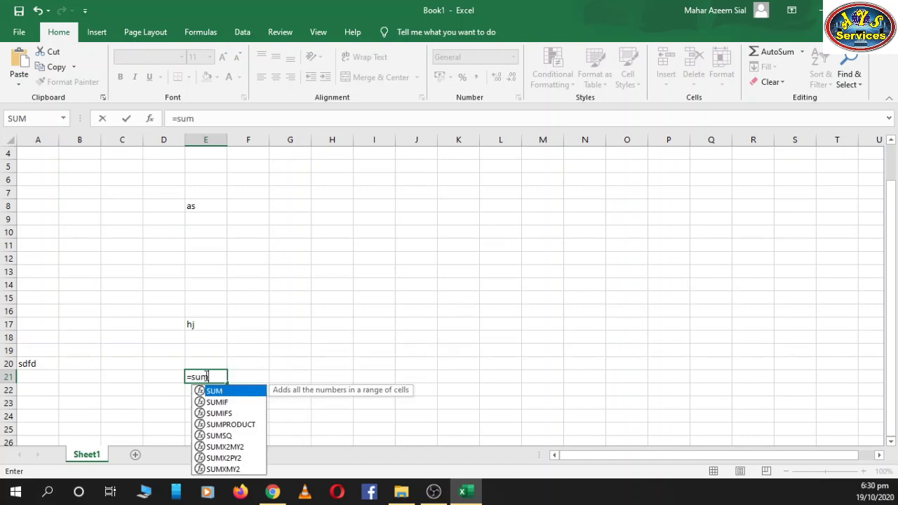
type("(")
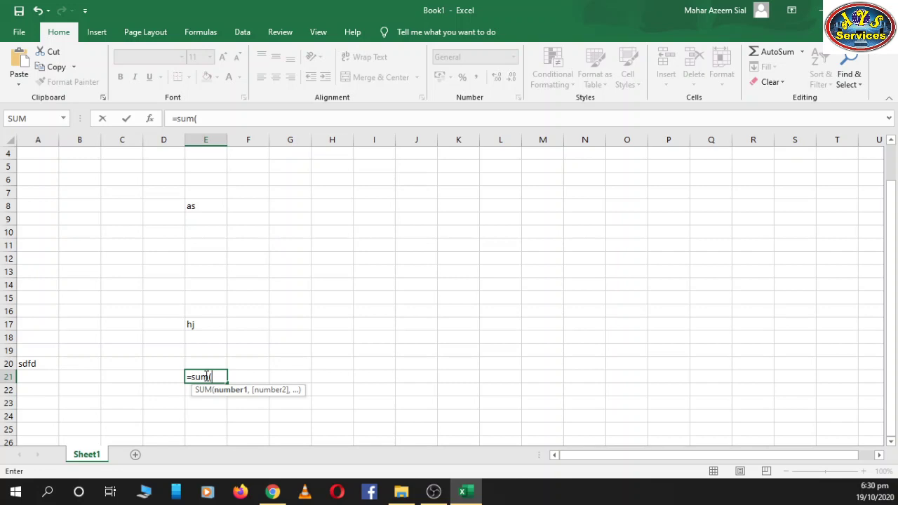
type("e1")
key("BackSpace")
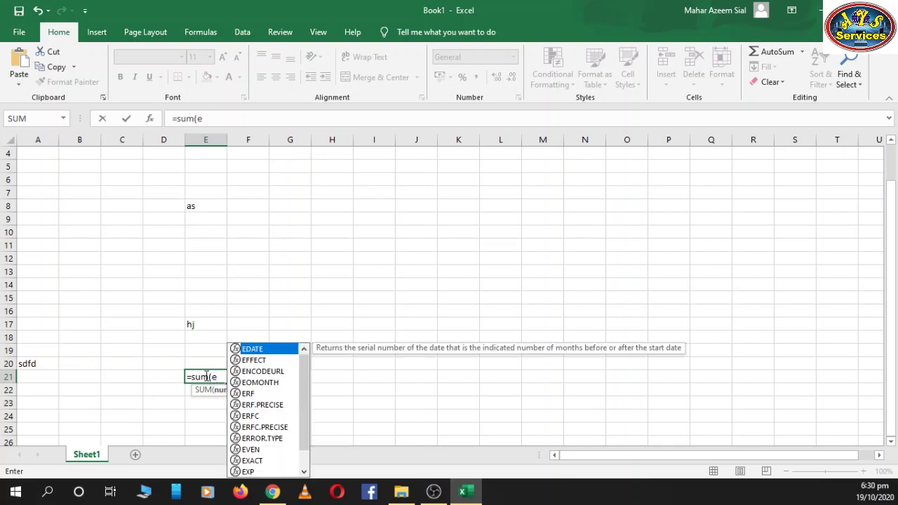
key("Escape")
type("8")
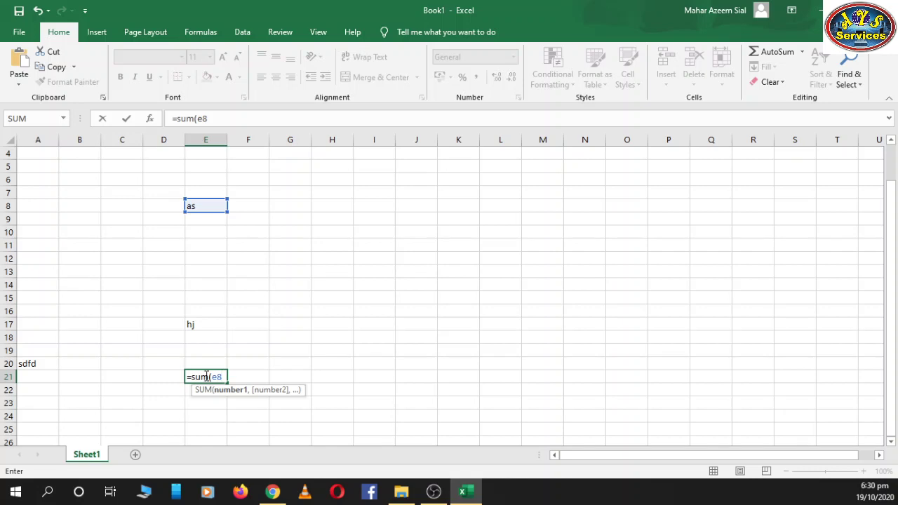
type(":")
type("e")
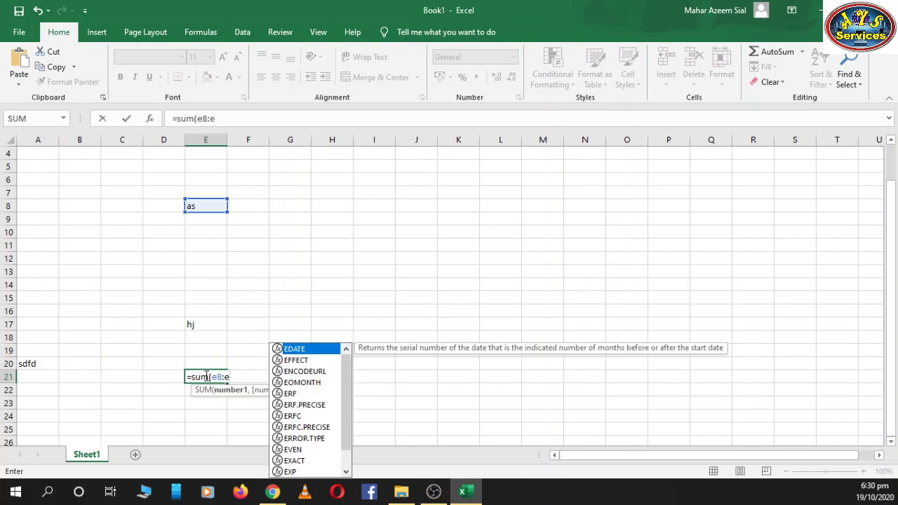
type("17")
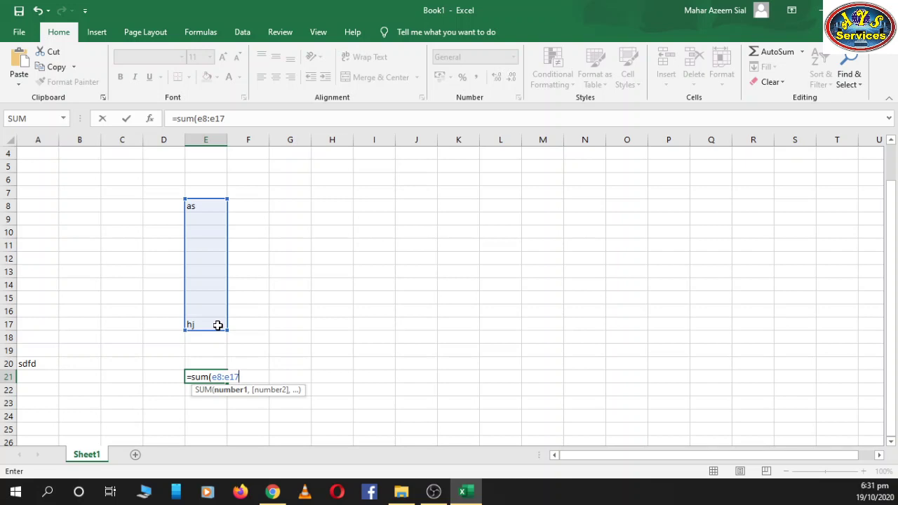
key("BackSpace")
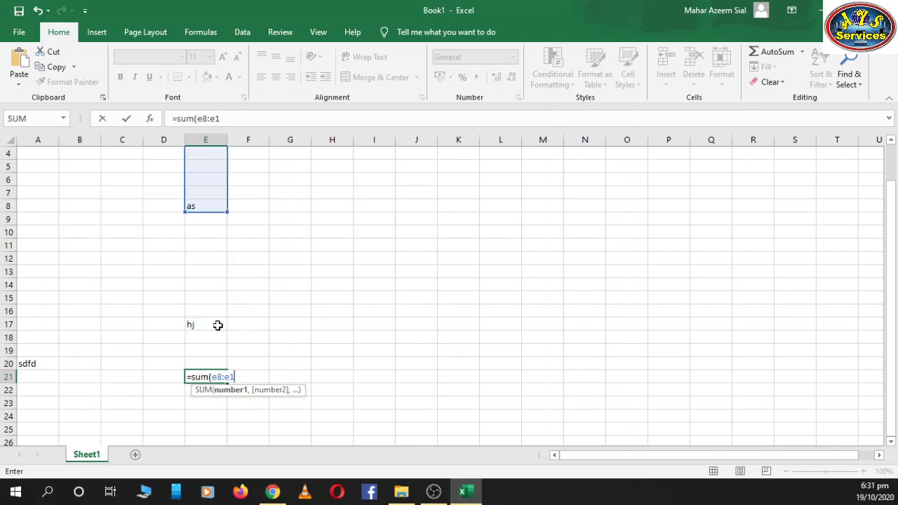
key("BackSpace")
key("BackSpace")
key("BackSpace")
type(";")
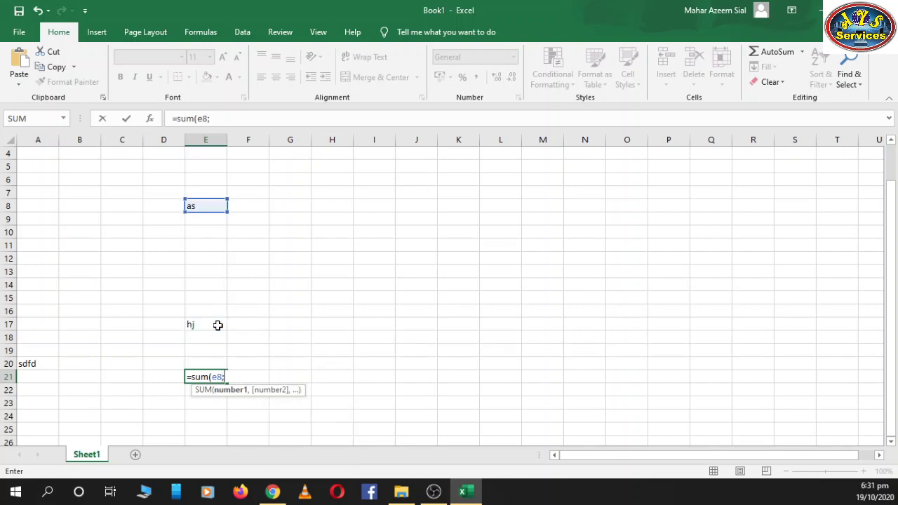
type("e")
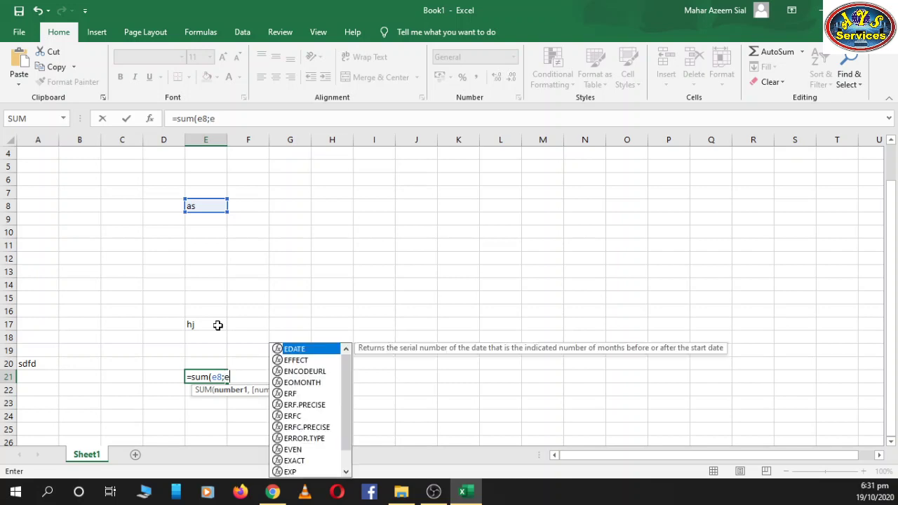
type("17")
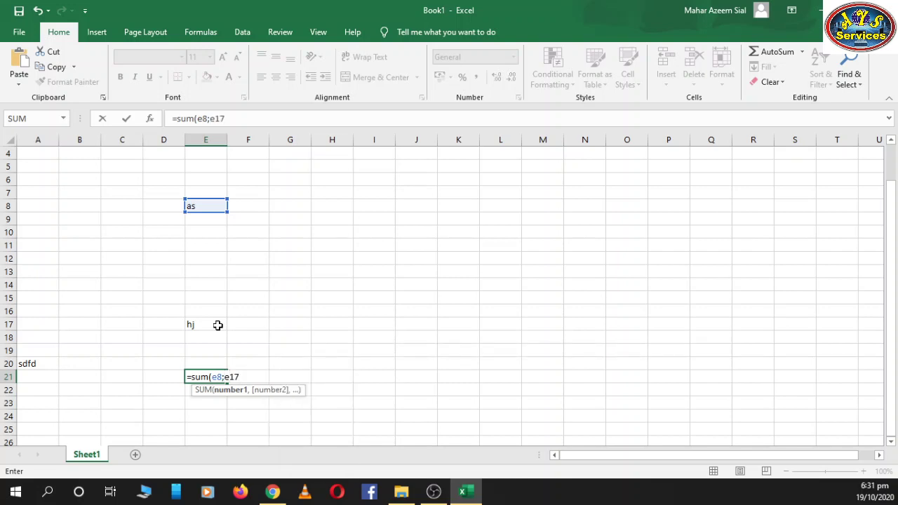
type(")")
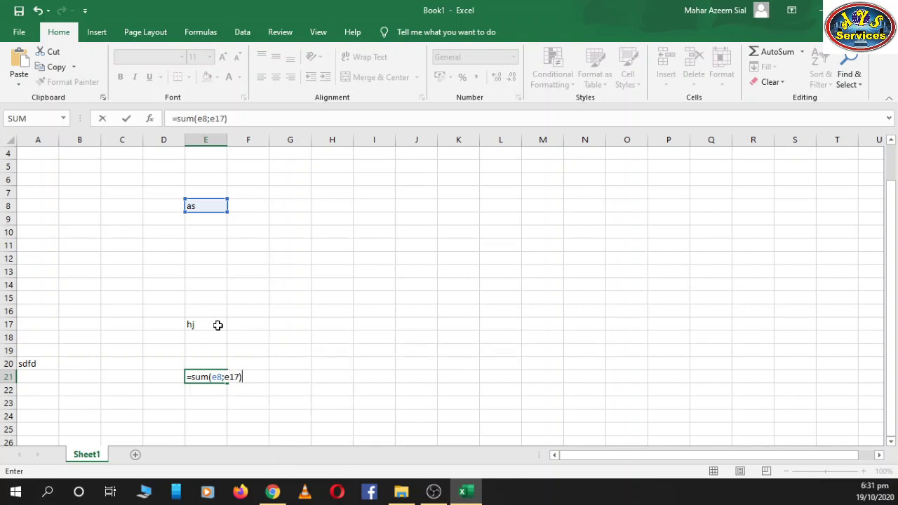
key("Return")
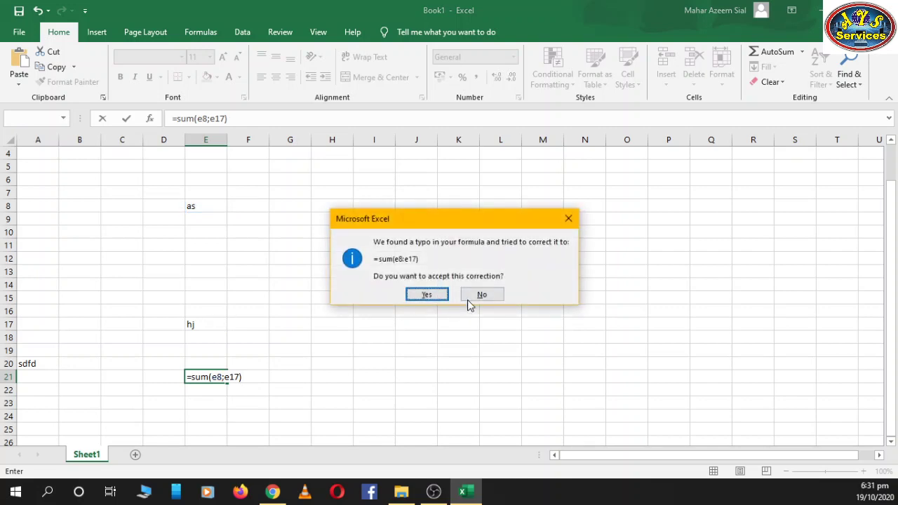
Decline the correction and change E21's formula to =SUM(E8+E17)
left_click(481, 296)
left_click(427, 315)
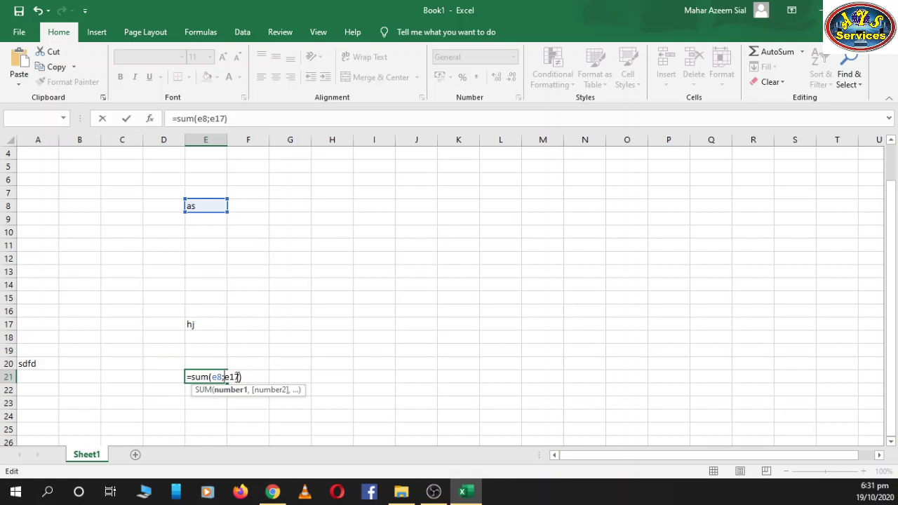
key("BackSpace")
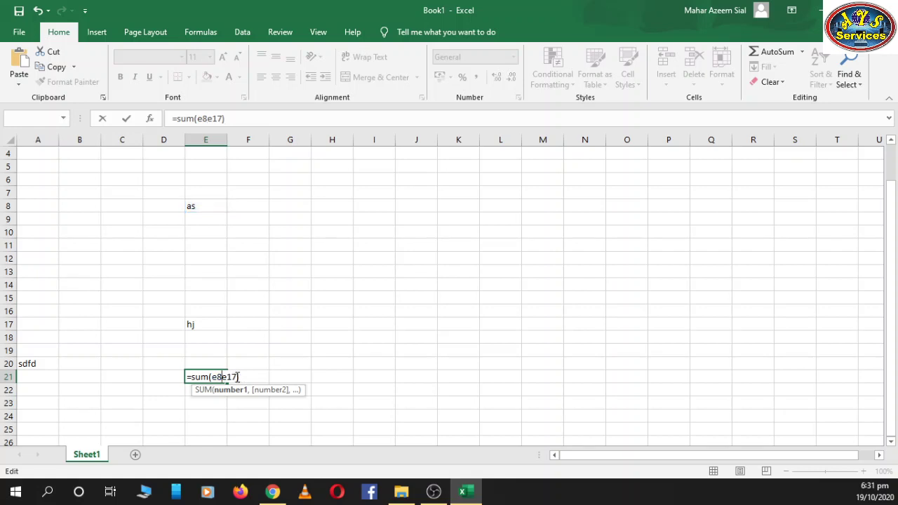
type("+")
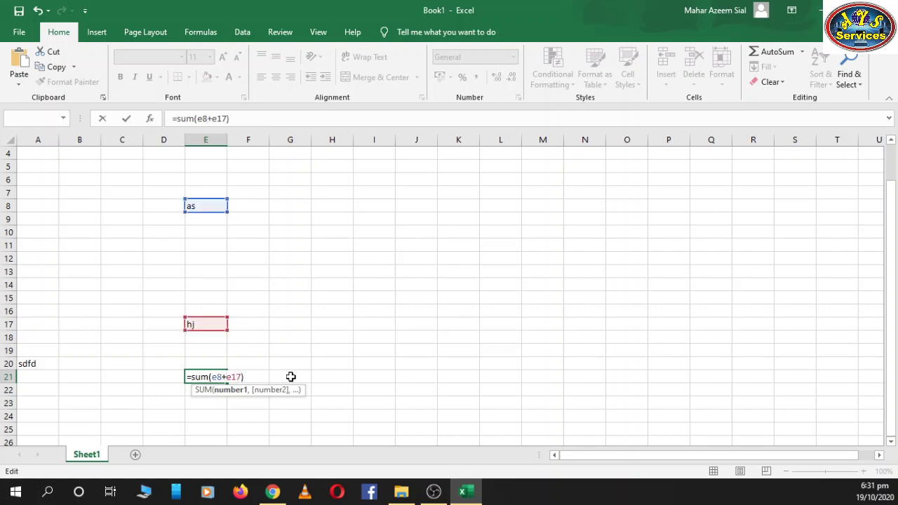
key("Return")
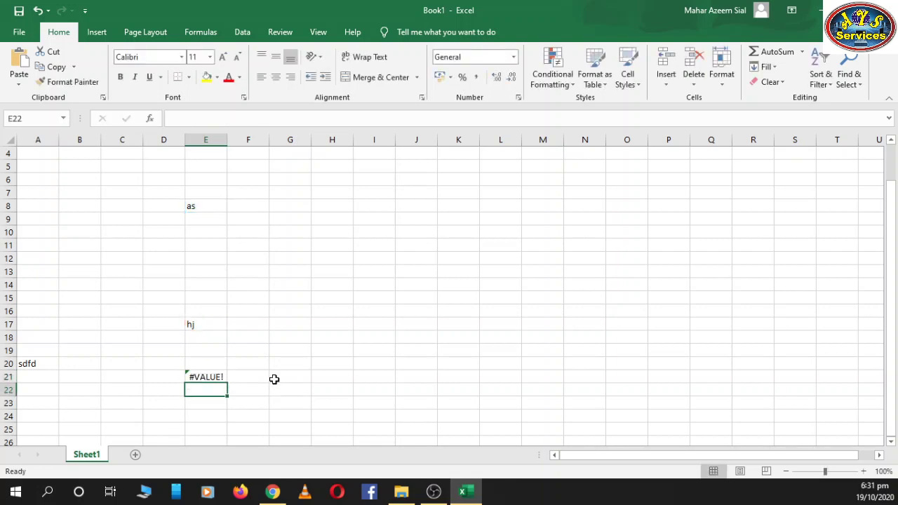
Replace 'as' in E8 with 12 and 'hj' in E17 with 56, so E21 shows 68
left_click(209, 205)
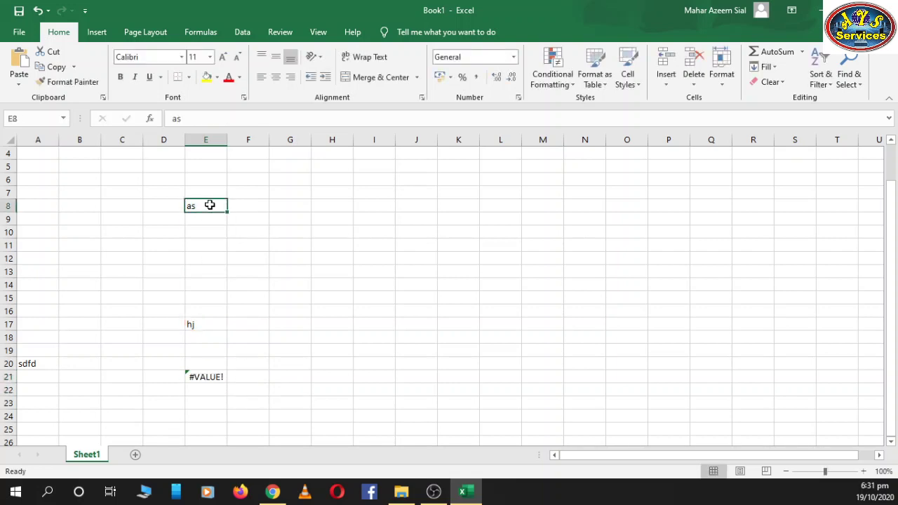
double_click(209, 205)
key("BackSpace")
type("s")
key("BackSpace")
key("BackSpace")
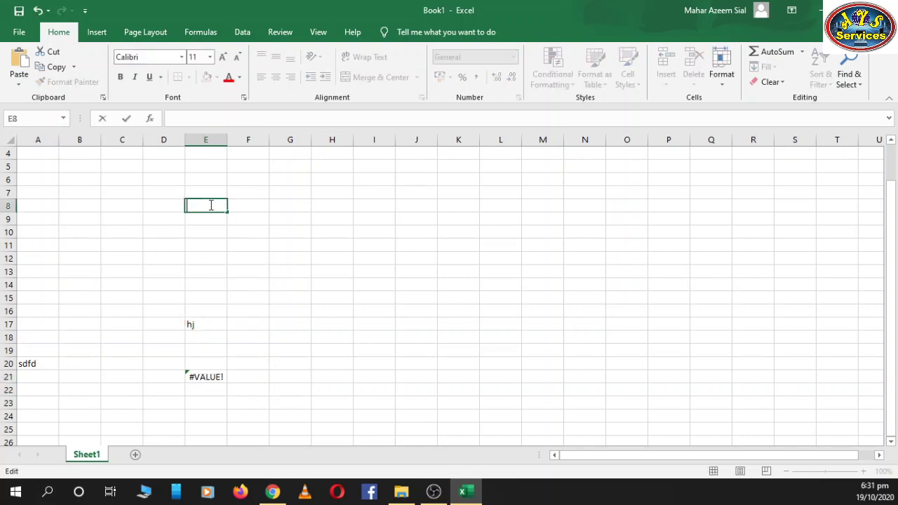
type("12")
left_click(199, 324)
key("BackSpace")
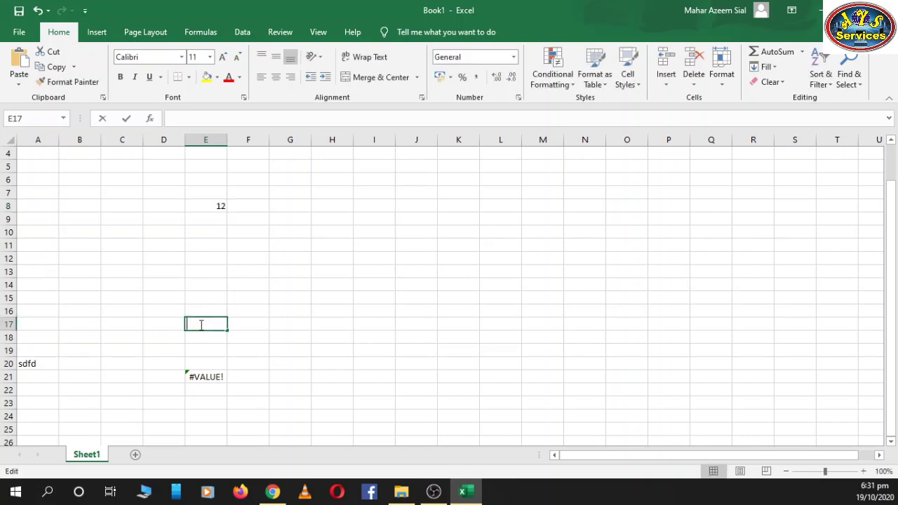
type("56")
left_click(284, 323)
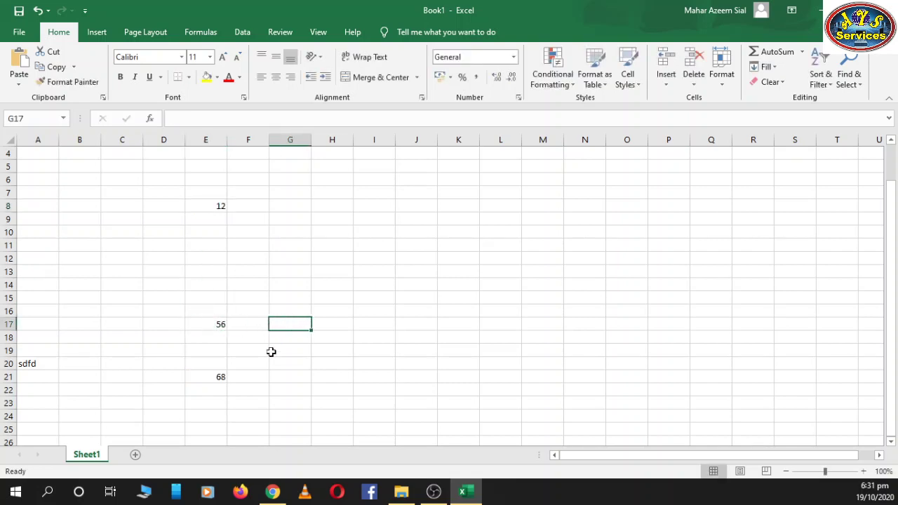
left_click(199, 203)
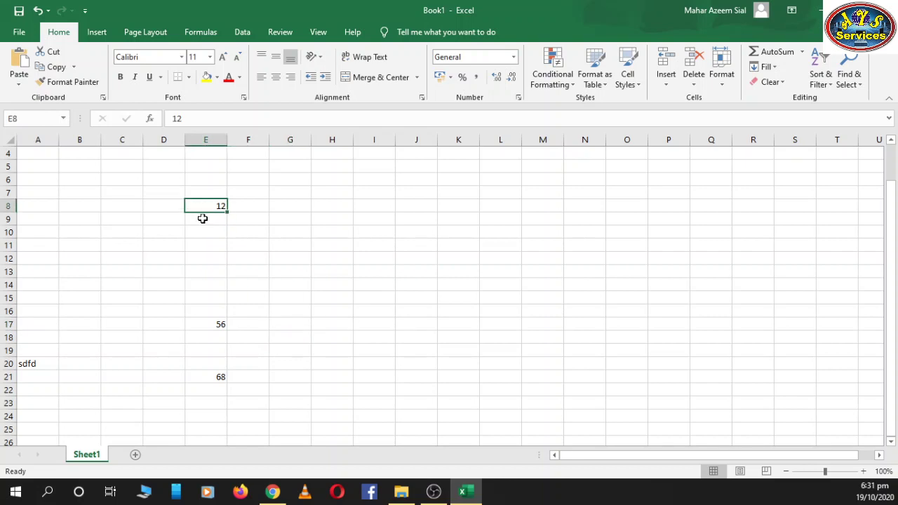
left_click(205, 360)
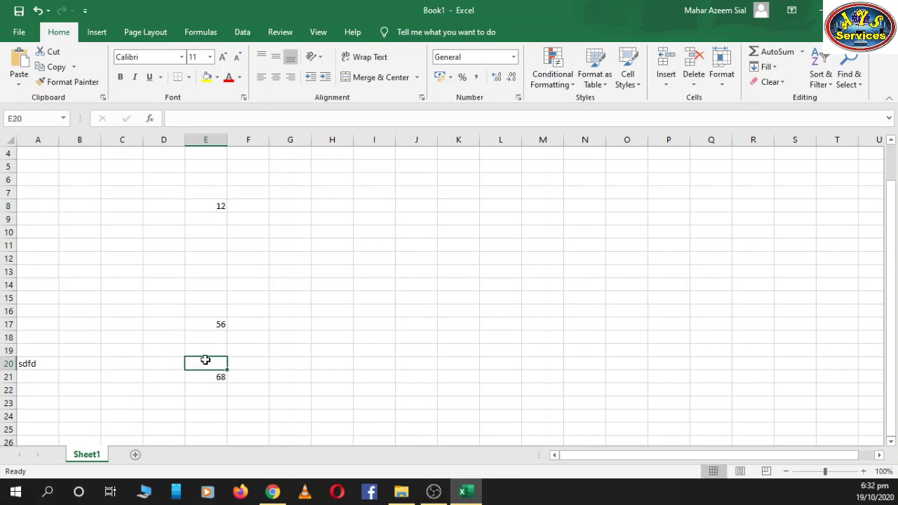
Put 8 in E13 and extend E21's formula to =SUM(E8+E17+E13), totalling 76
left_click(194, 383)
double_click(193, 377)
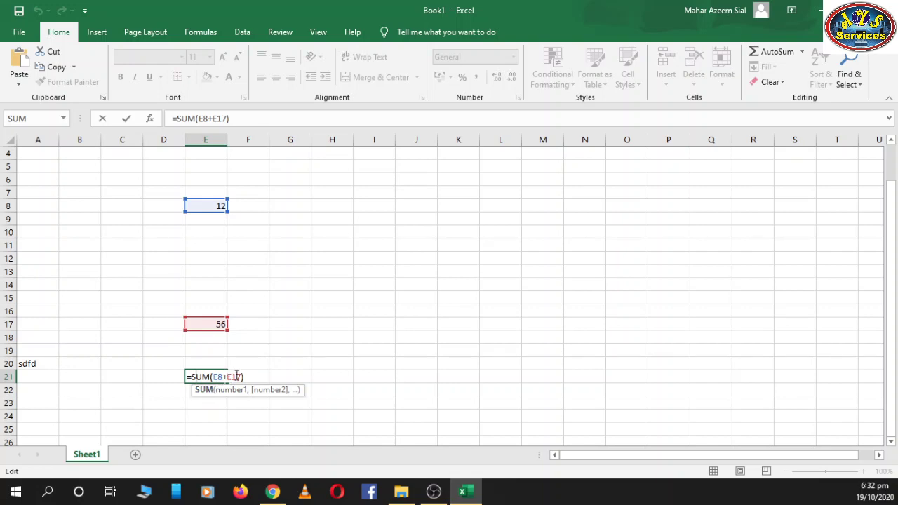
left_click(242, 377)
left_click(207, 272)
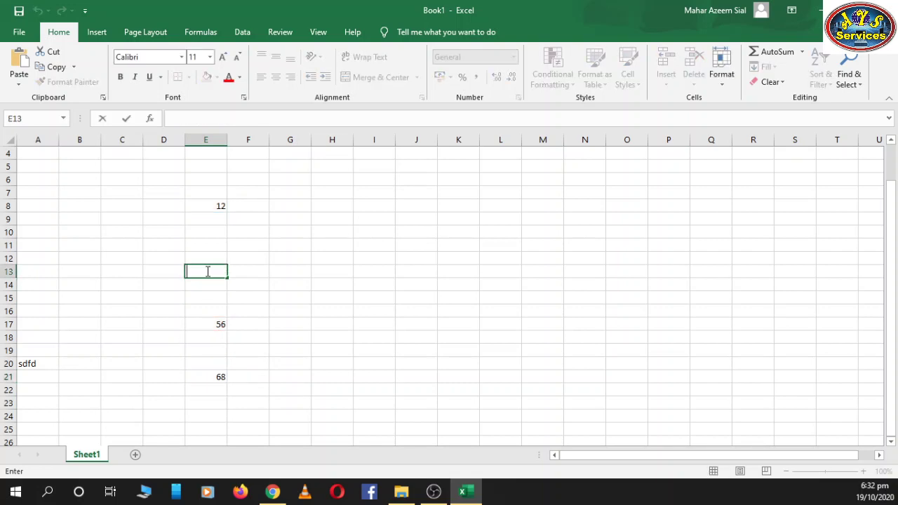
type("8")
left_click(195, 341)
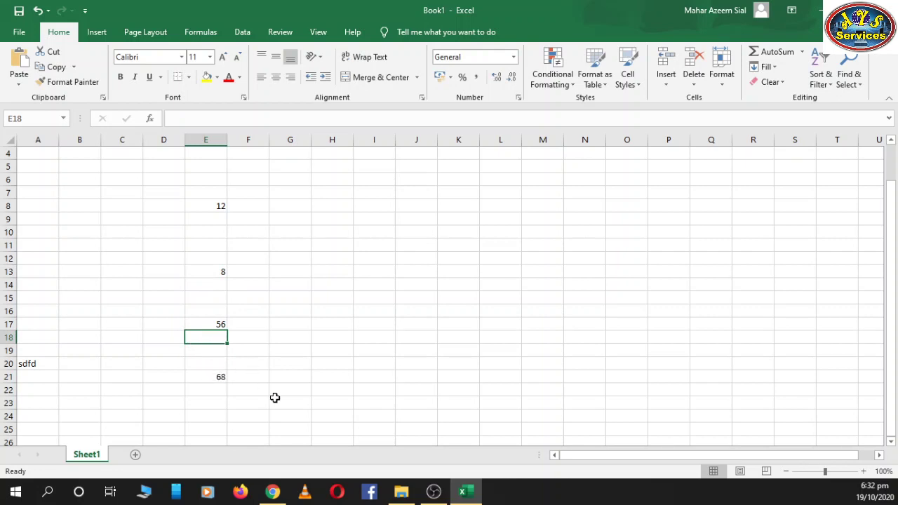
double_click(212, 377)
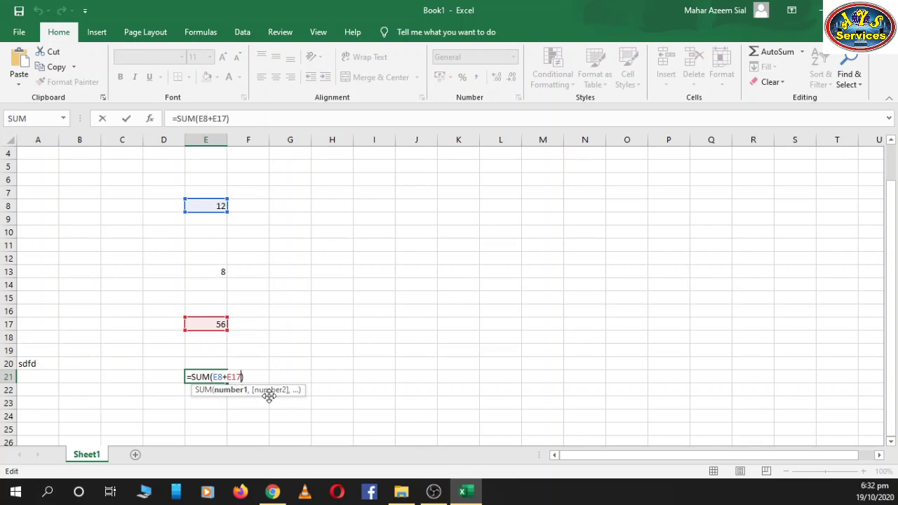
type("+")
type("e13")
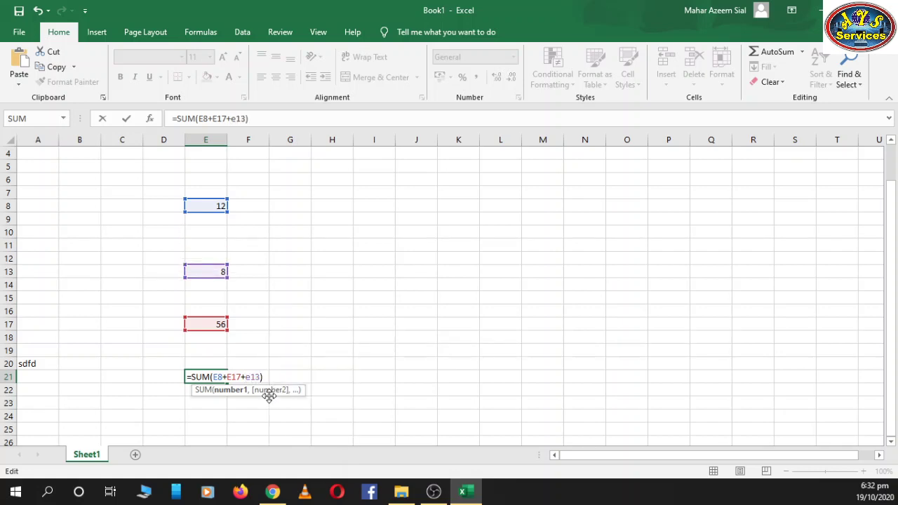
key("Return")
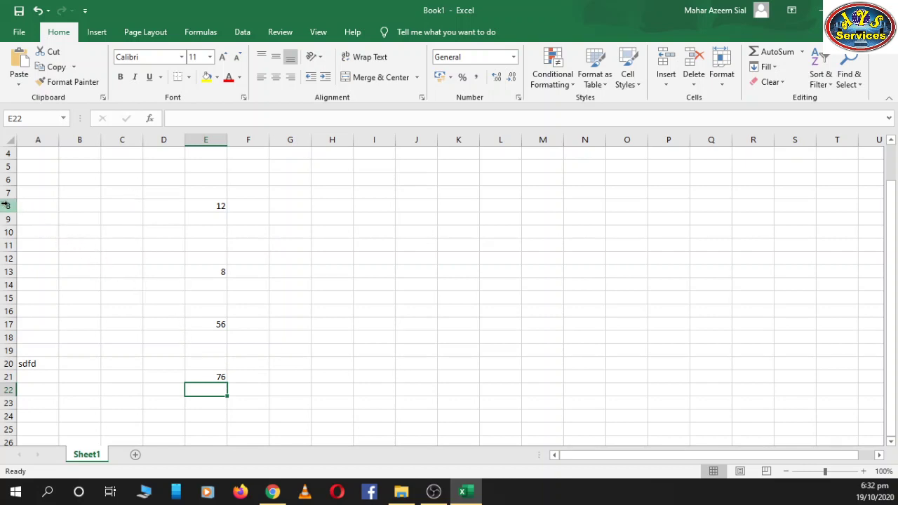
left_click(200, 209)
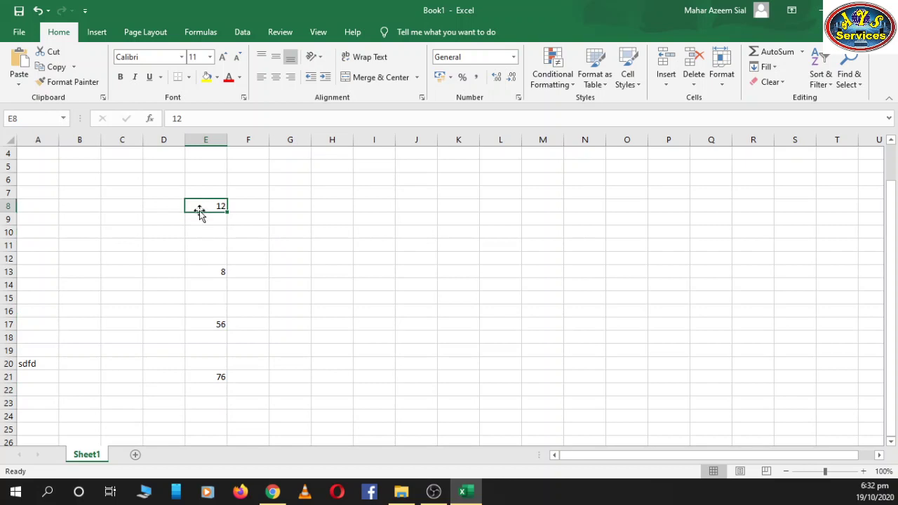
left_click(192, 271)
left_click(195, 323)
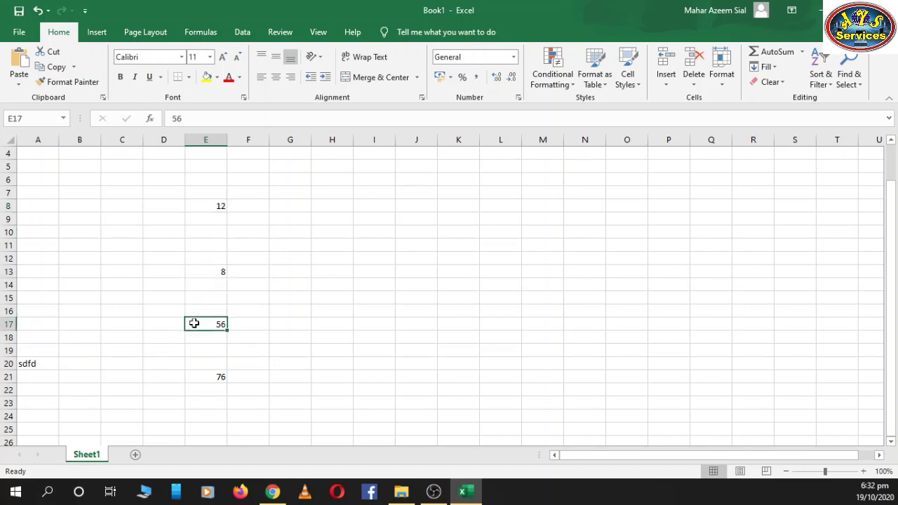
double_click(196, 376)
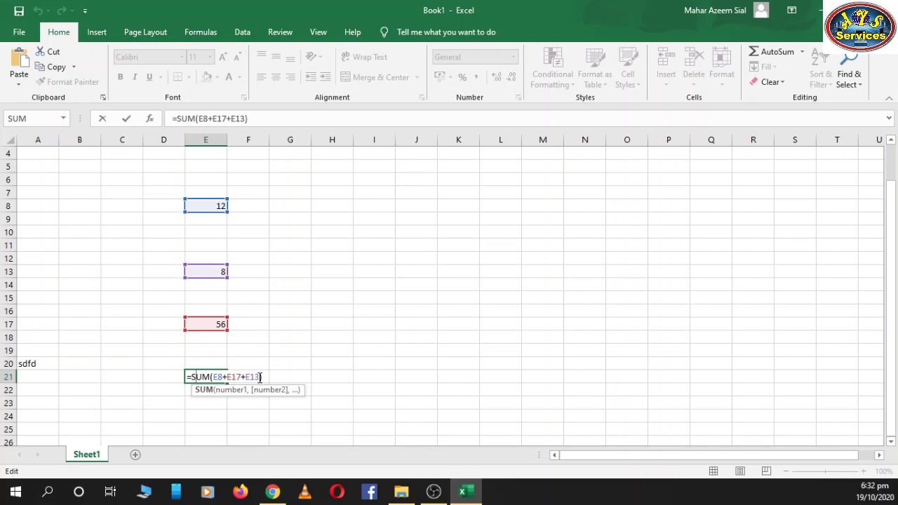
type(")")
key("Return")
left_click(263, 378)
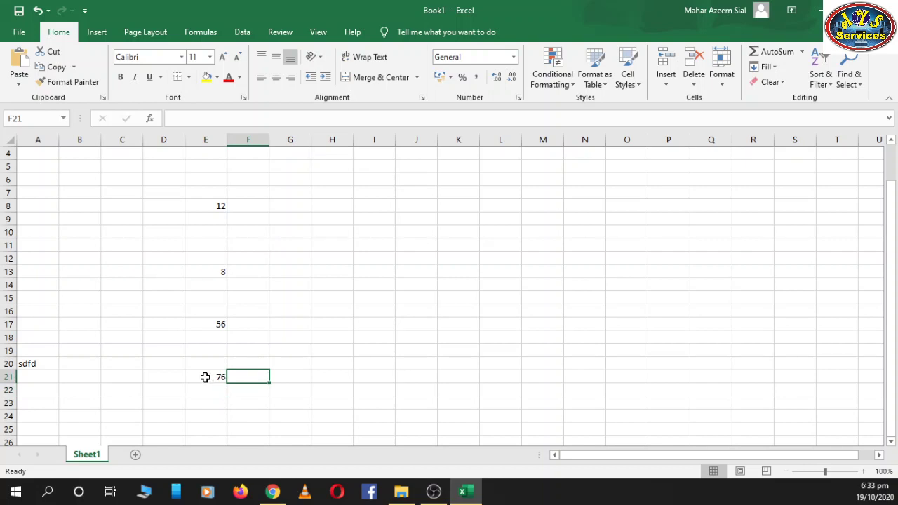
double_click(204, 377)
left_click(211, 404)
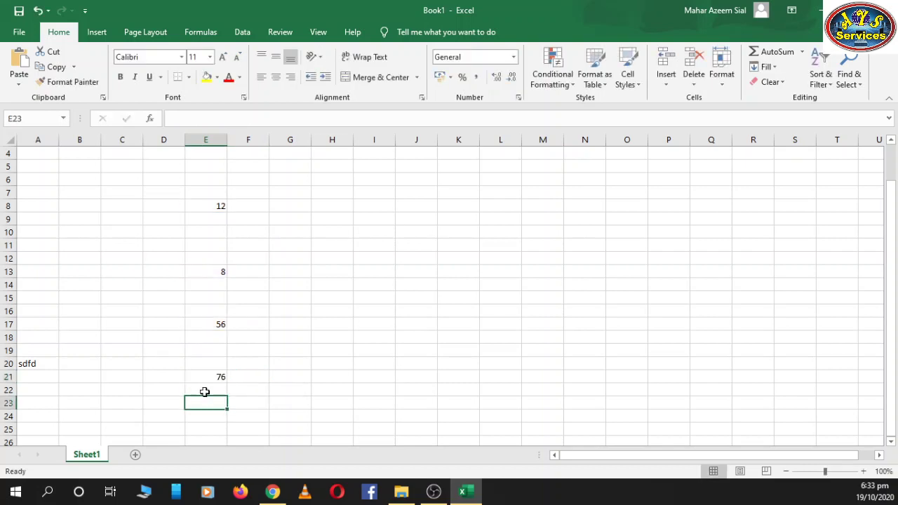
left_click(199, 379)
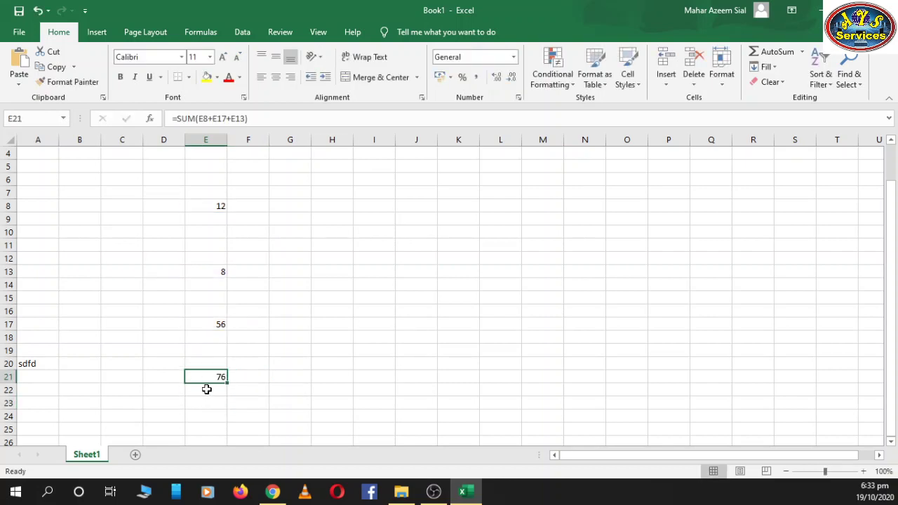
left_click(261, 379)
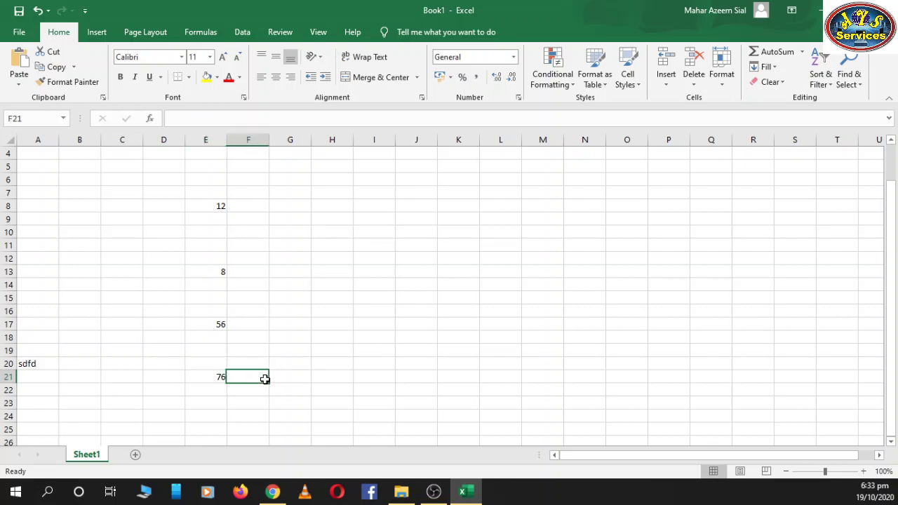
key("Up")
key("Left")
key("Down")
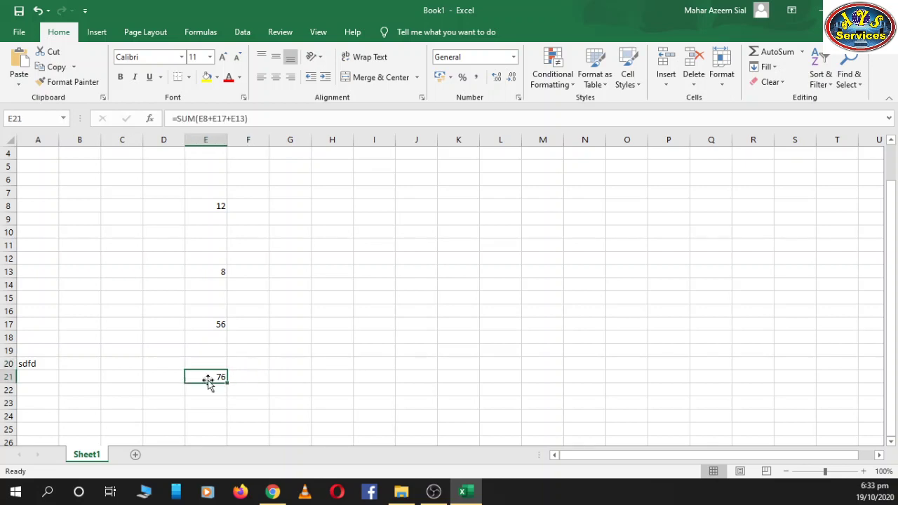
left_click(270, 119)
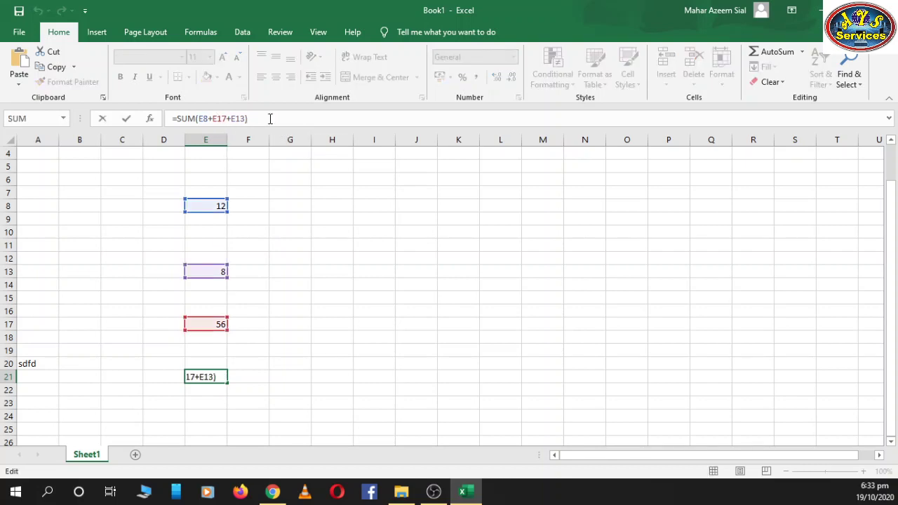
left_click_drag(270, 118, 156, 123)
left_click(276, 120)
left_click(61, 119)
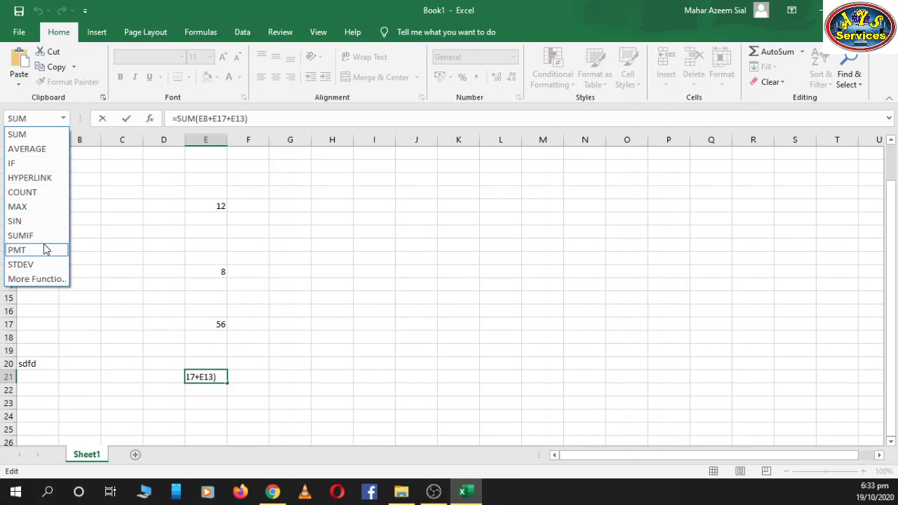
key("Escape")
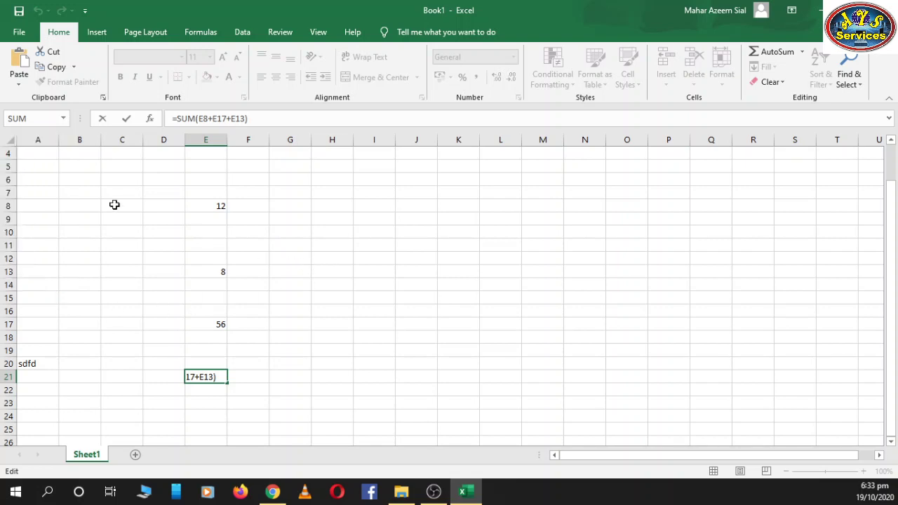
left_click(62, 119)
left_click(277, 206)
left_click(203, 349)
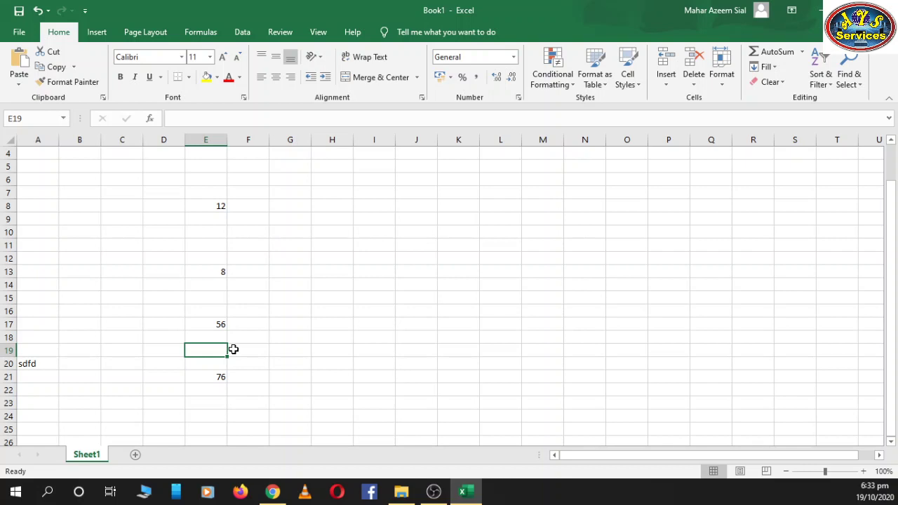
left_click(197, 375)
double_click(194, 379)
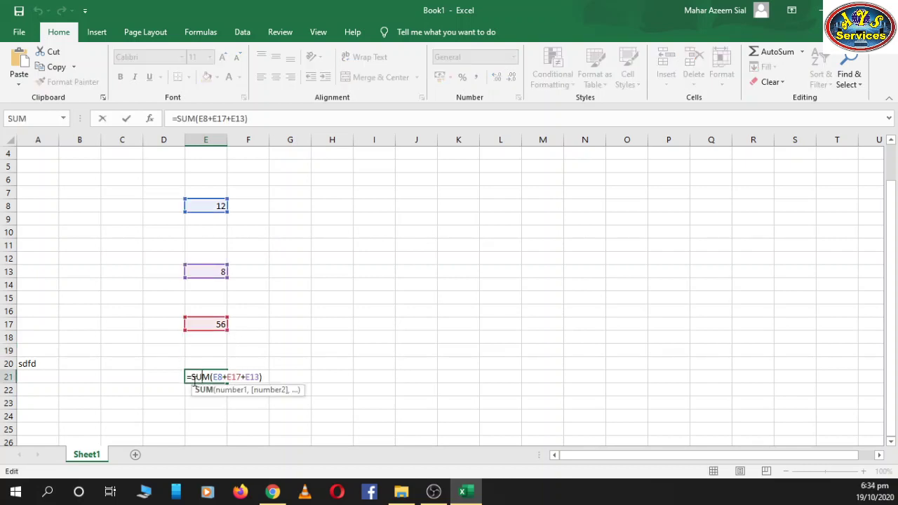
left_click(172, 380)
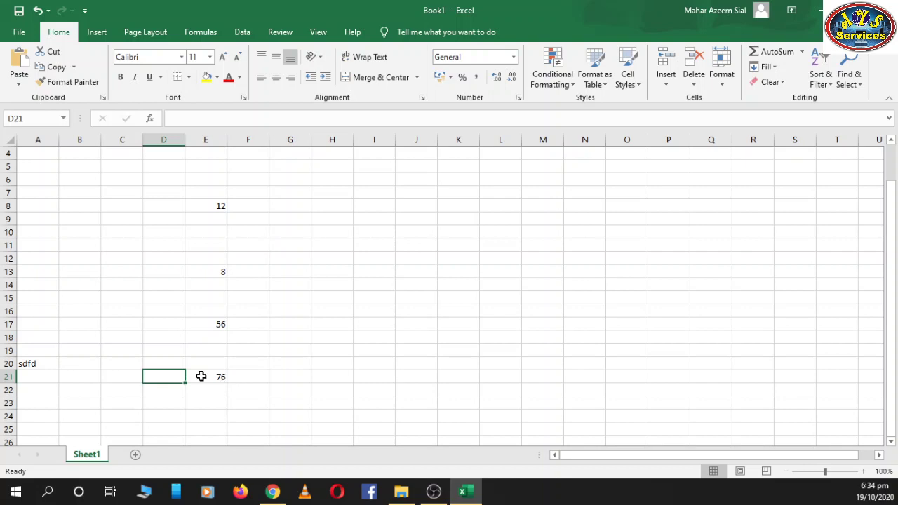
left_click(200, 352)
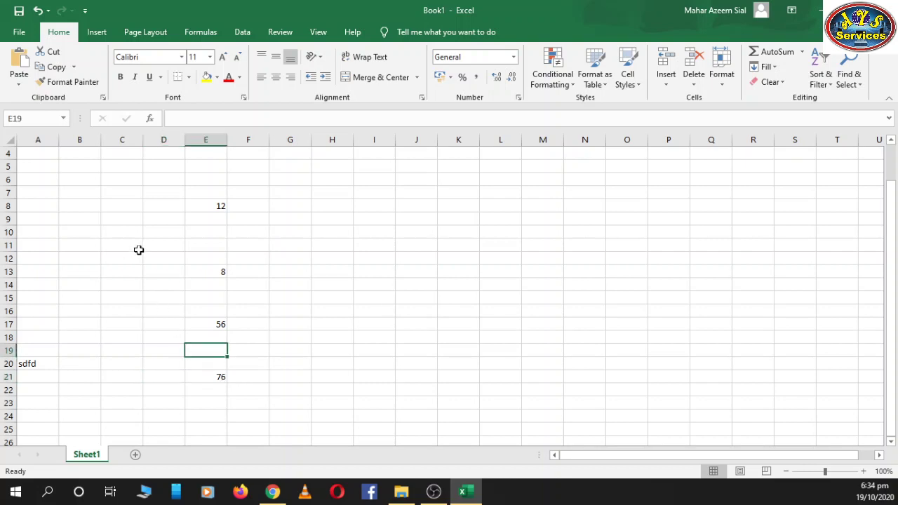
scroll(144, 222, "up", 1)
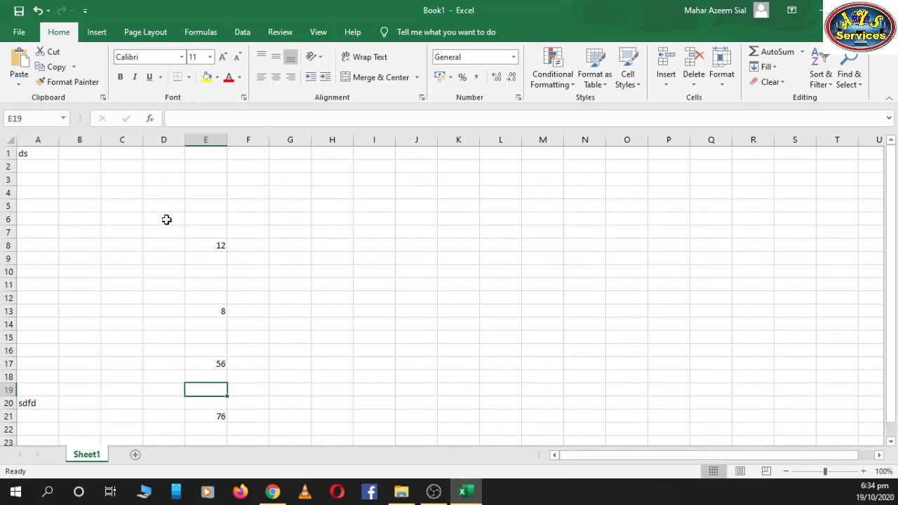
left_click(164, 219)
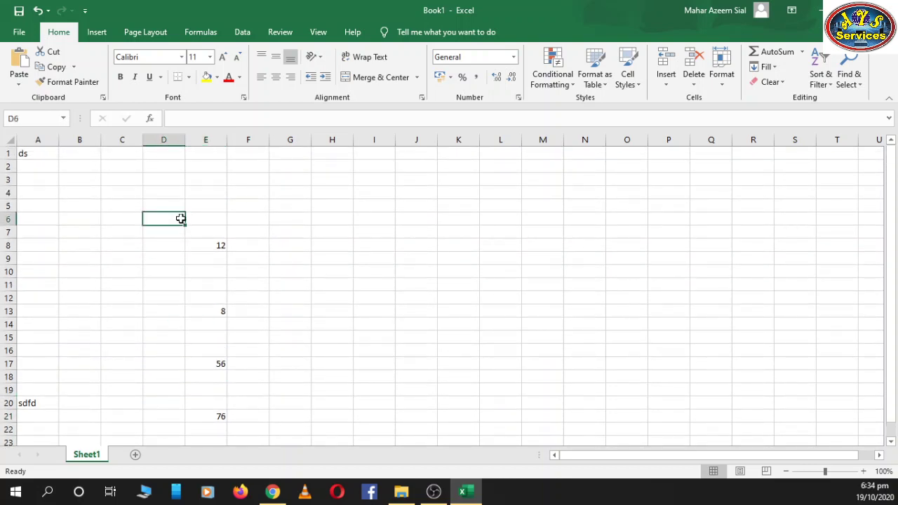
left_click(164, 140)
left_click(10, 205)
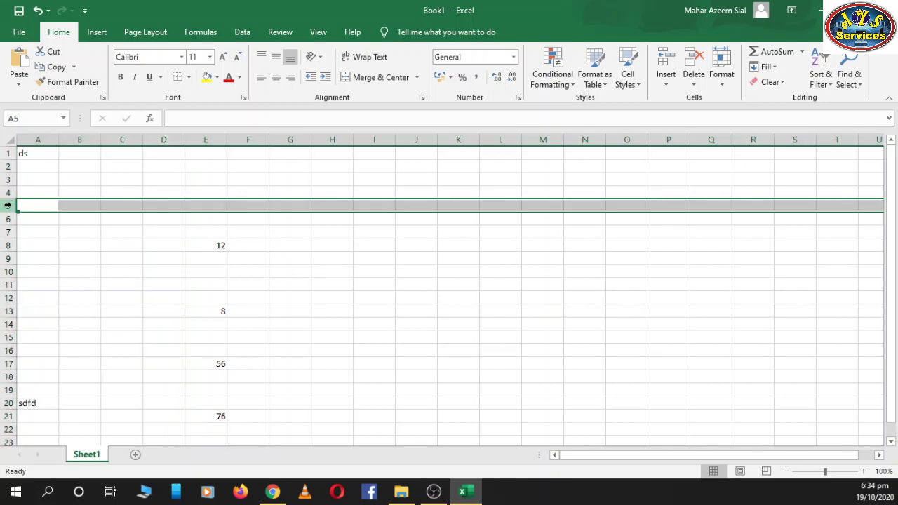
left_click(158, 231)
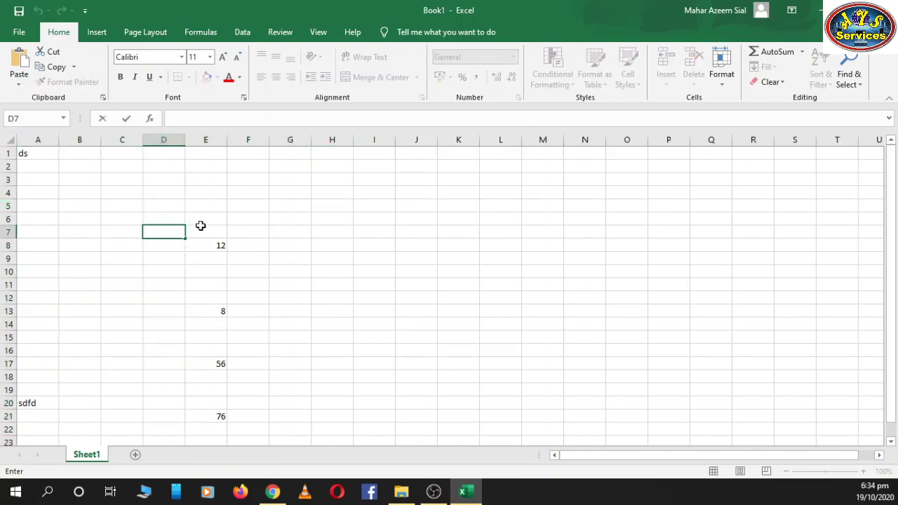
left_click(175, 230)
left_click(569, 179)
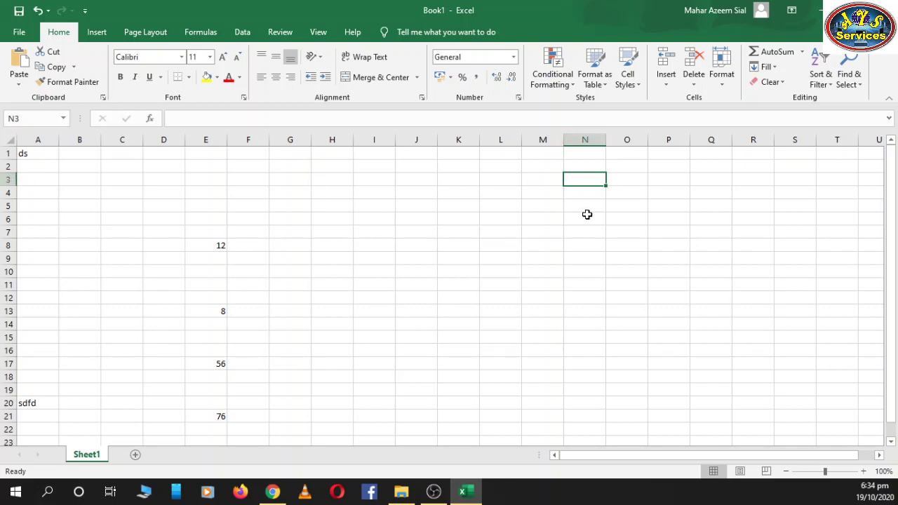
scroll(232, 379, "down", 2)
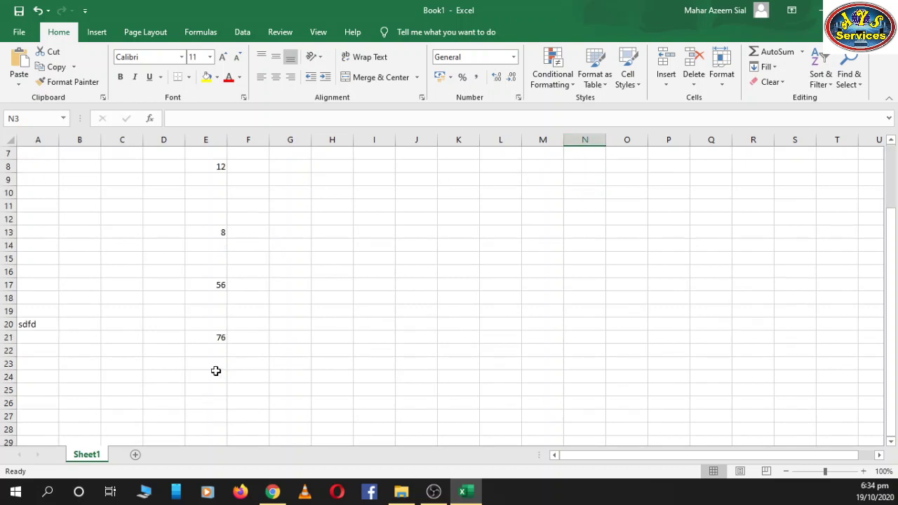
double_click(203, 338)
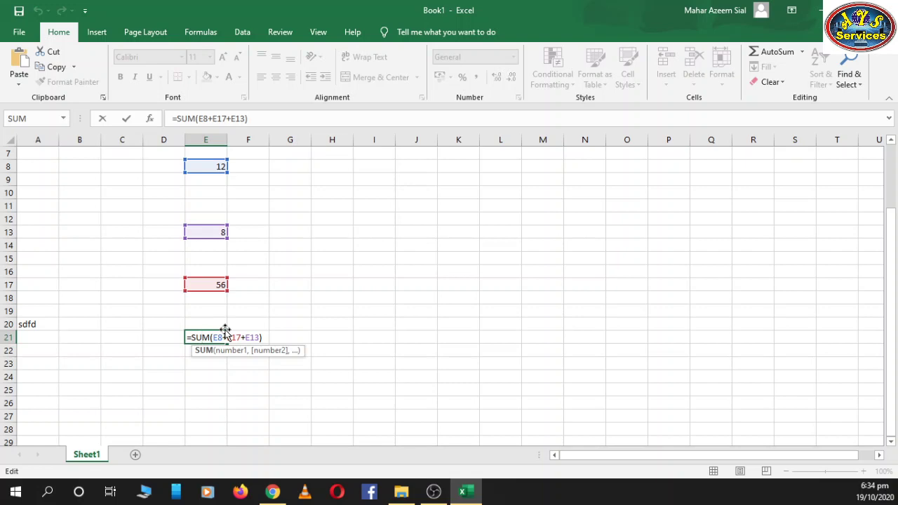
left_click(133, 313)
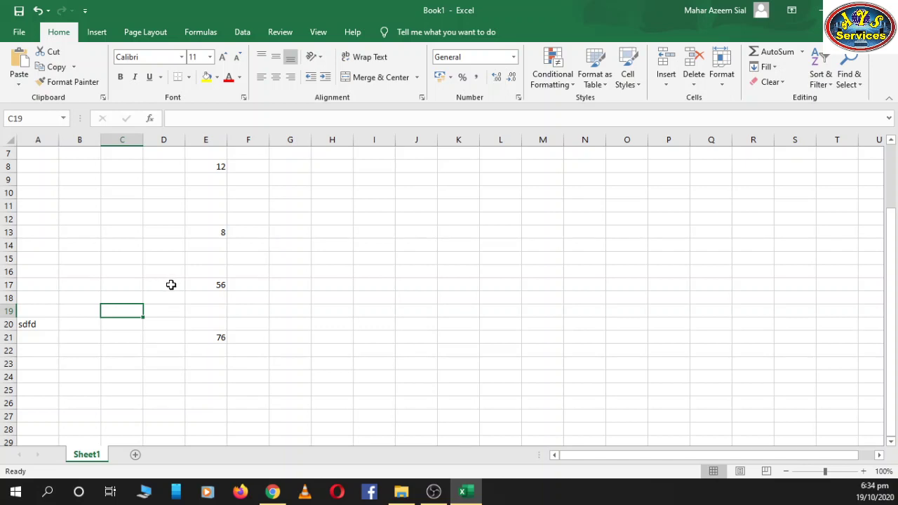
scroll(193, 286, "up", 2)
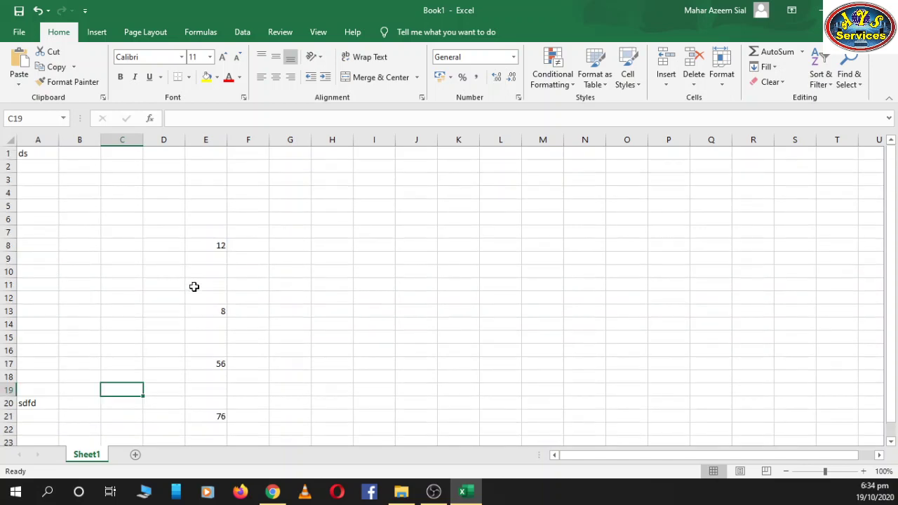
left_click(195, 245)
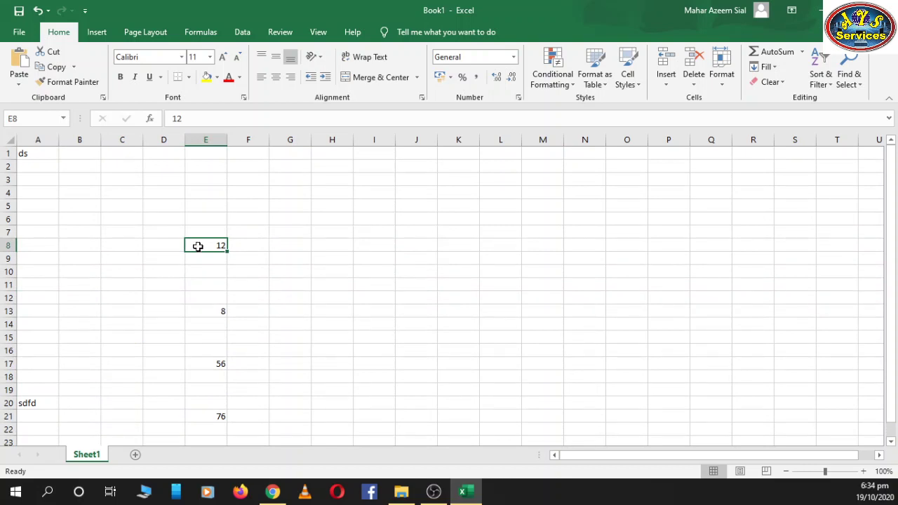
Copy the 12 from E8 and paste it into H8 via the right-click menu
right_click(198, 246)
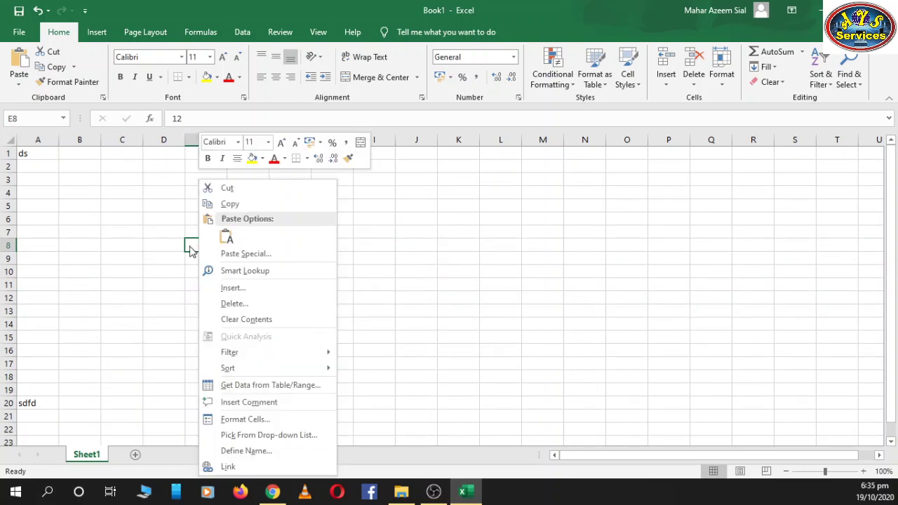
left_click(230, 203)
left_click(328, 246)
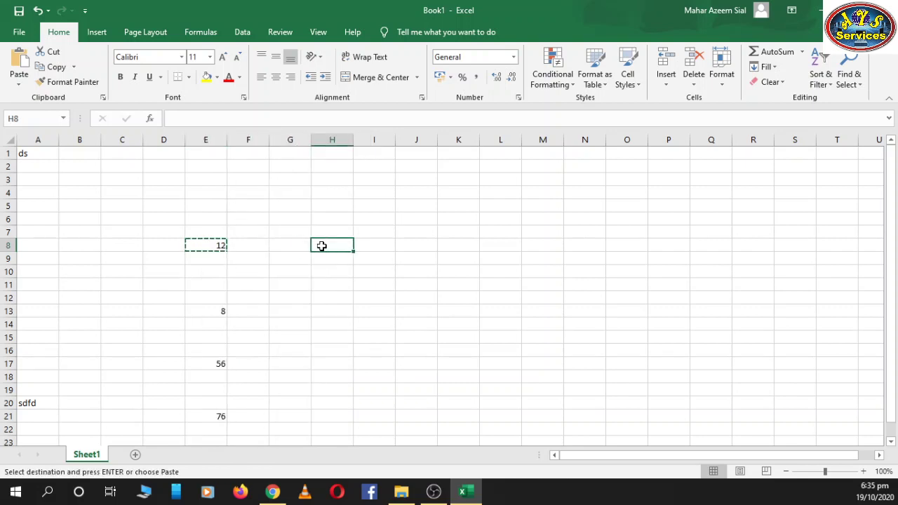
right_click(321, 245)
left_click(349, 238)
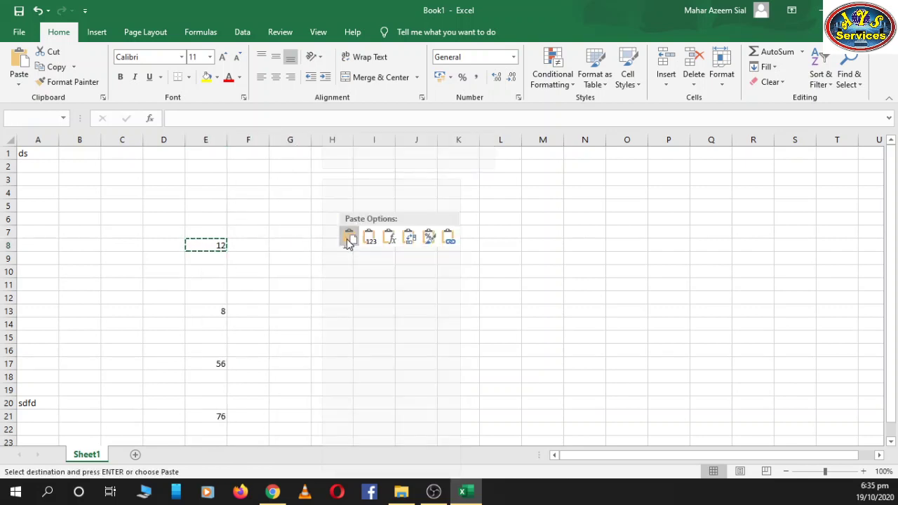
left_click(320, 288)
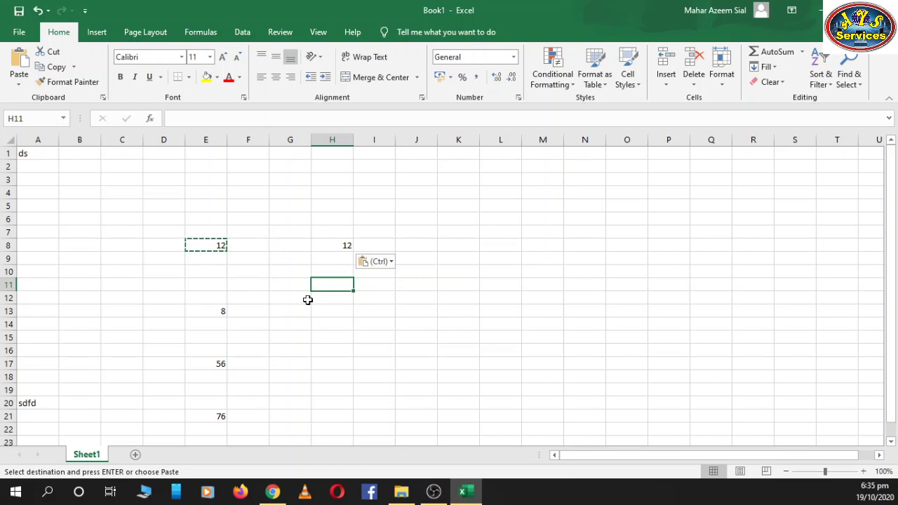
Copy H8 and try inserting copied cells at J10, then cancel the insert
left_click(319, 249)
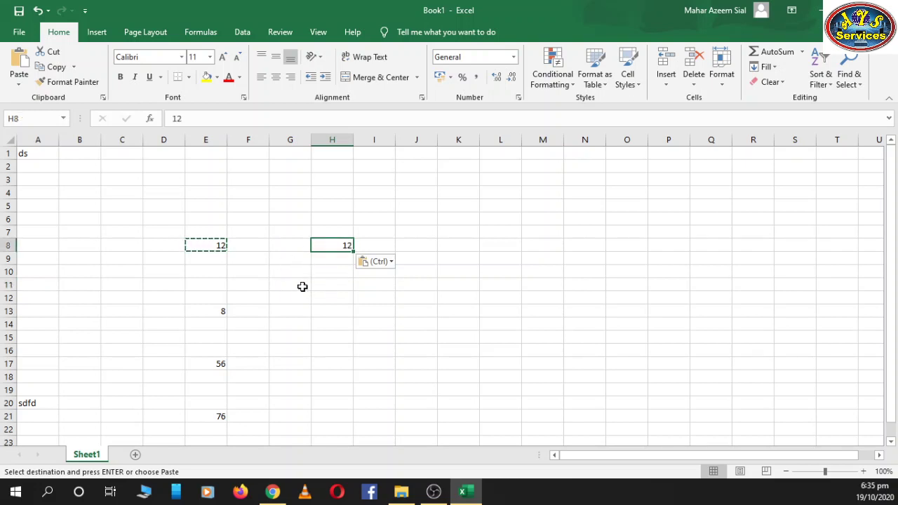
key("ctrl+c")
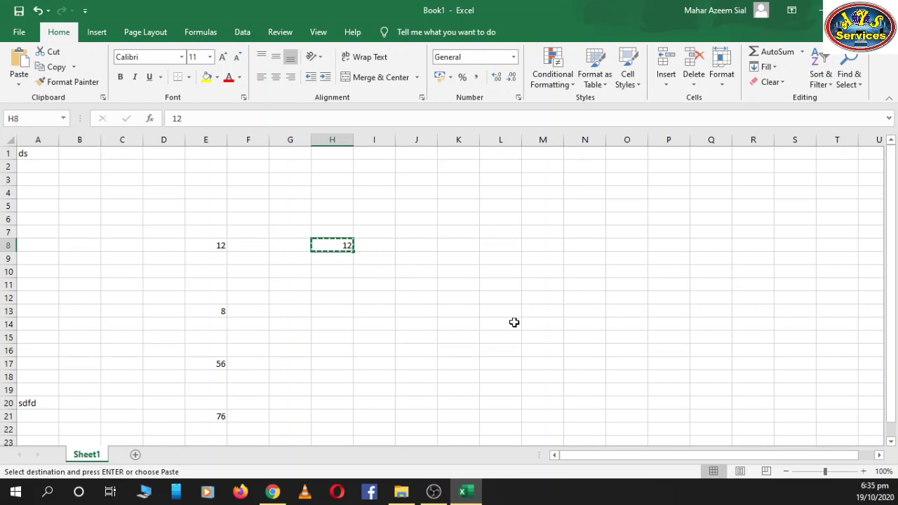
left_click(415, 277)
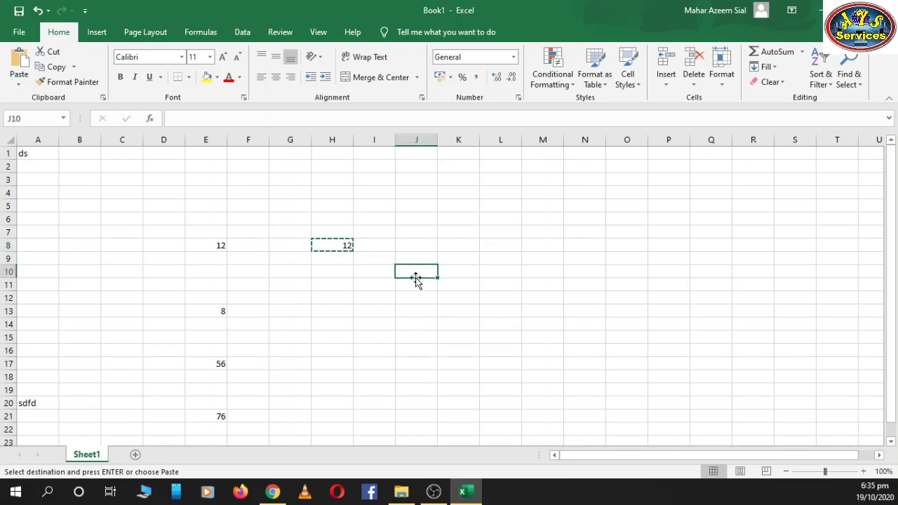
key("ctrl+shift+equal")
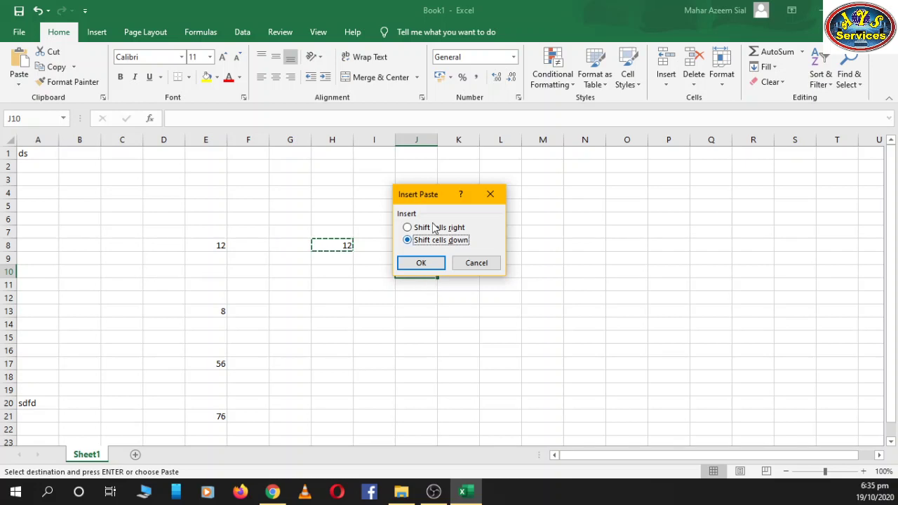
left_click(470, 260)
left_click(379, 296)
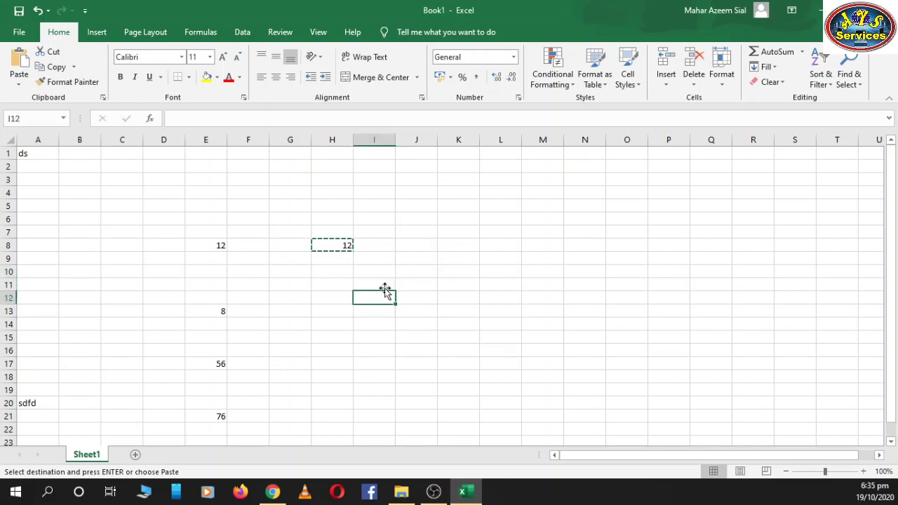
left_click(335, 275)
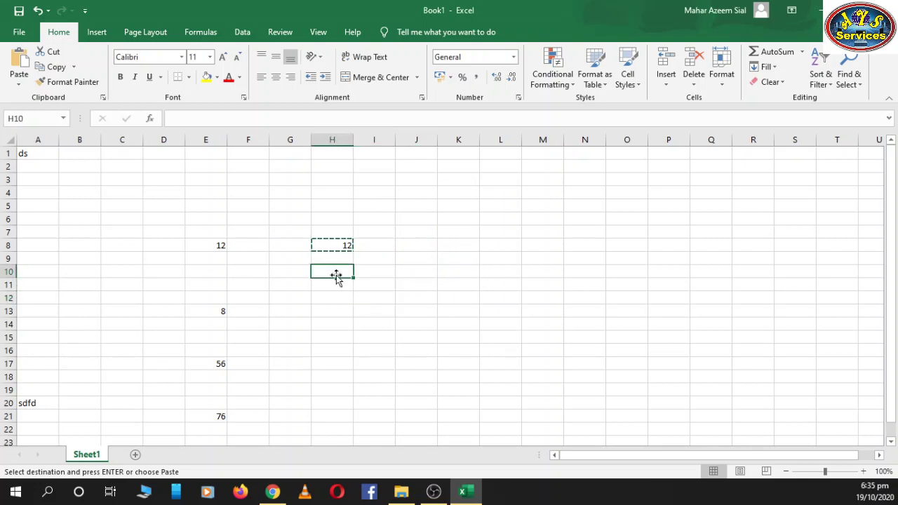
left_click(329, 246)
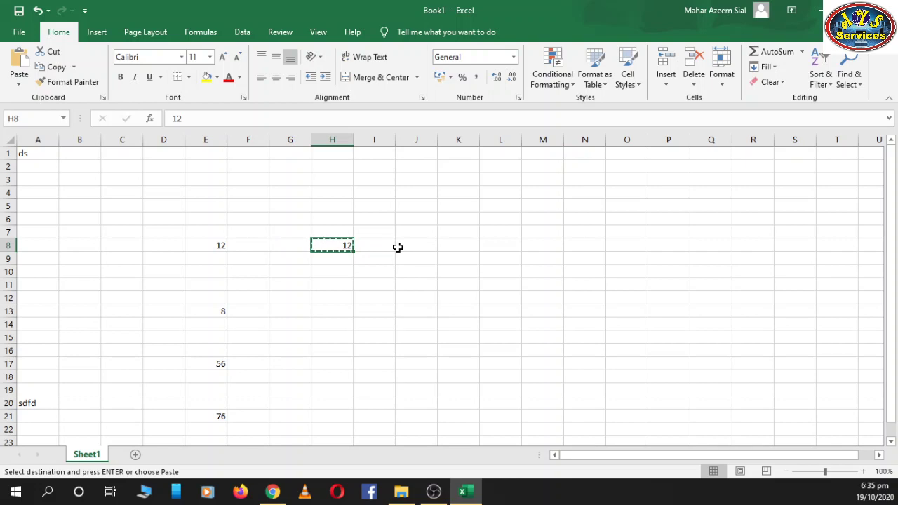
Paste the 8 from E13 into cell I11
left_click(205, 312)
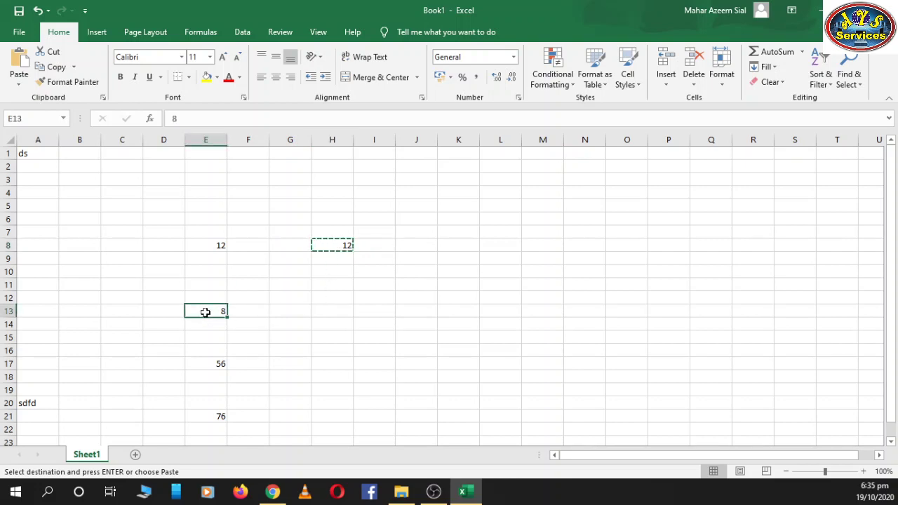
left_click(376, 282)
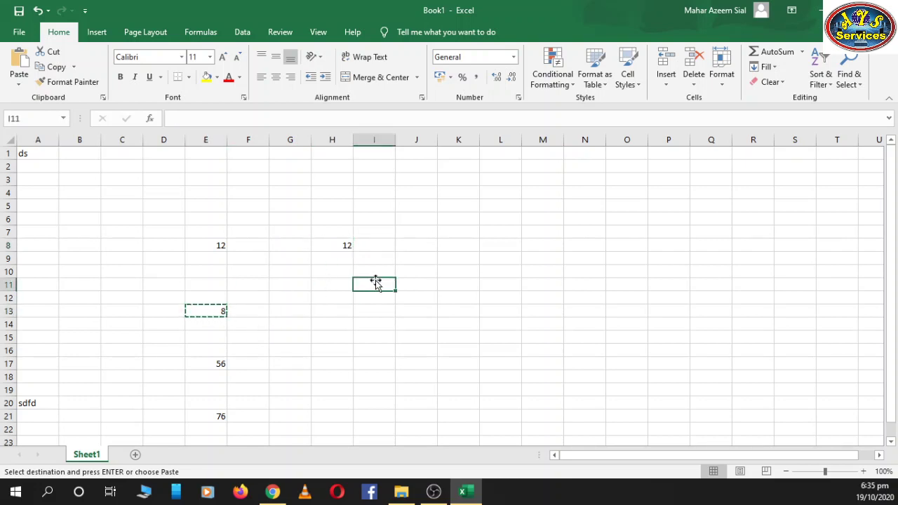
key("ctrl+v")
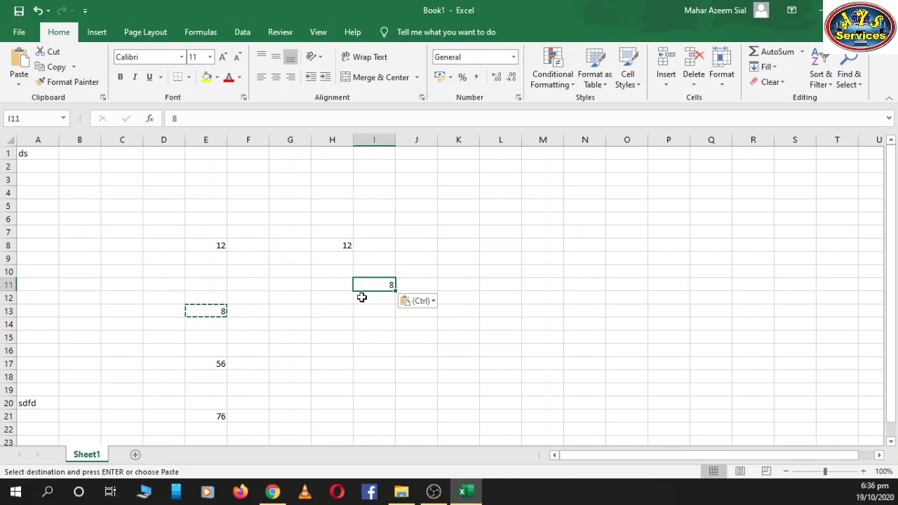
left_click(362, 297)
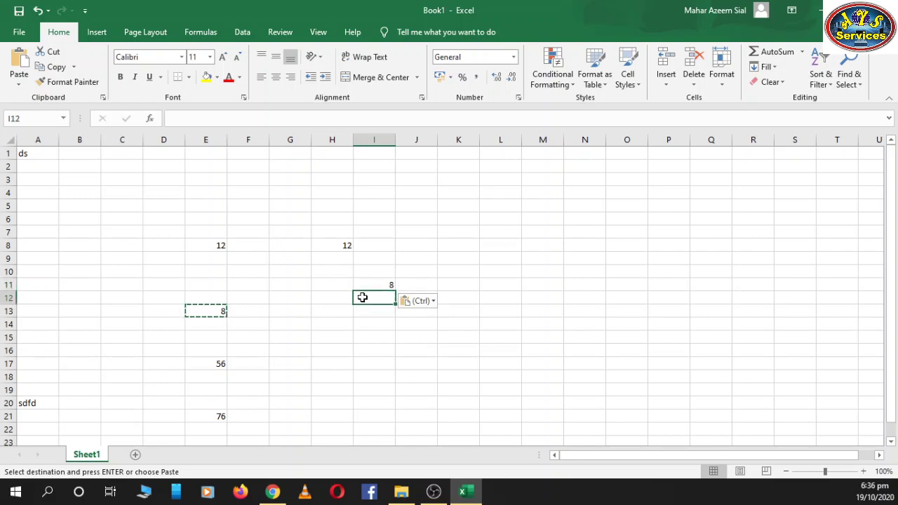
left_click(368, 311)
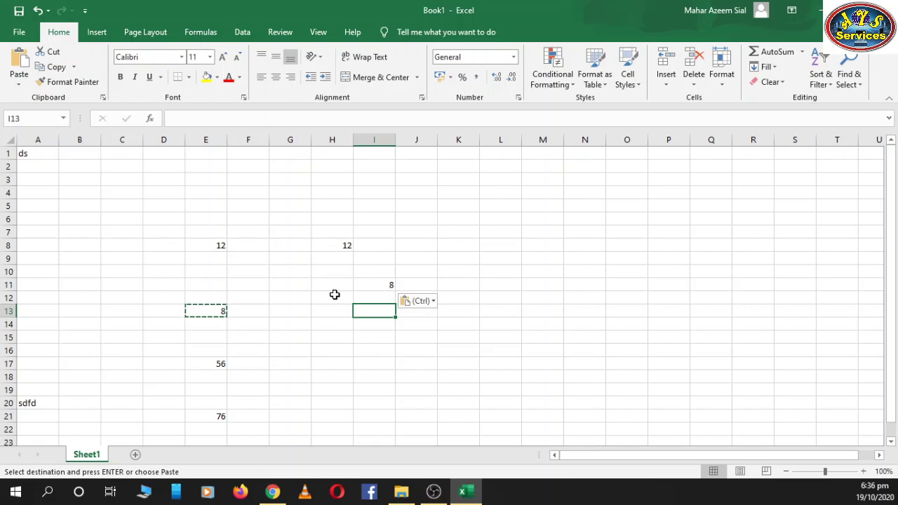
left_click(320, 295)
Copy the 8 in I11 into K11
left_click(363, 285)
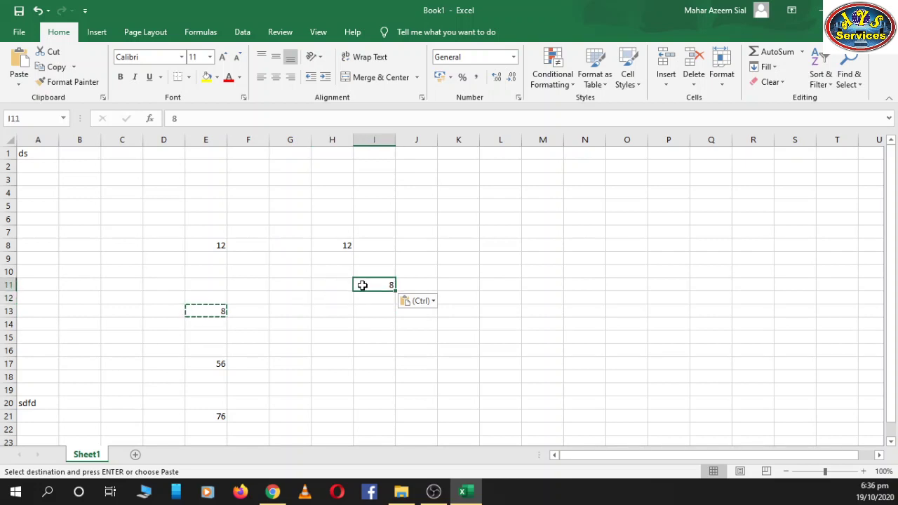
key("ctrl+c")
left_click(457, 285)
key("ctrl+v")
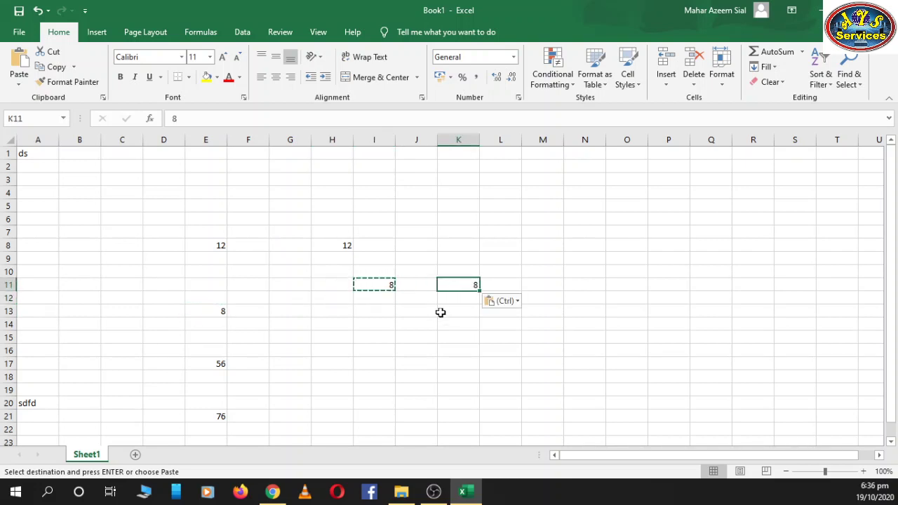
left_click(441, 312)
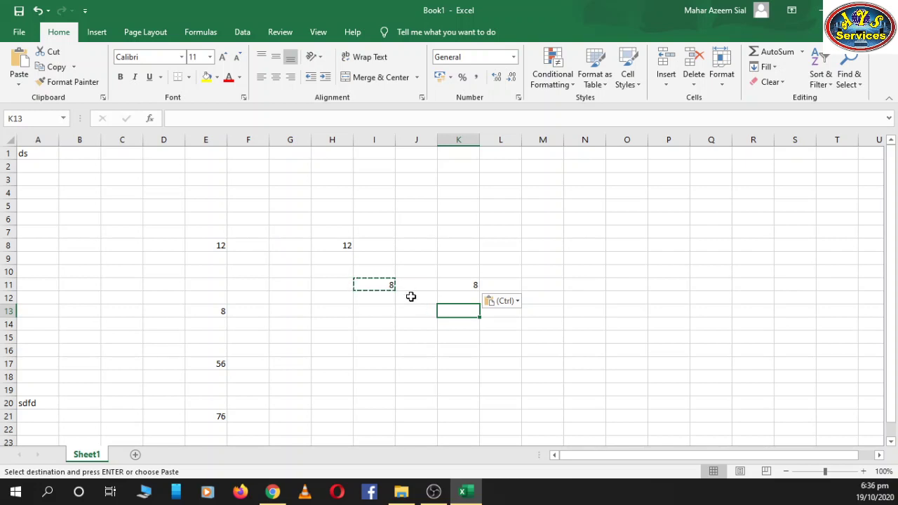
Move the 8 from I11 into I15, leaving I11 empty
left_click(388, 287)
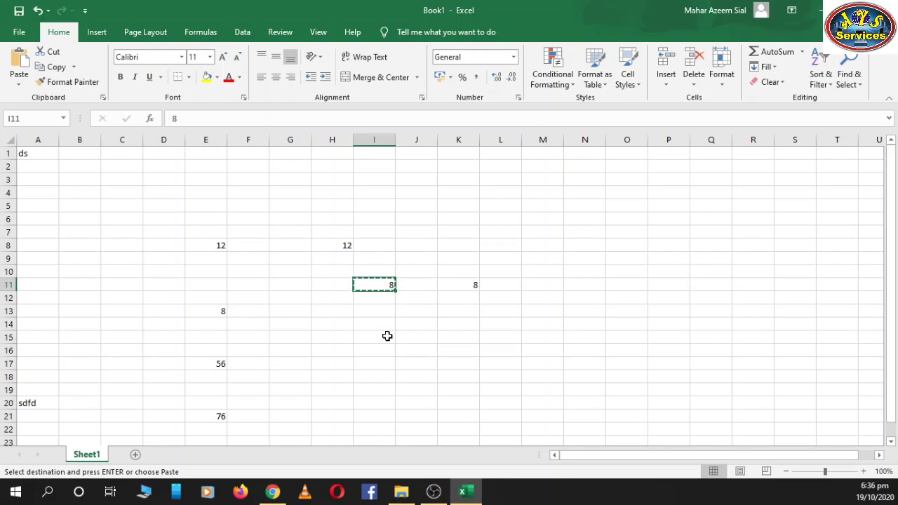
left_click(379, 334)
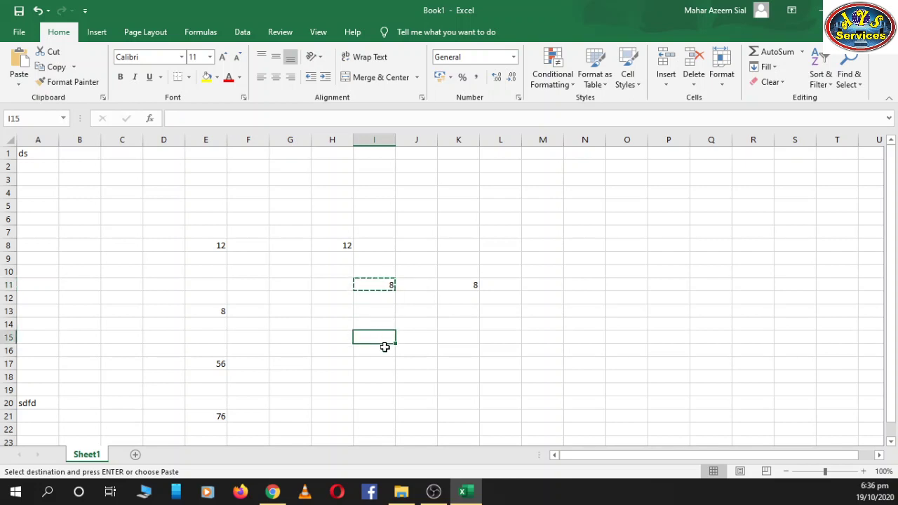
key("Return")
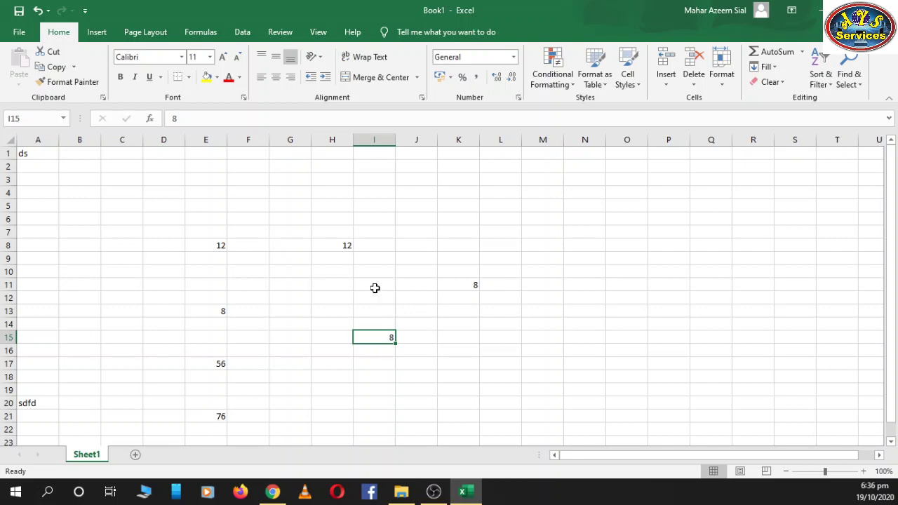
left_click(375, 287)
double_click(377, 339)
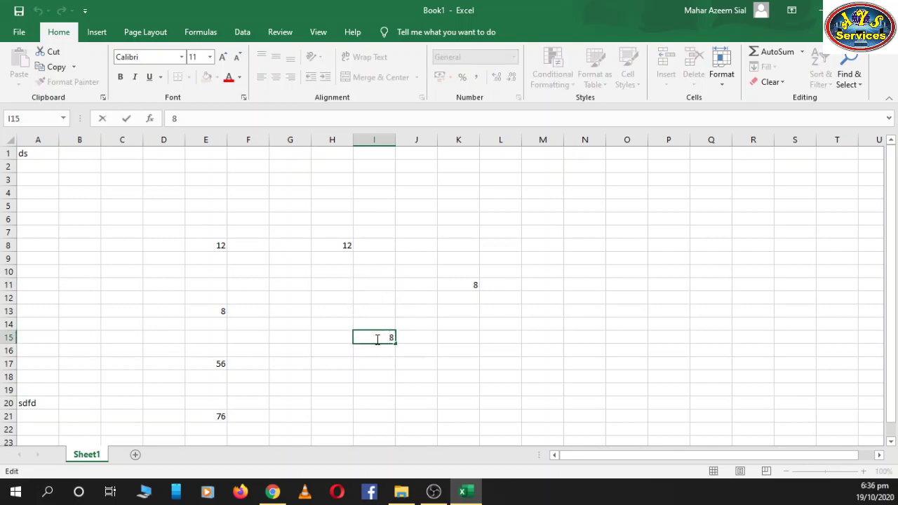
left_click(372, 290)
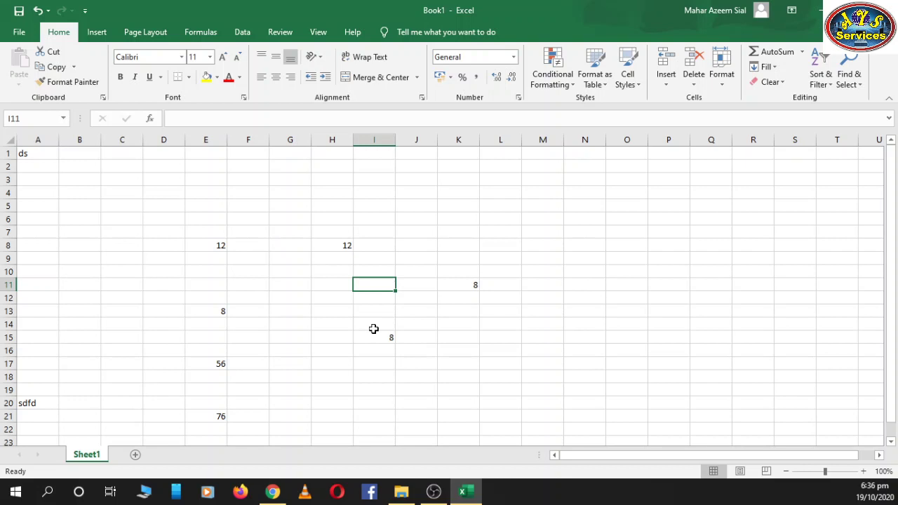
Paste K11's 8 into I9, then clear the 8 from I15
left_click(458, 287)
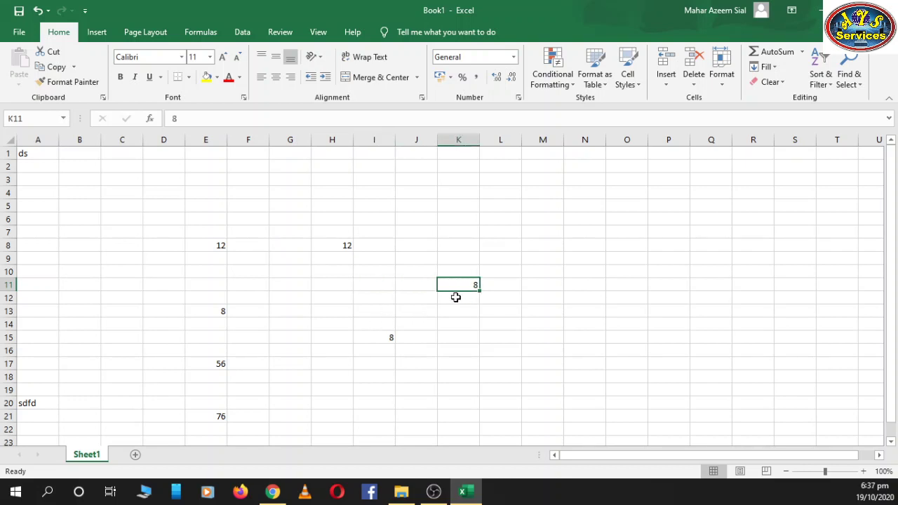
key("ctrl+c")
left_click(384, 261)
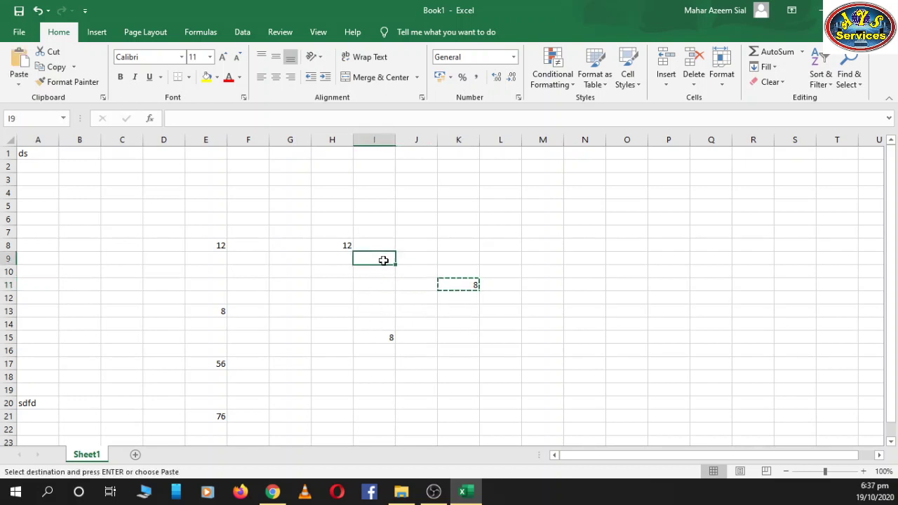
key("Return")
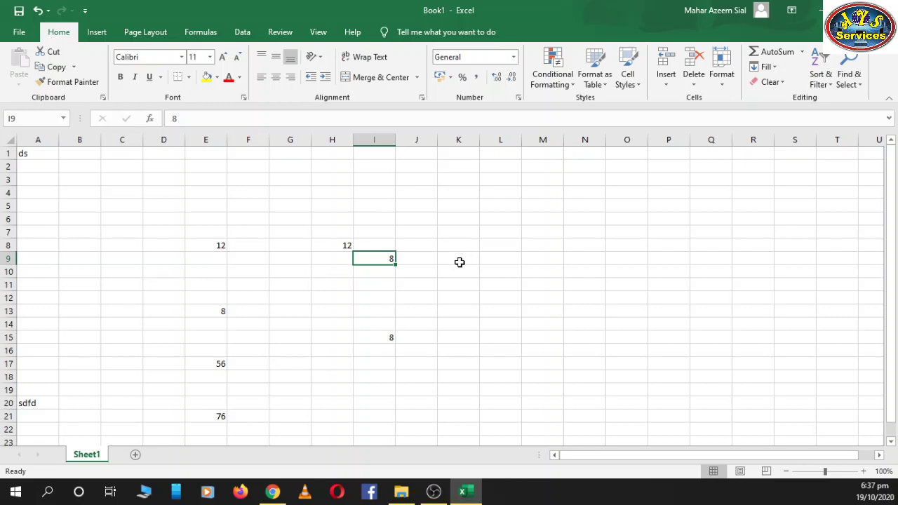
left_click(460, 263)
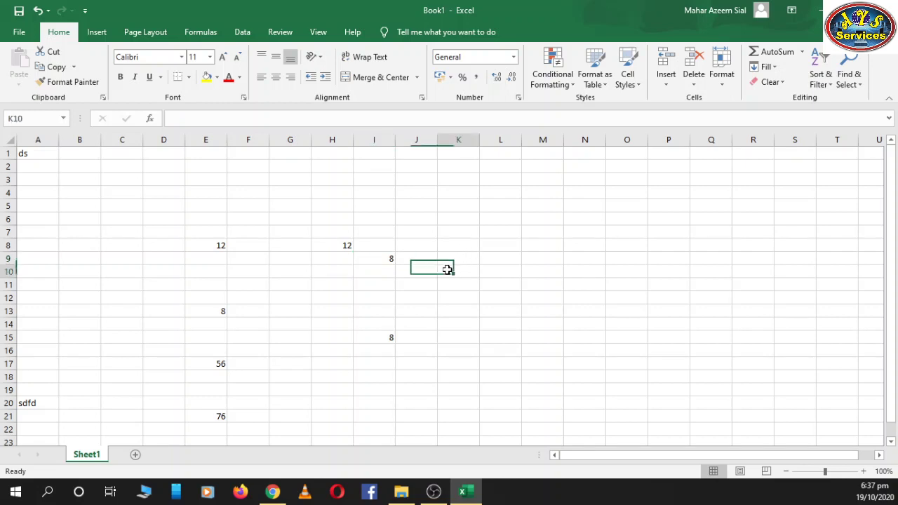
left_click(462, 277)
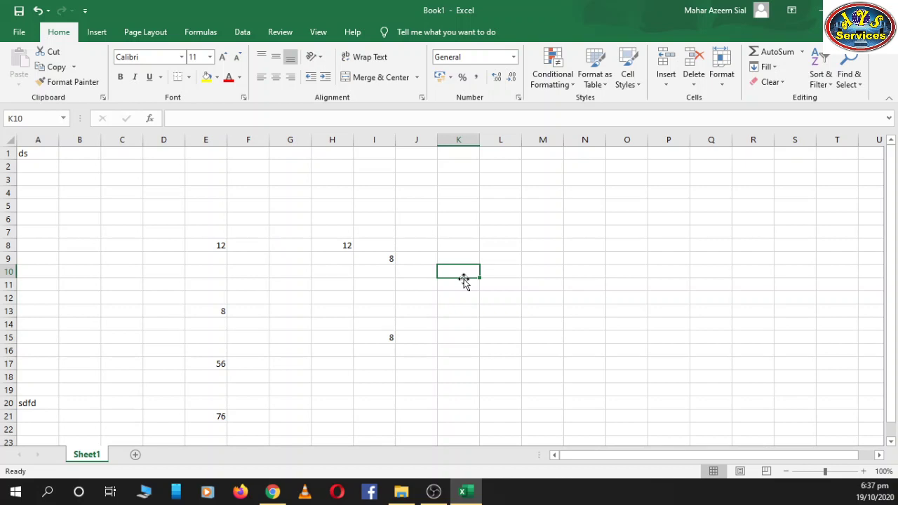
left_click(456, 286)
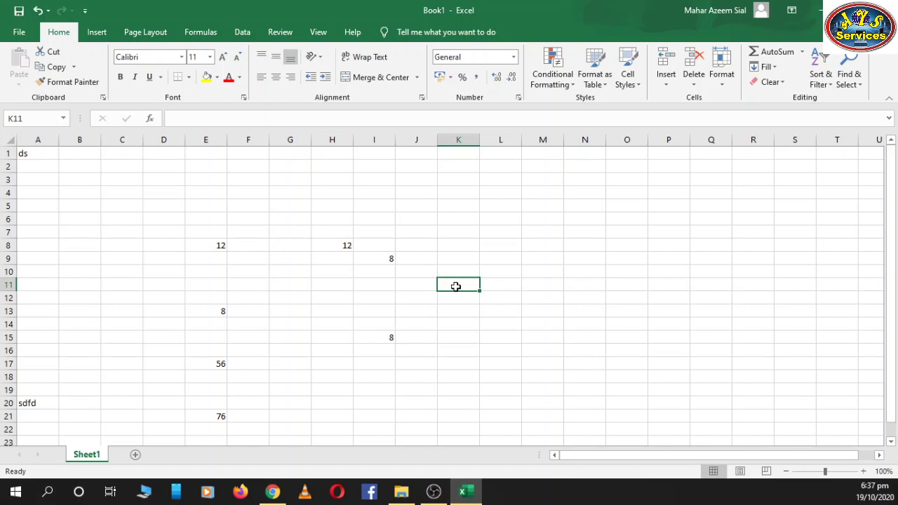
left_click(410, 271)
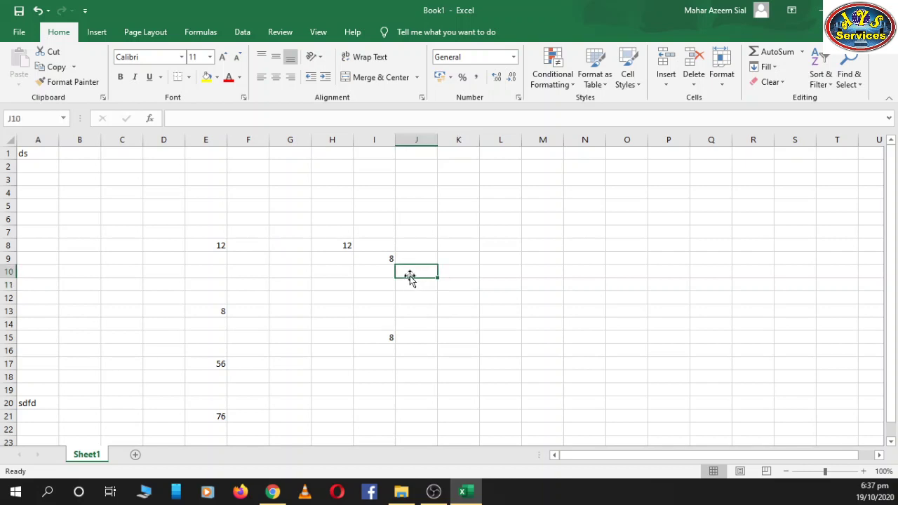
left_click(385, 257)
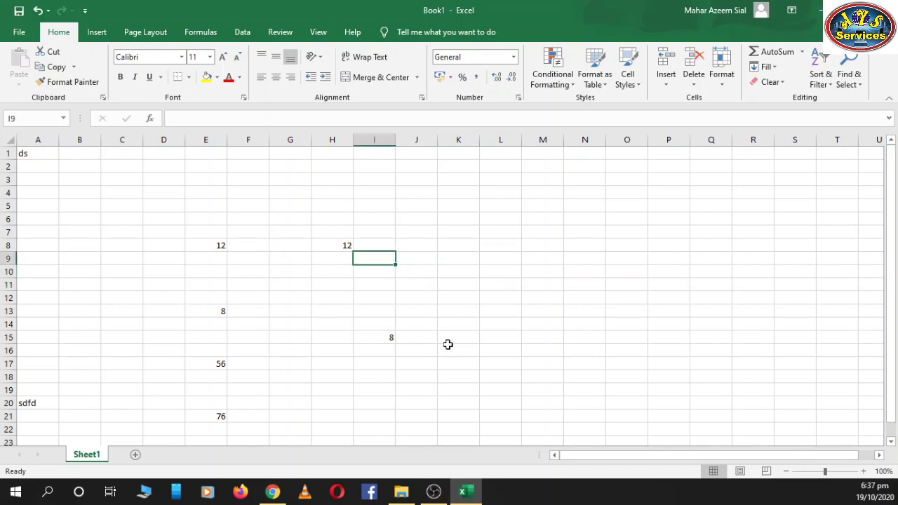
left_click(376, 339)
key("BackSpace")
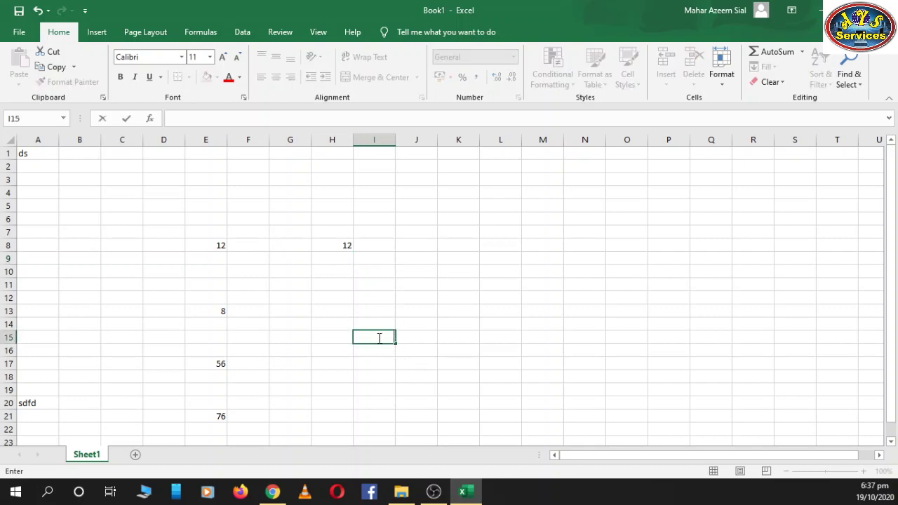
left_click(417, 347)
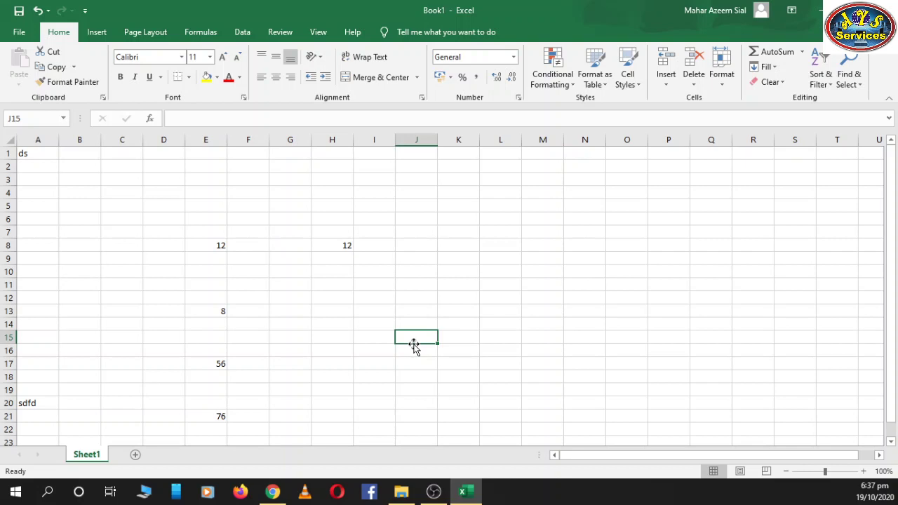
Undo the recent edits back through the pastes into I15, I9, I11 and H8
key("ctrl+z")
key("ctrl+z")
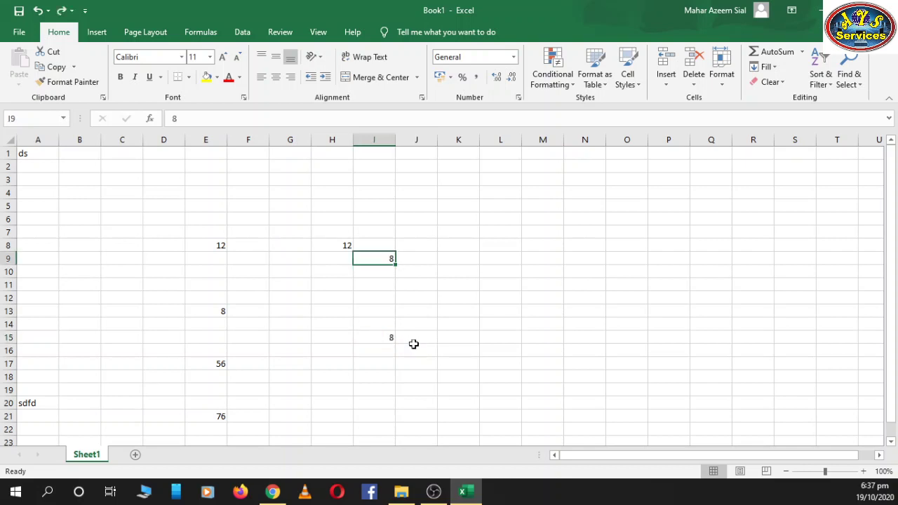
key("ctrl+z")
key("ctrl+z")
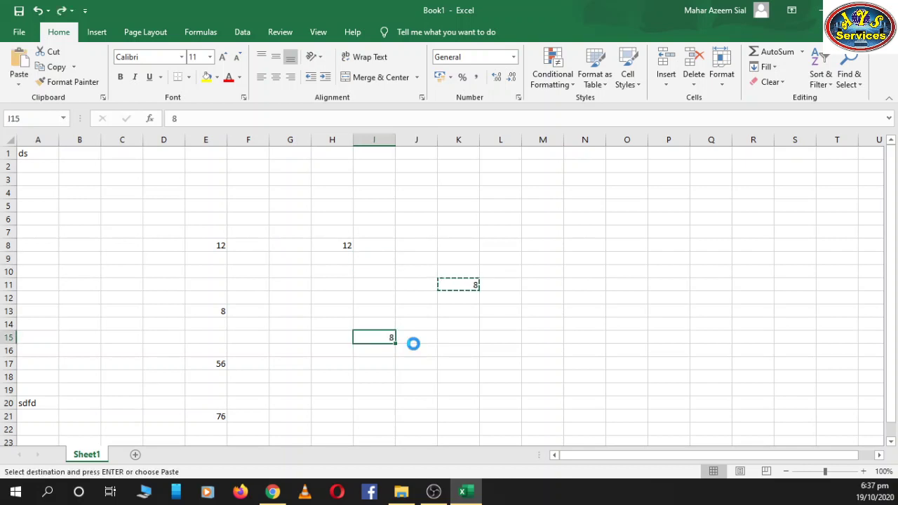
key("ctrl+z")
key("ctrl+z")
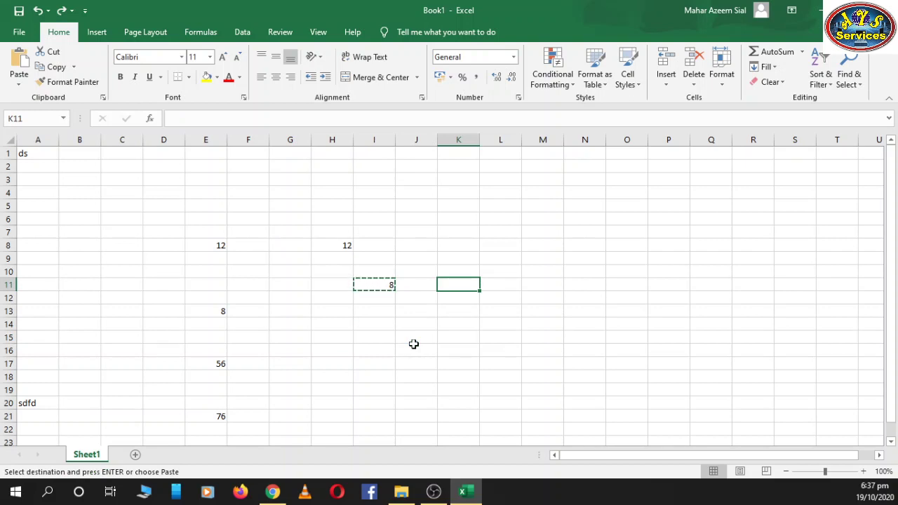
key("ctrl+z")
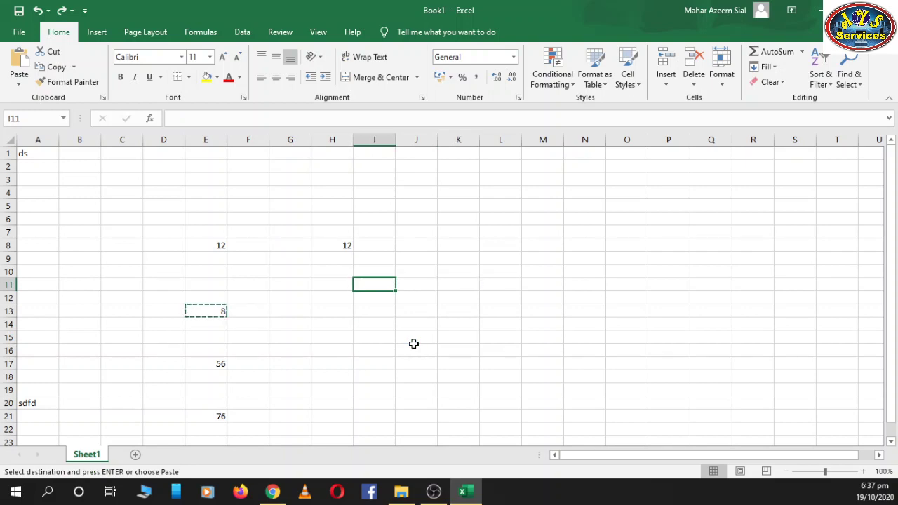
key("ctrl+z")
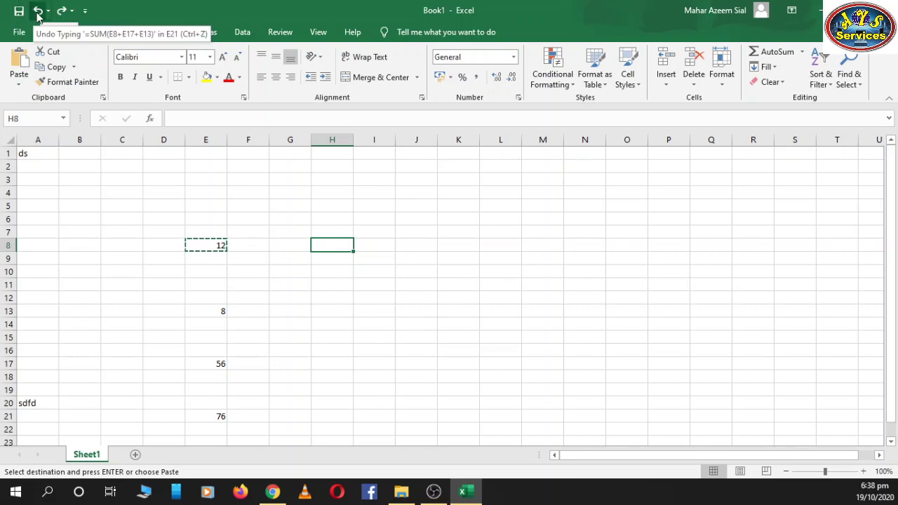
Redo the pastes restoring 12 in H8 and the 8s in I11, K11, I15 and I9
left_click(39, 14)
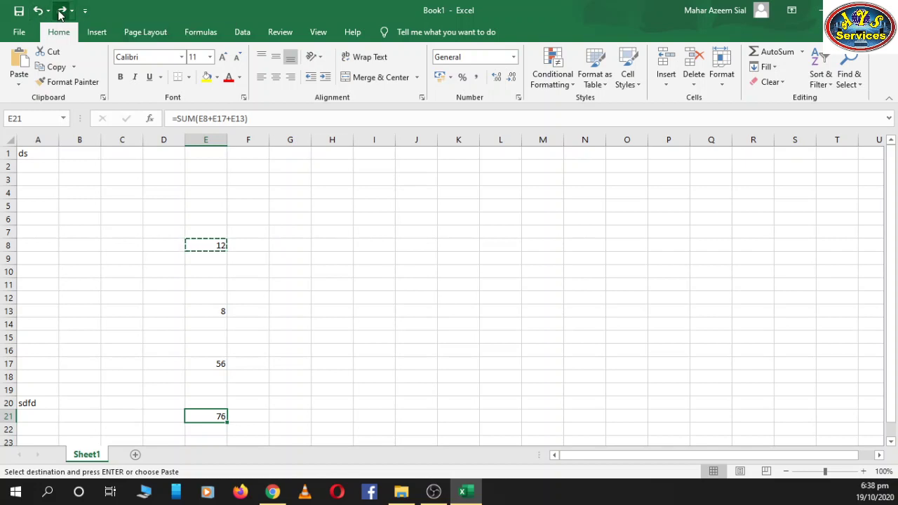
left_click(61, 11)
left_click(61, 10)
left_click(61, 11)
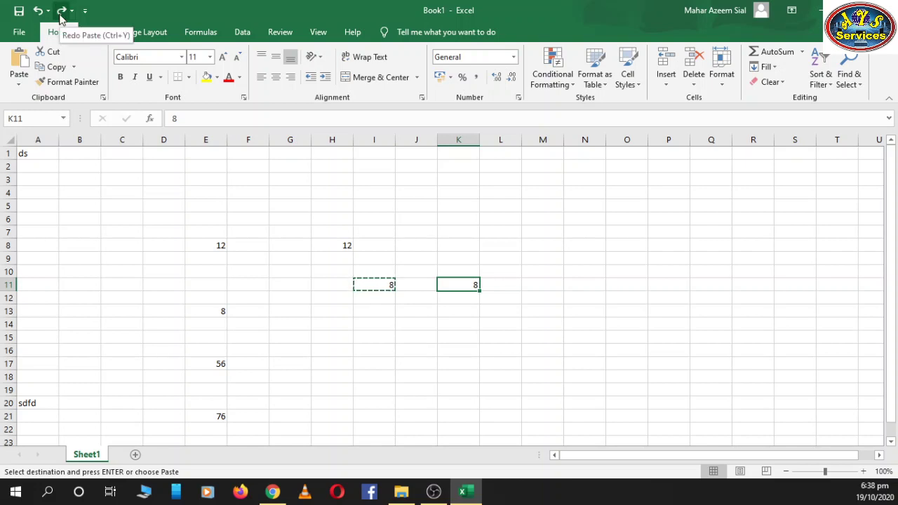
left_click(60, 18)
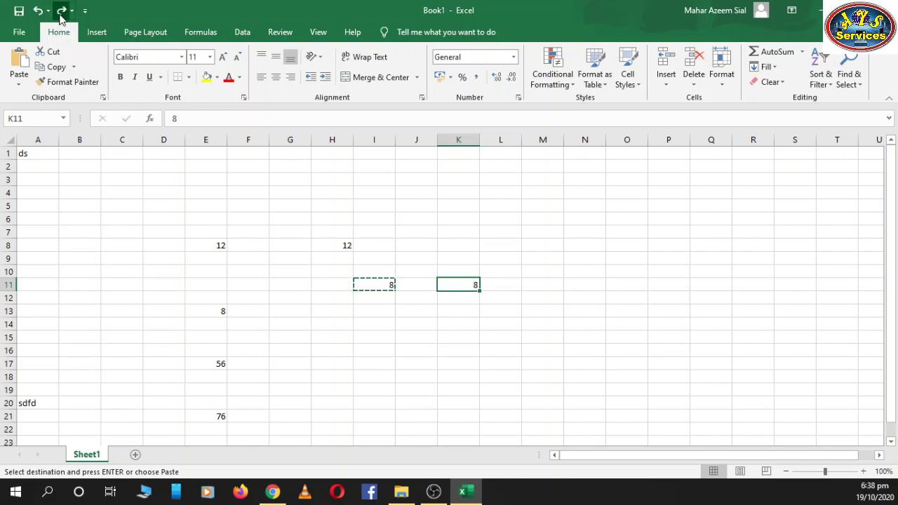
left_click(61, 11)
left_click(60, 11)
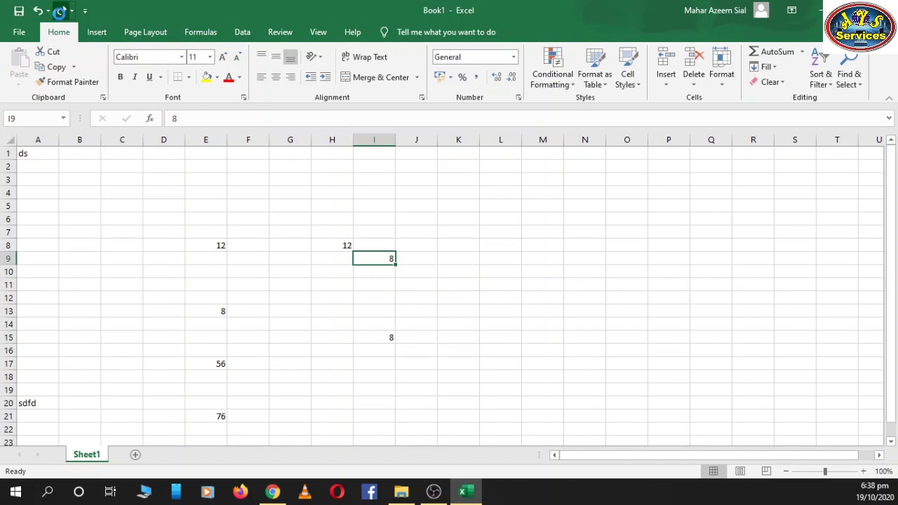
left_click(61, 12)
left_click(60, 12)
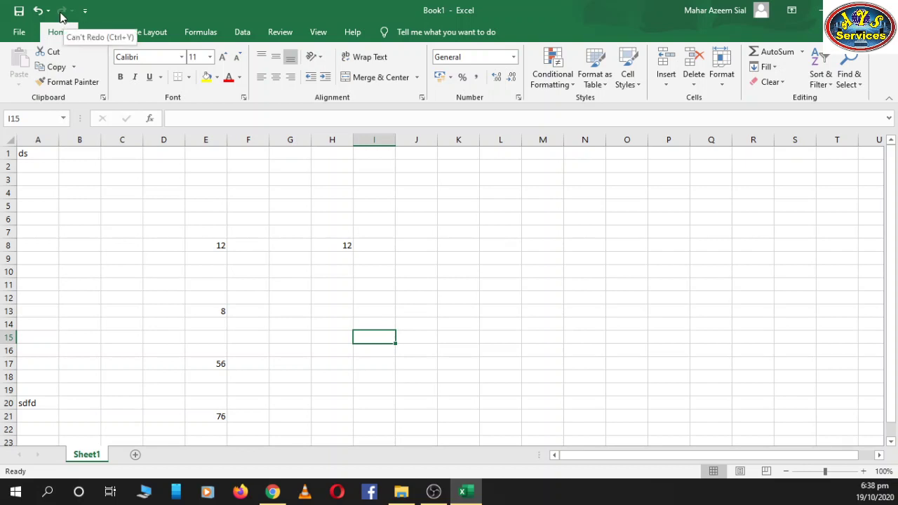
Undo and redo the last edits until H8 holds 12 and K11 and I15 hold 8
left_click(38, 11)
left_click(38, 11)
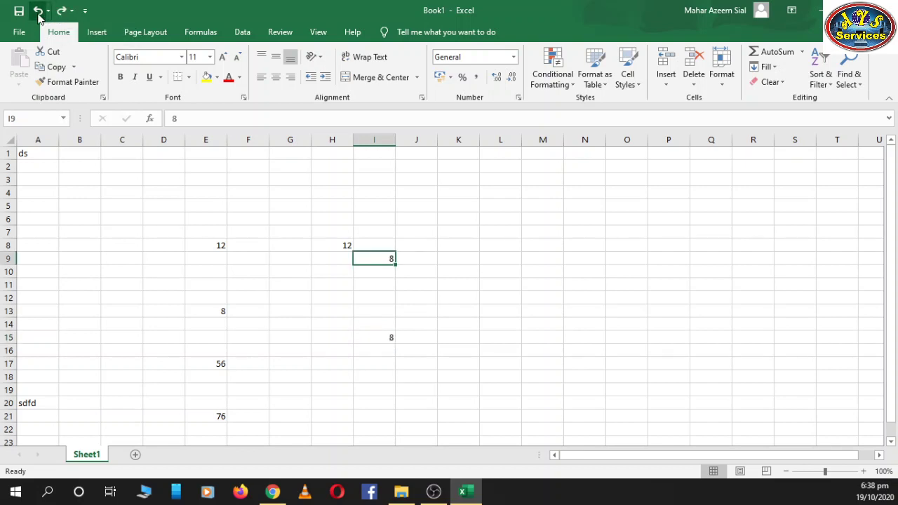
left_click(38, 11)
left_click(324, 232)
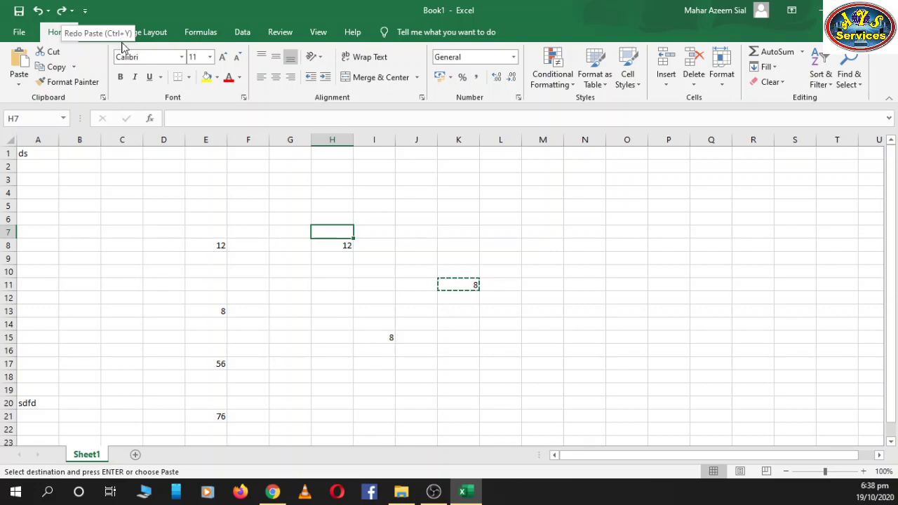
left_click(313, 277)
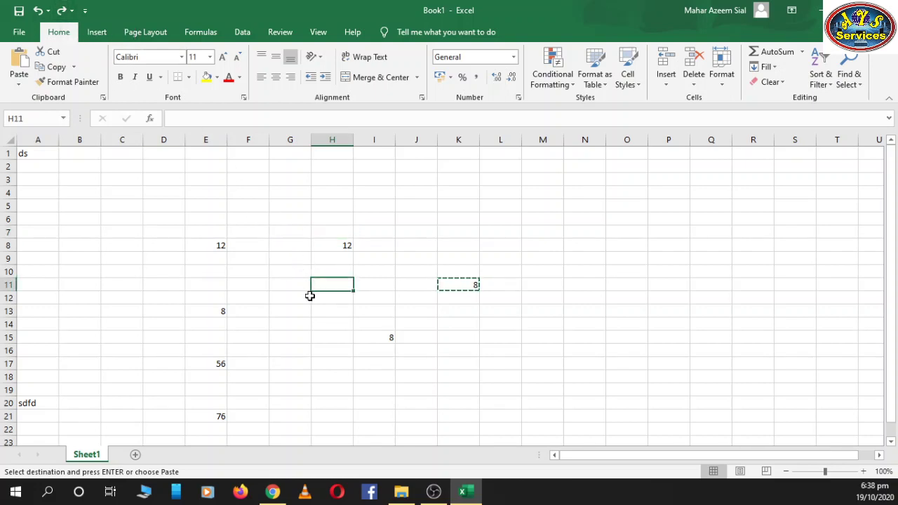
key("Down")
key("Down")
key("Down")
key("Right")
key("ctrl+z")
key("ctrl+z")
key("ctrl+z")
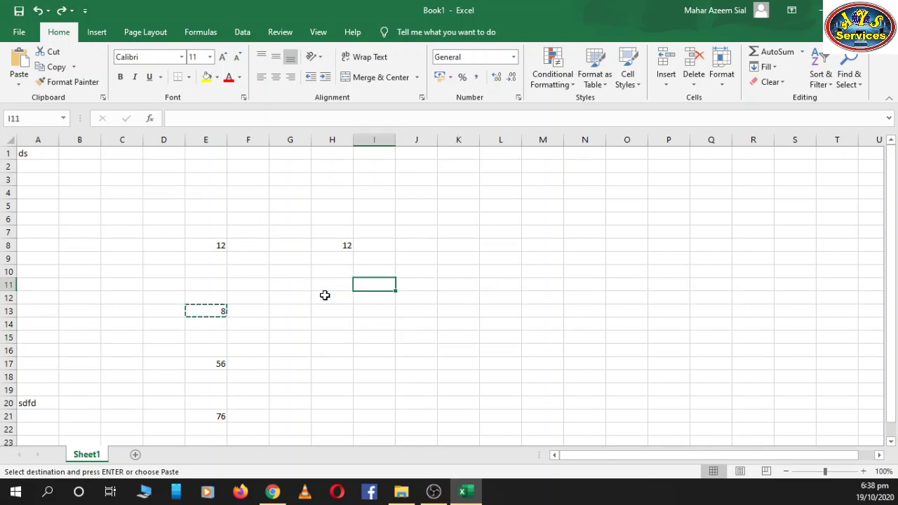
key("ctrl+y")
key("ctrl+y")
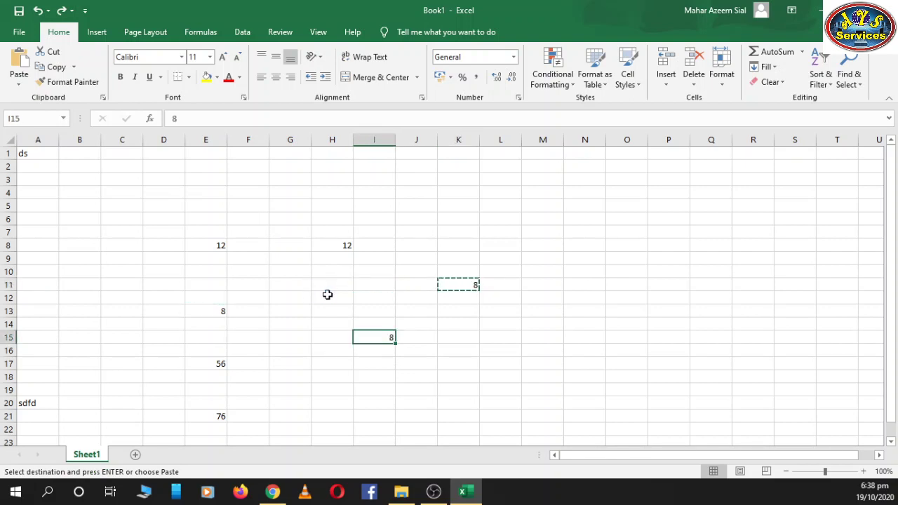
key("ctrl+y")
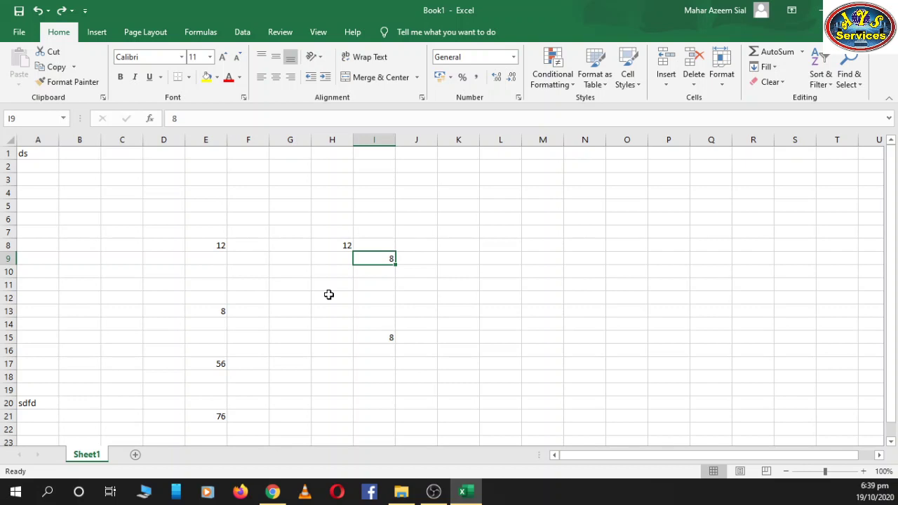
Select rows 1 through 20 by dragging down the row headers
left_click(265, 275)
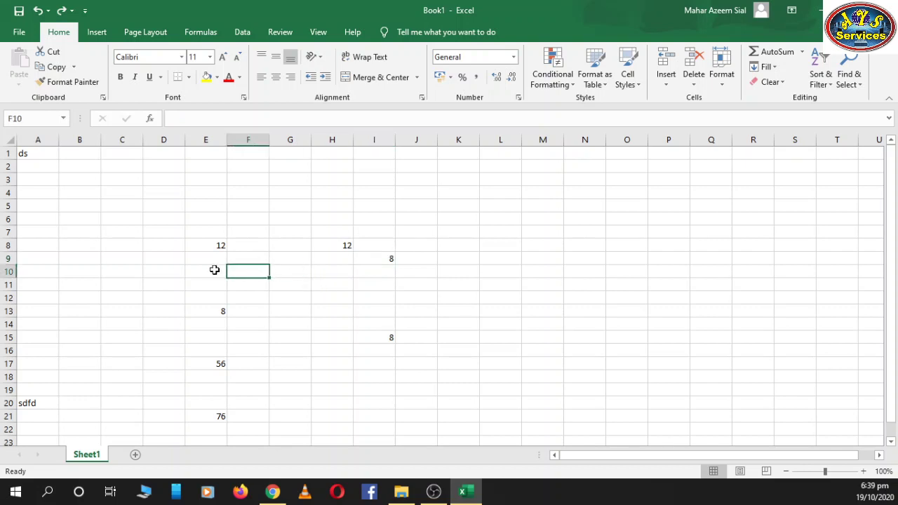
left_click(111, 250)
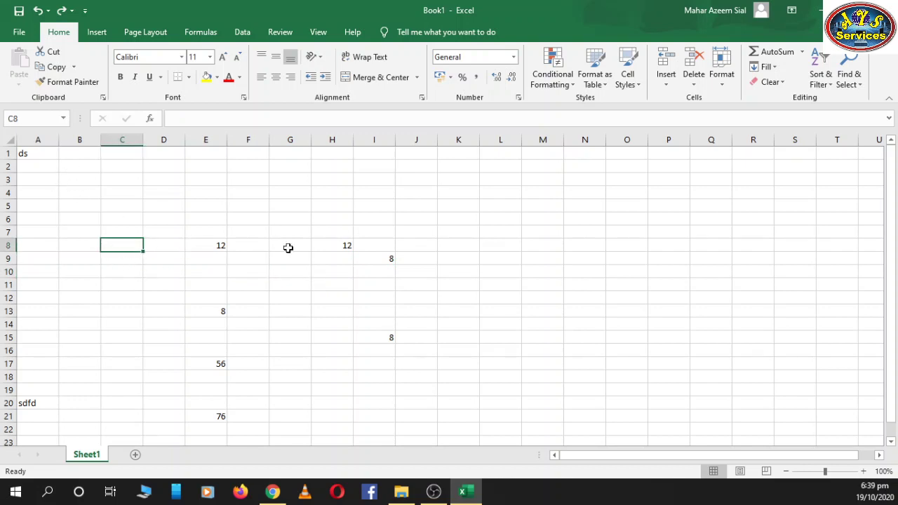
left_click_drag(8, 153, 3, 431)
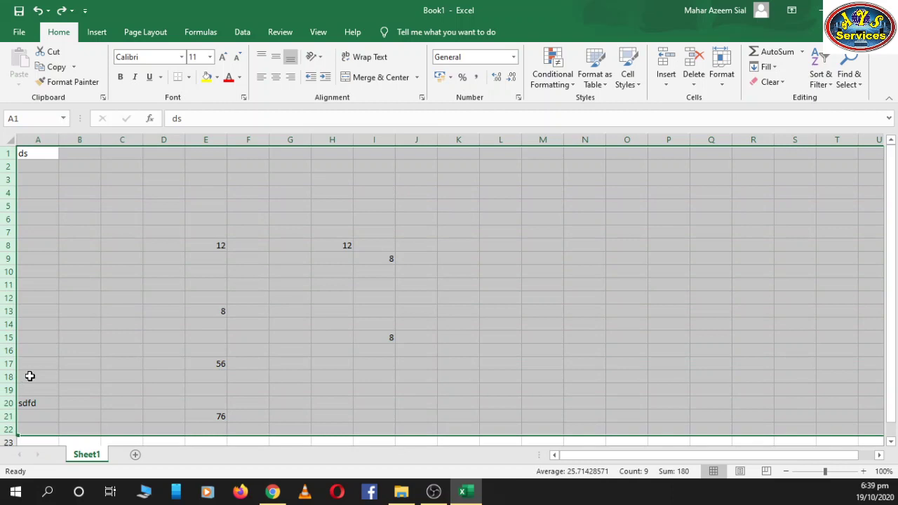
left_click(78, 303)
Select columns A through J, then select the entire worksheet with Ctrl+A
left_click_drag(38, 139, 464, 139)
left_click(459, 284)
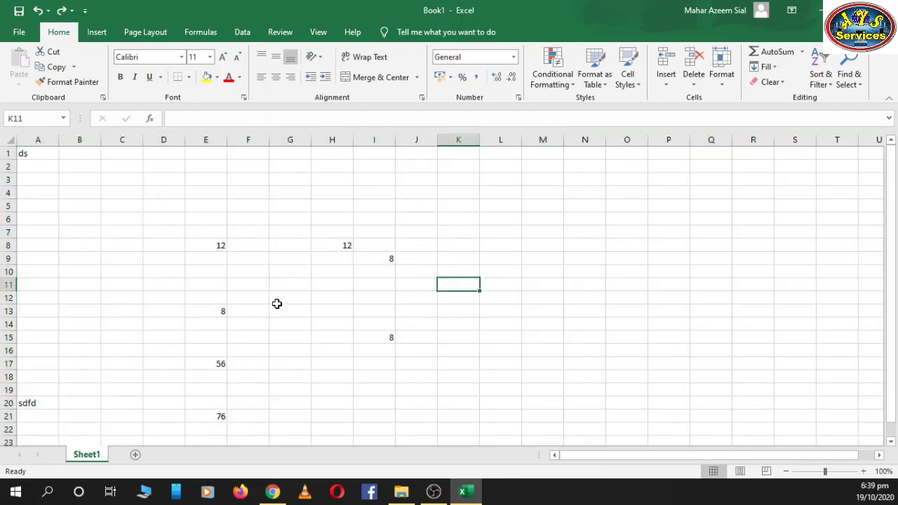
key("ctrl+a")
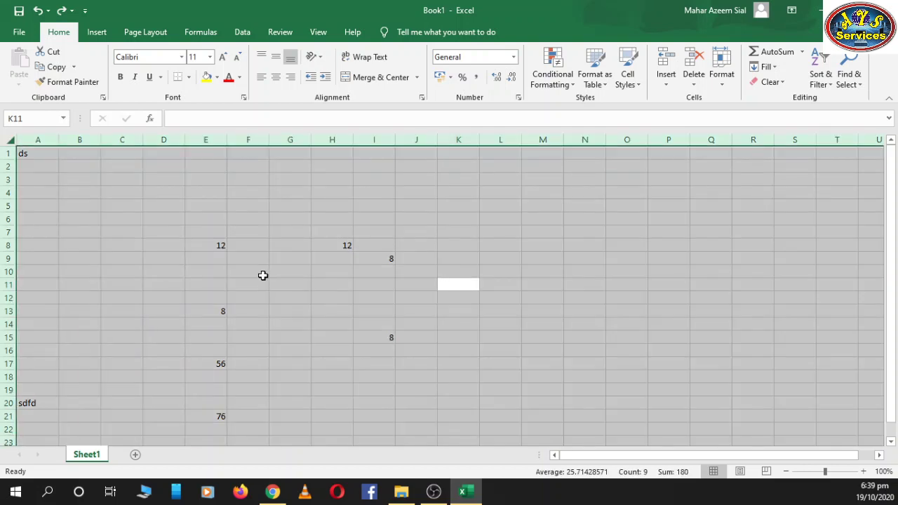
left_click(137, 248)
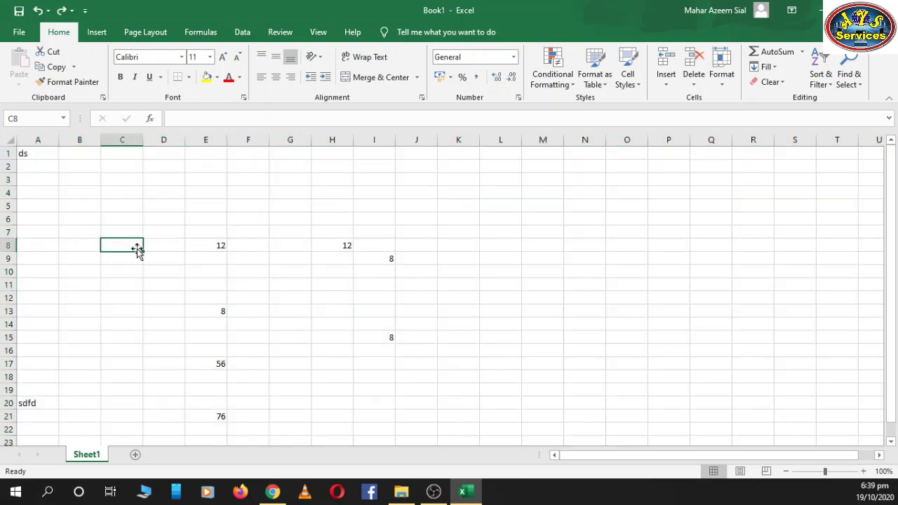
key("ctrl+a")
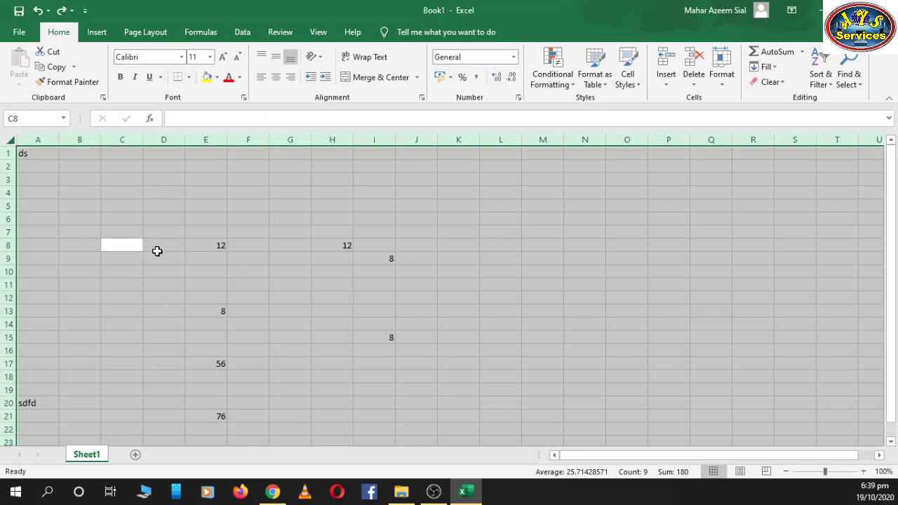
left_click(293, 245)
left_click(421, 245)
left_click(449, 244)
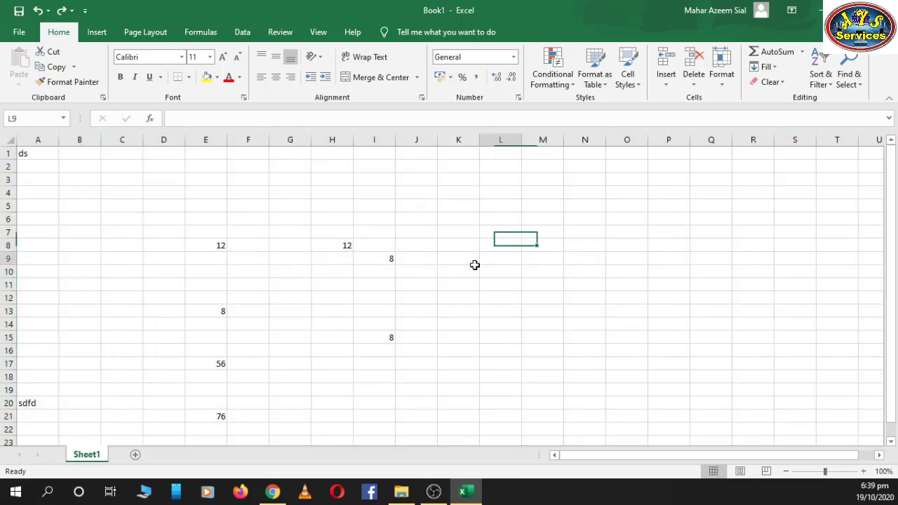
left_click(339, 261)
left_click(459, 232)
key("Right")
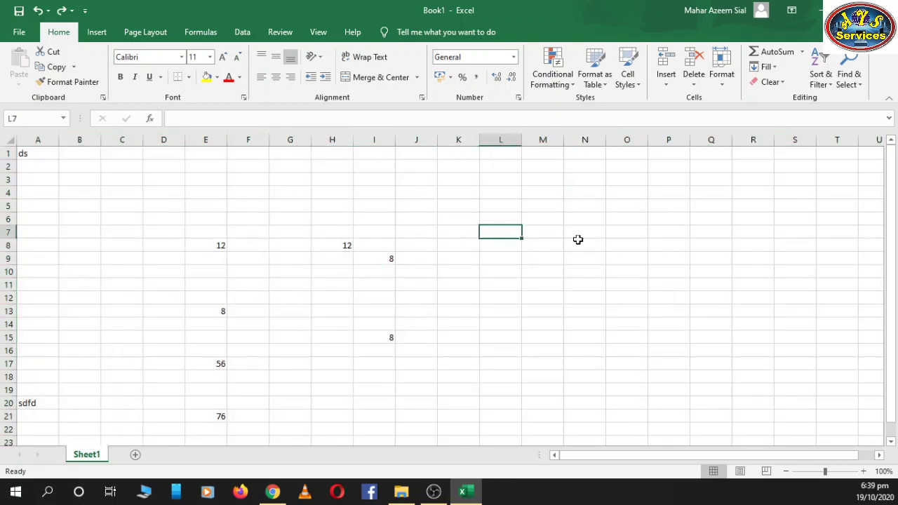
key("Left")
key("Left")
key("Right")
key("Right")
key("shift+Left")
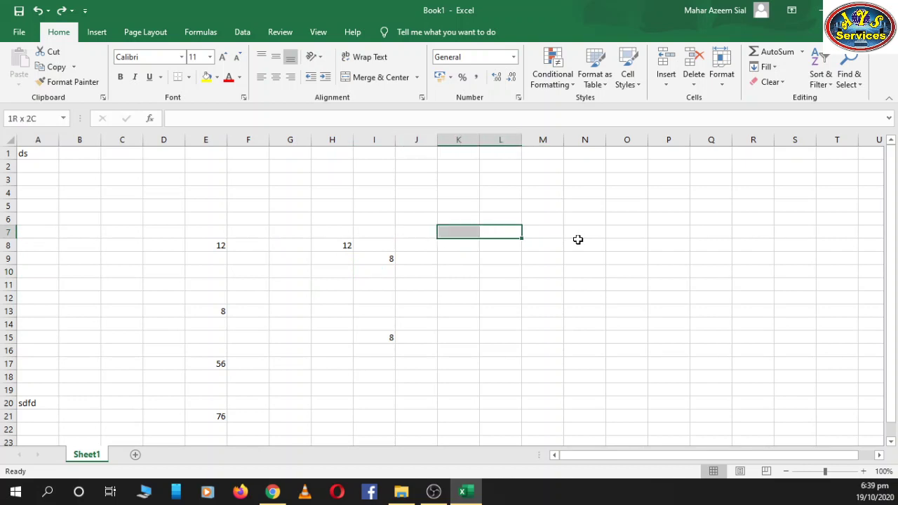
key("shift+Left")
key("shift+Left")
key("shift+Left")
key("shift+Left")
key("shift+Left")
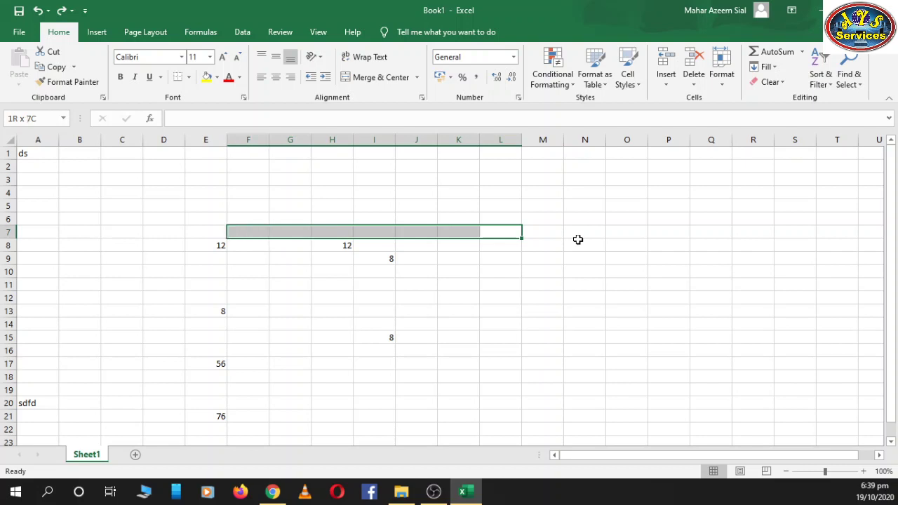
key("shift+Left")
key("shift+Down")
key("shift+Down")
key("shift+Down")
key("shift+Down")
key("shift+Down")
key("shift+Down")
key("shift+Down")
key("shift+Down")
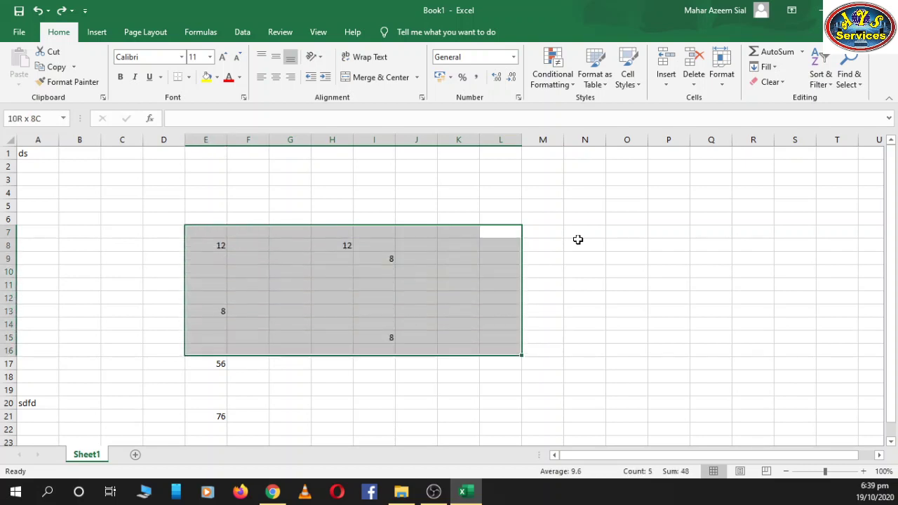
key("shift+Down")
key("shift+Down")
key("shift+Down")
key("shift+Down")
key("shift+Right")
key("shift+Right")
key("shift+Right")
key("shift+Right")
key("shift+Right")
key("shift+Right")
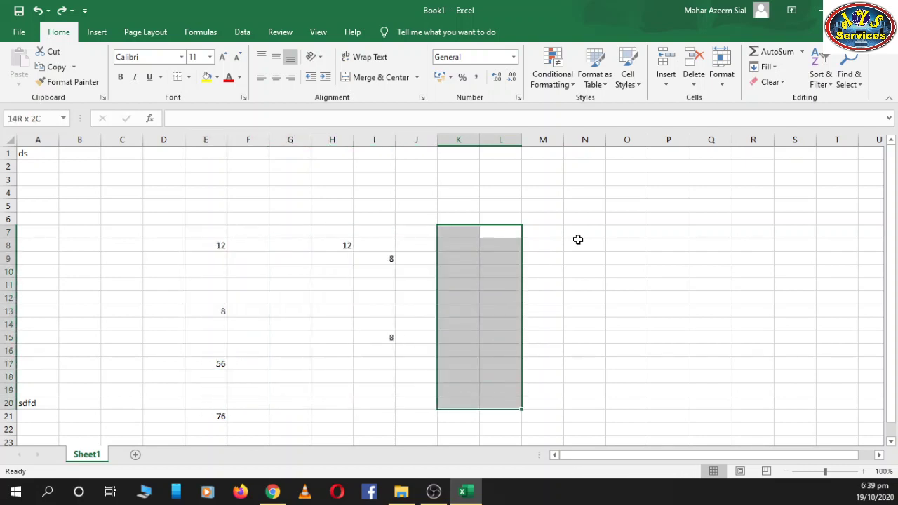
key("shift+Right")
key("shift+Left")
key("shift+Left")
key("shift+Left")
key("shift+Left")
key("shift+Left")
key("shift+Left")
key("shift+Left")
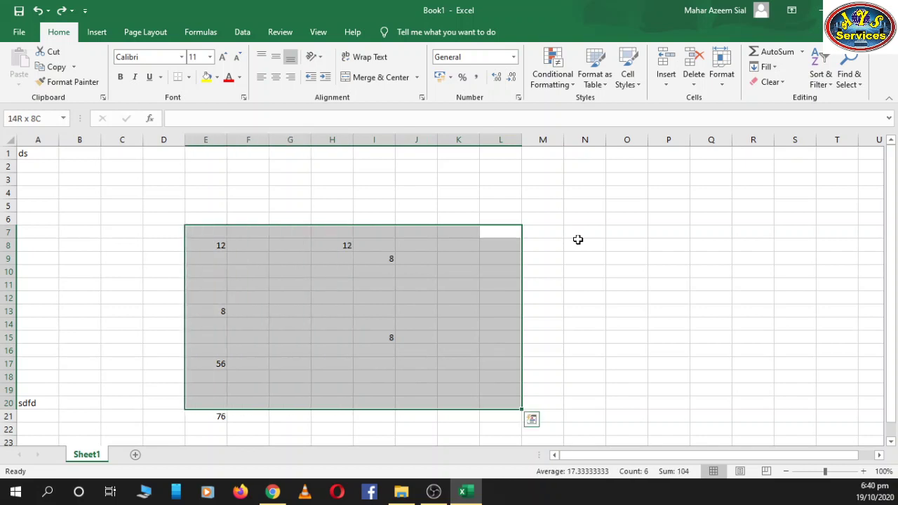
key("shift+Up")
key("shift+Up")
key("shift+Up")
key("shift+Up")
key("shift+Up")
key("shift+Up")
key("shift+Up")
key("shift+Up")
key("shift+Up")
key("shift+Up")
key("shift+Up")
key("shift+Up")
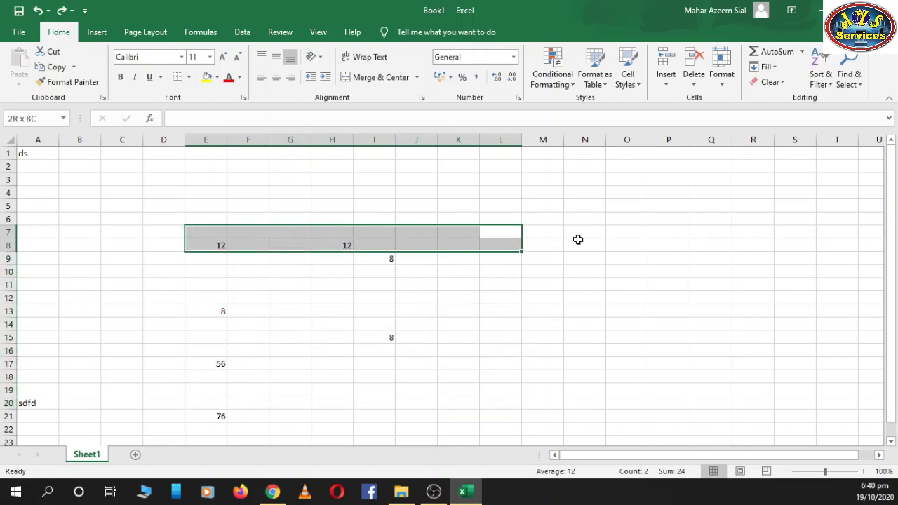
key("shift+Up")
key("shift+Up")
key("shift+Up")
key("shift+Up")
key("shift+Up")
key("shift+Up")
key("shift+Right")
key("shift+Right")
key("shift+Right")
key("shift+Right")
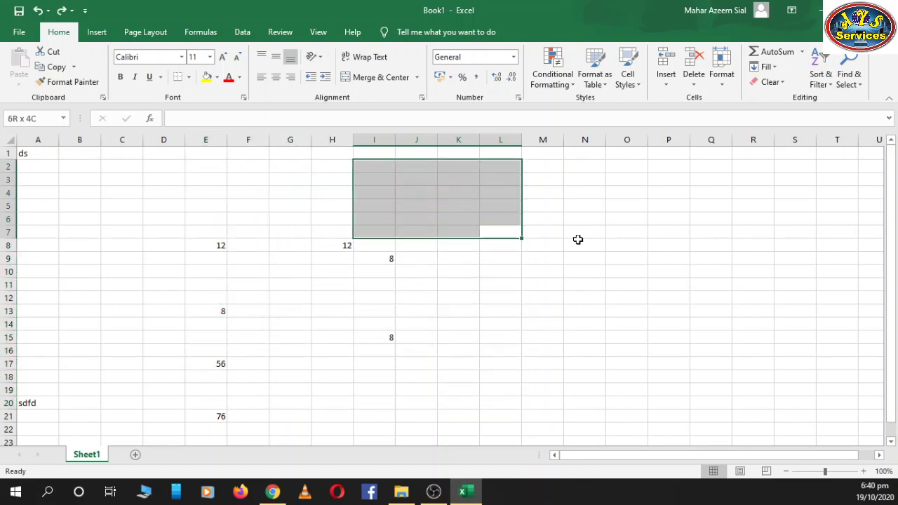
key("shift+Right")
key("shift+Right")
key("shift+Right")
key("shift+Right")
key("shift+Right")
key("shift+Right")
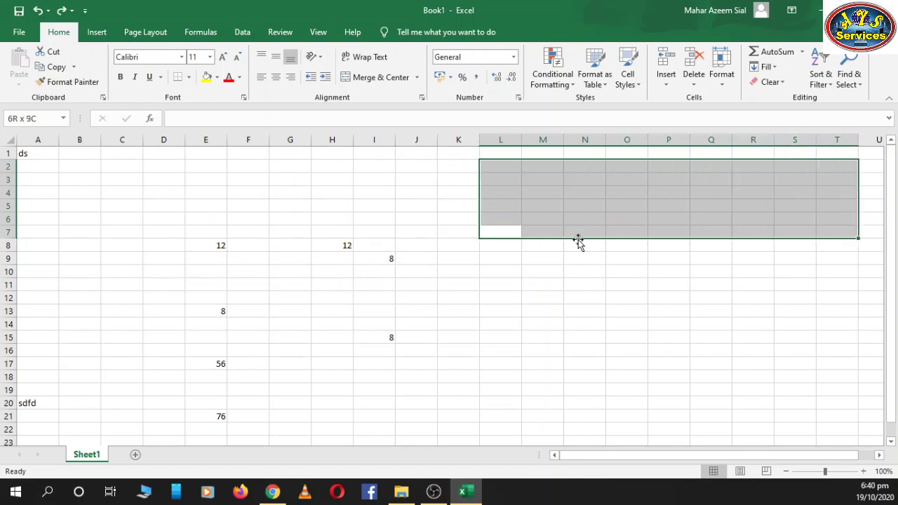
key("shift+Right")
key("shift+Down")
key("shift+Down")
key("shift+Down")
key("shift+Down")
key("shift+Down")
key("shift+Down")
key("shift+Down")
key("shift+Down")
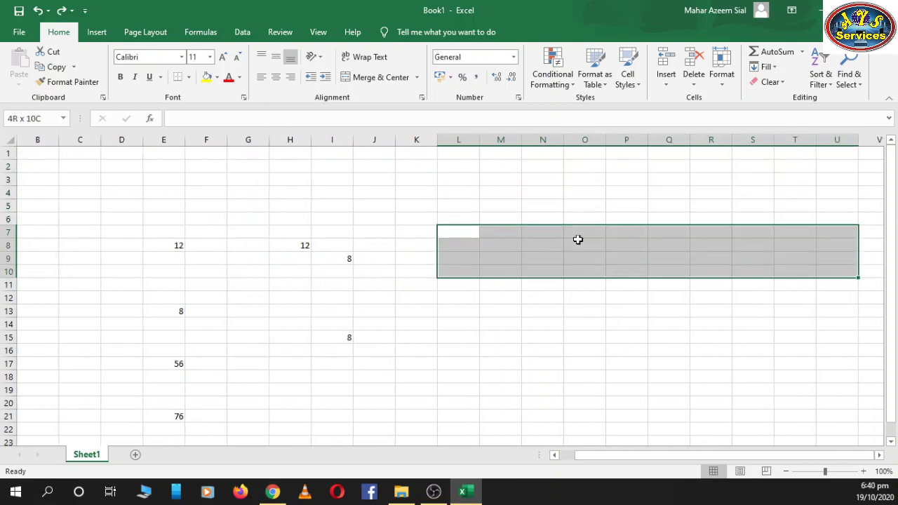
key("shift+Down")
key("shift+Down")
key("shift+Down")
key("shift+Down")
key("shift+Left")
key("shift+Left")
key("shift+Left")
key("shift+Left")
key("shift+Left")
key("shift+Left")
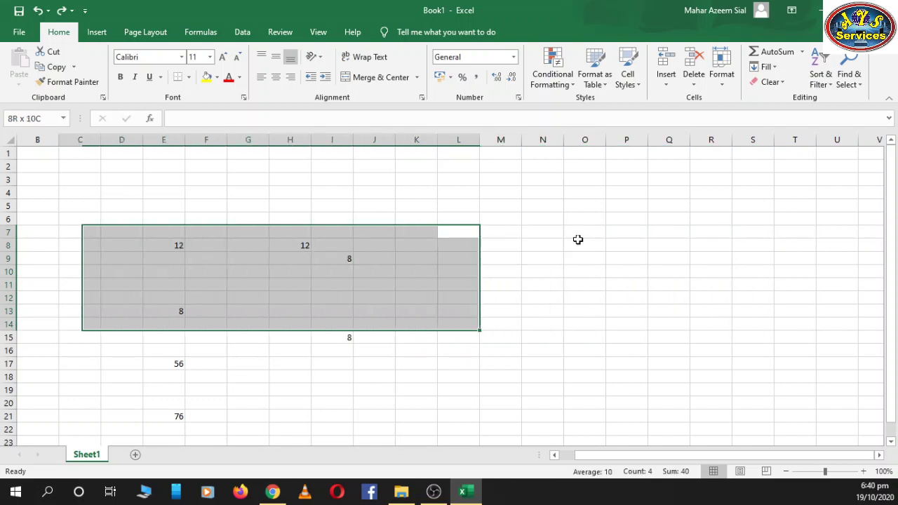
key("shift+Left")
key("shift+Left")
key("Right")
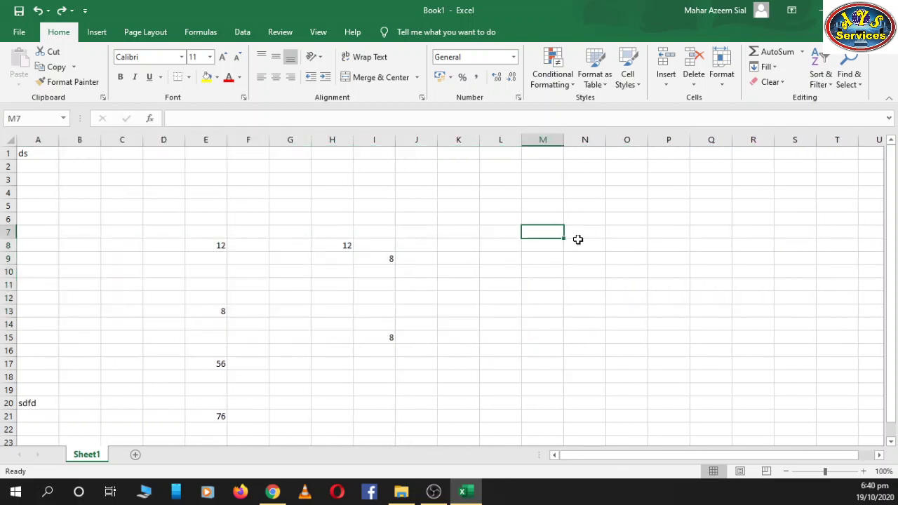
Bold the text sdfd in cell A20, undo it, and zoom in on the sheet
left_click(251, 219)
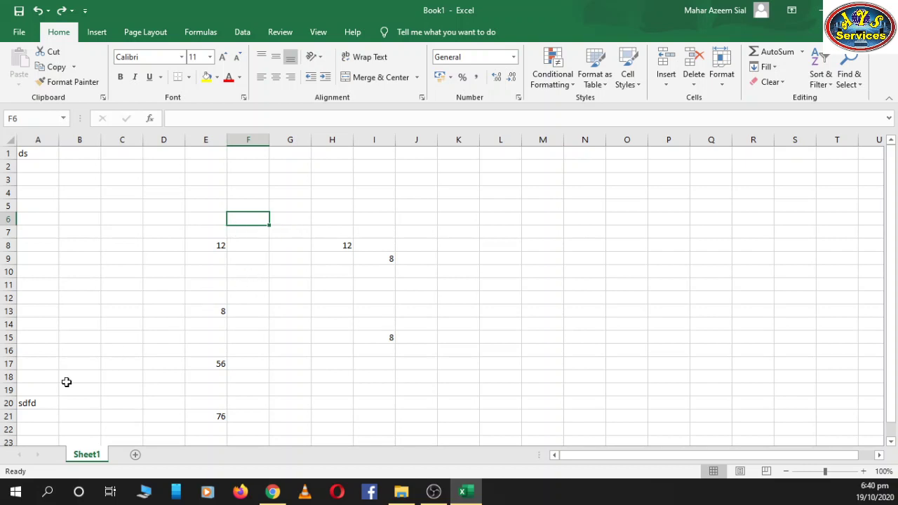
left_click(44, 402)
key("ctrl+b")
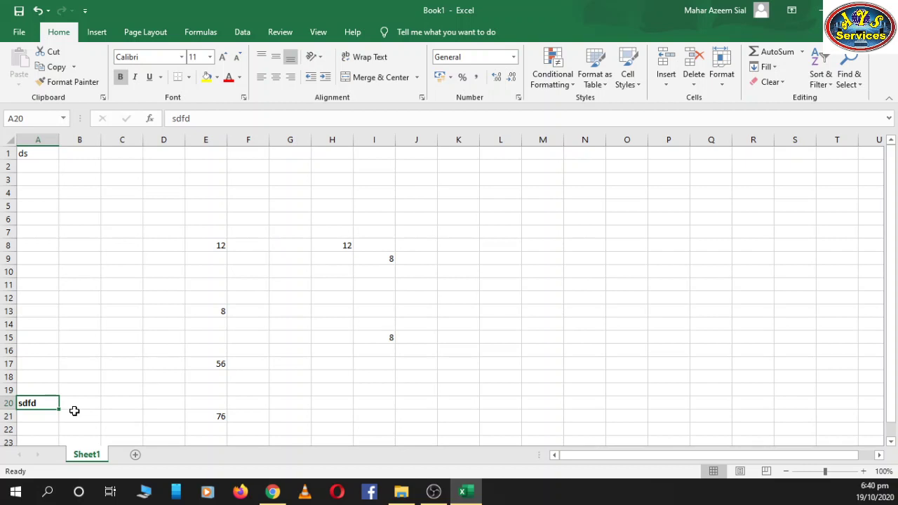
key("ctrl+z")
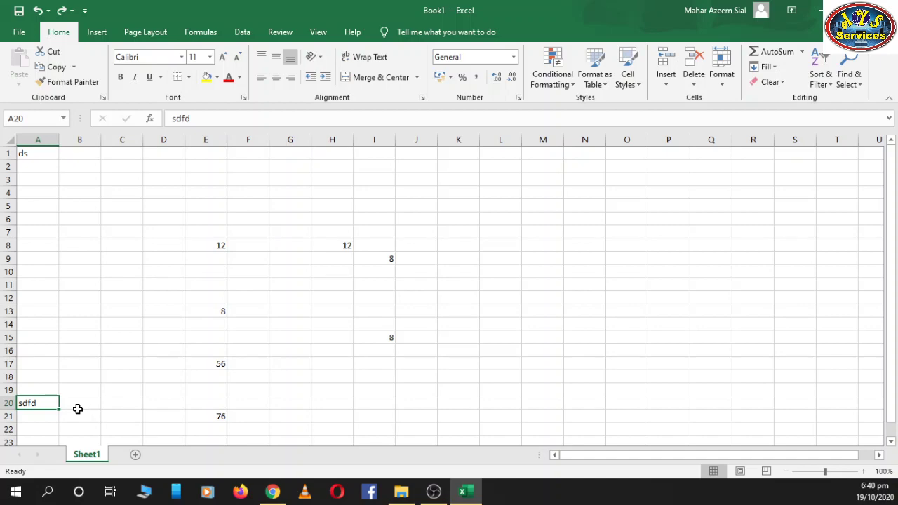
scroll(105, 394, "up", 1, "ctrl")
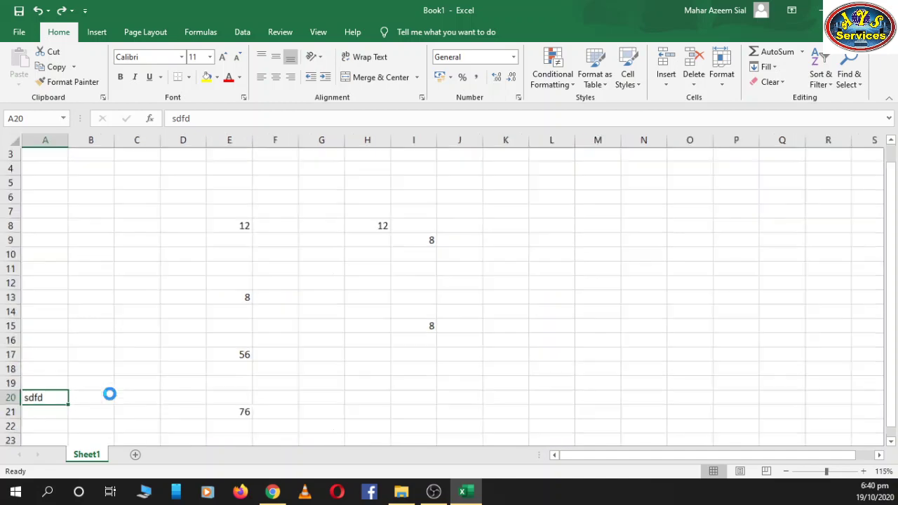
scroll(109, 394, "up", 1, "ctrl")
scroll(110, 395, "up", 1, "ctrl")
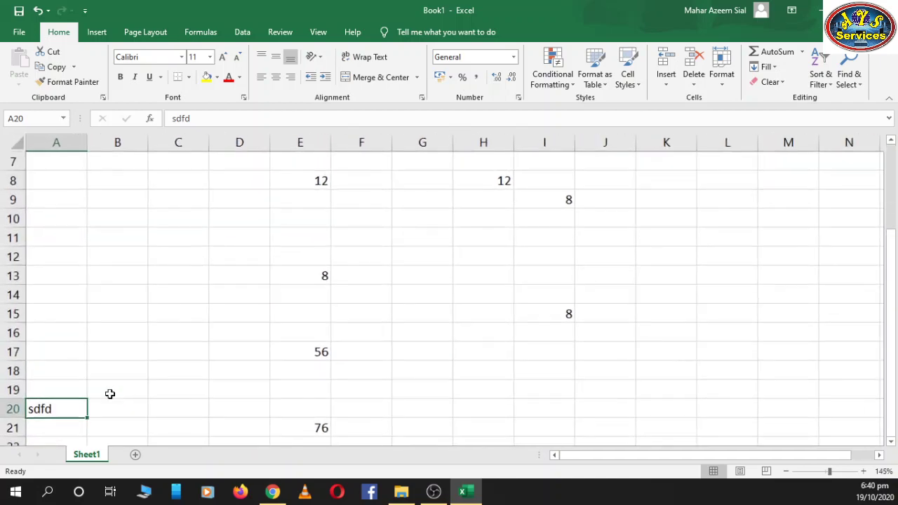
scroll(110, 394, "up", 1, "ctrl")
scroll(110, 394, "up", 1, "ctrl")
scroll(119, 379, "down", 1)
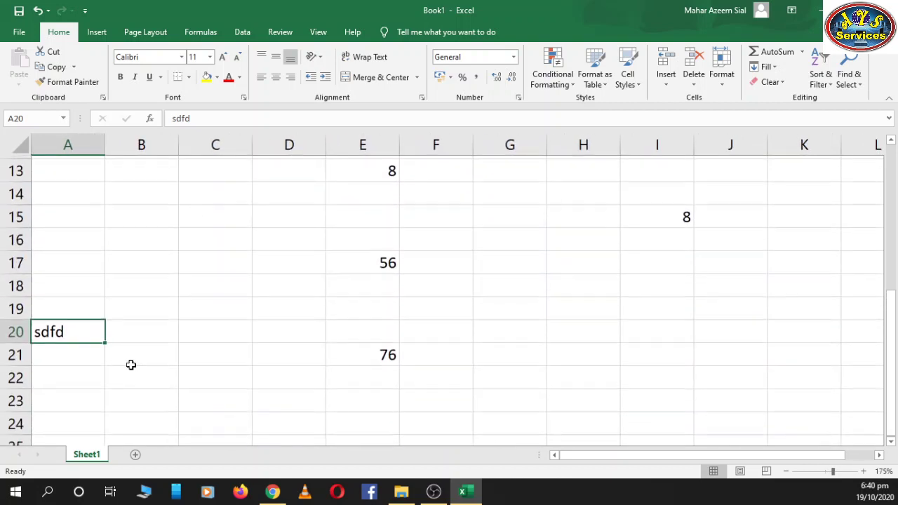
Make sdfd in A20 bold again, then create a new blank workbook, Book2
left_click(94, 349)
left_click(82, 328)
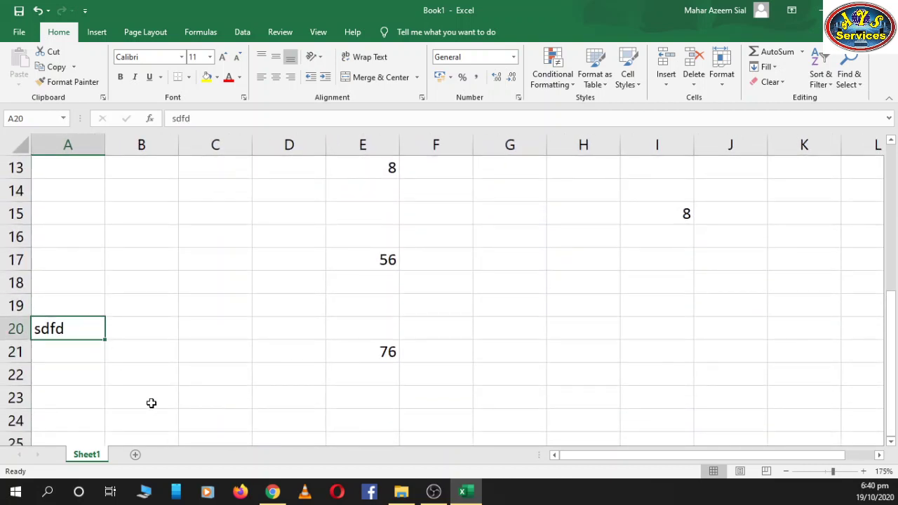
key("ctrl+b")
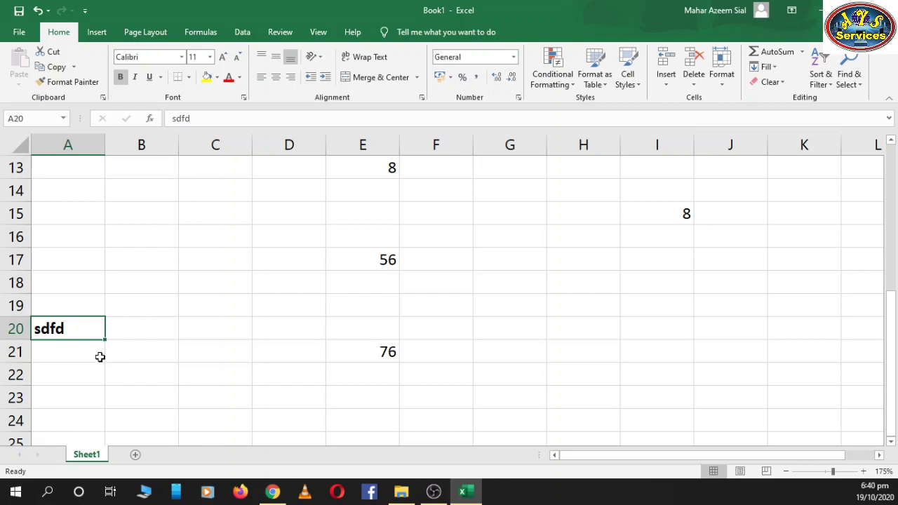
left_click(122, 79)
left_click(120, 77)
left_click(120, 77)
left_click(142, 350)
left_click(83, 333)
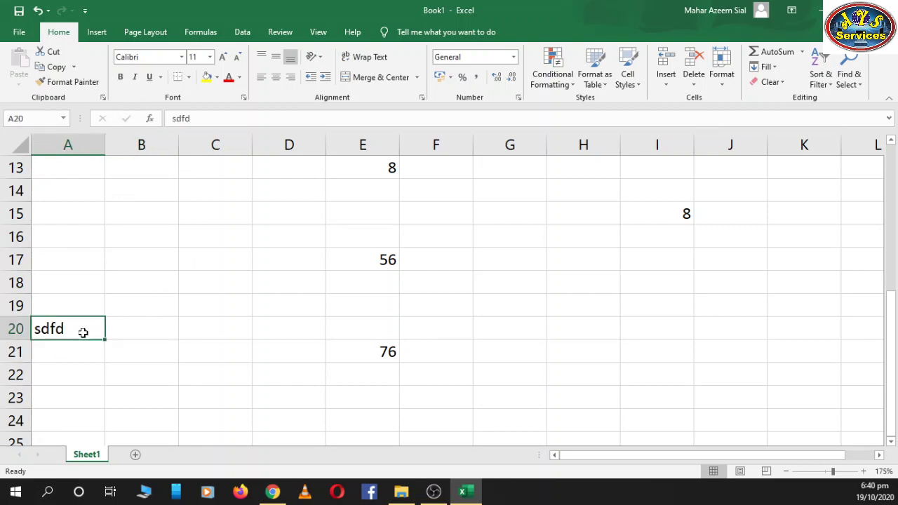
key("ctrl+b")
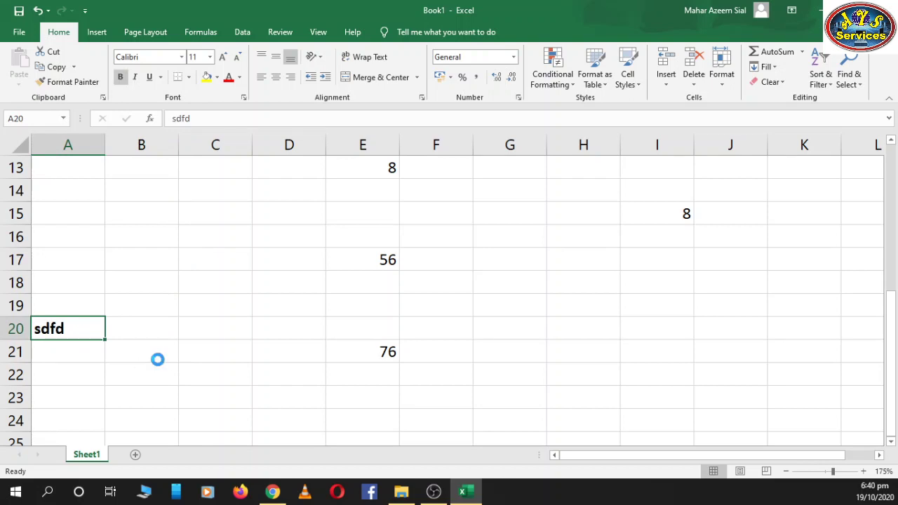
key("ctrl+n")
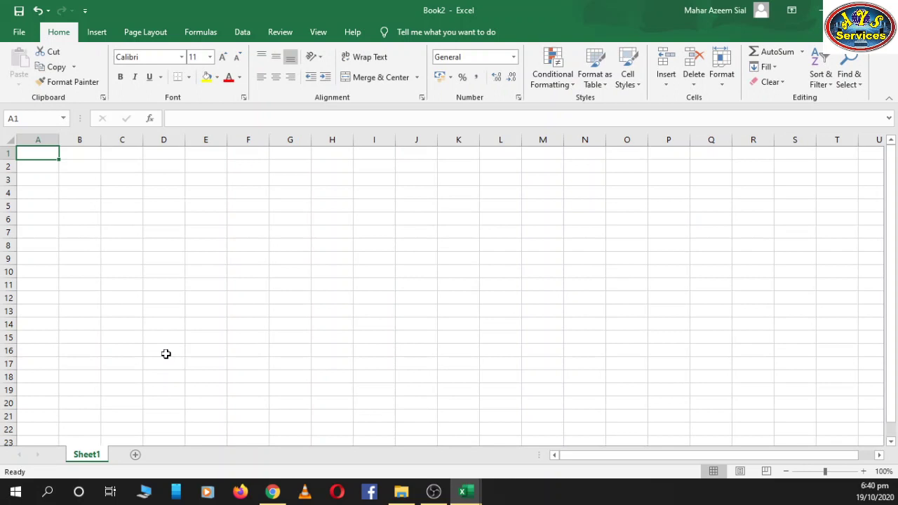
mouse_move(463, 492)
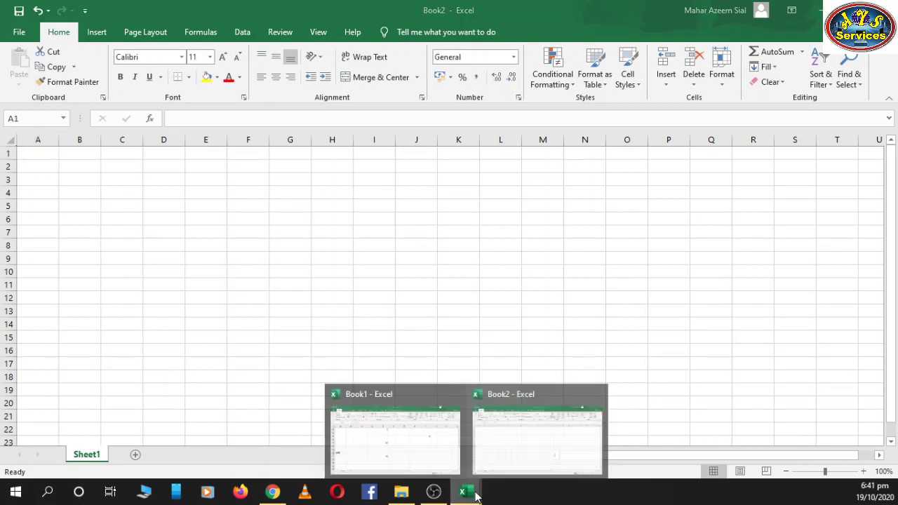
Return to the Book1 workbook and select cell B21
left_click(449, 449)
left_click(144, 351)
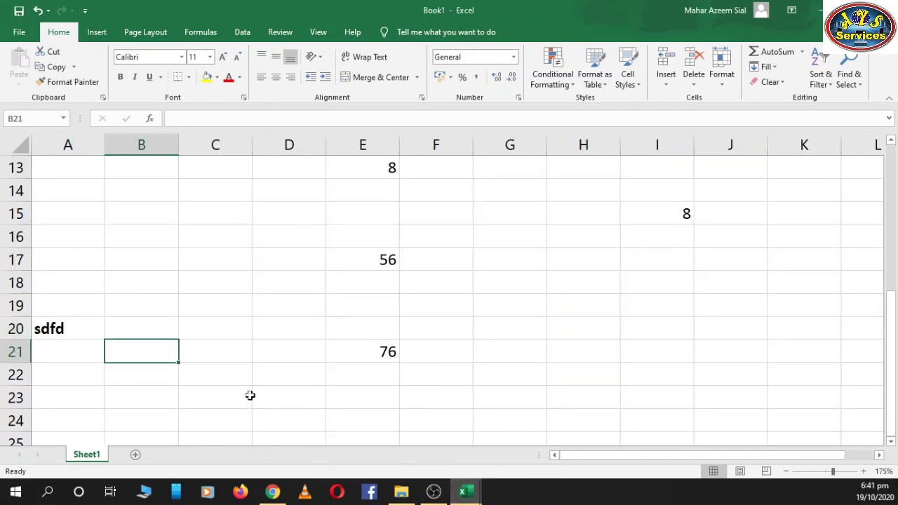
scroll(245, 389, "down", 5)
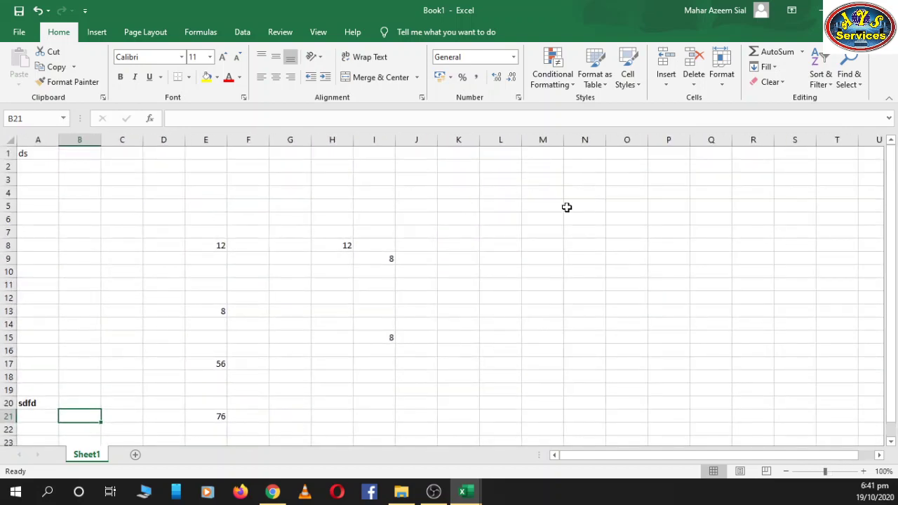
Bring Book2 forward, restore, move and maximize its window, then switch back to Book1
left_click(471, 491)
left_click(487, 435)
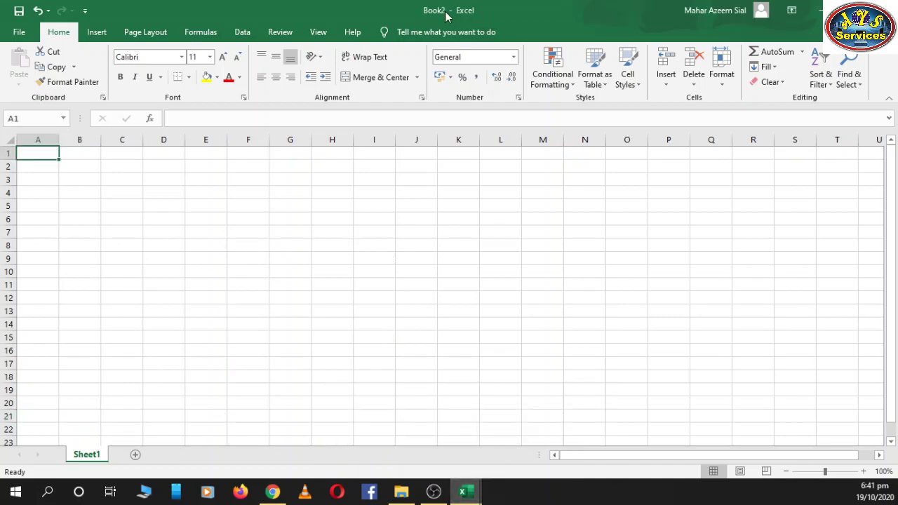
left_click_drag(444, 15, 423, 14)
mouse_move(524, 15)
left_mouse_down()
mouse_move(798, 35)
mouse_move(807, 27)
left_mouse_up()
double_click(602, 31)
key("alt+Tab")
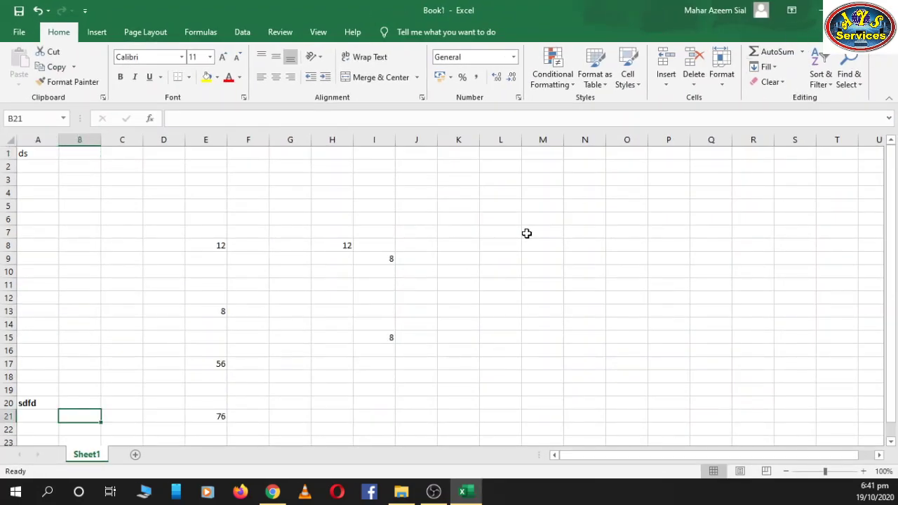
left_click(344, 326)
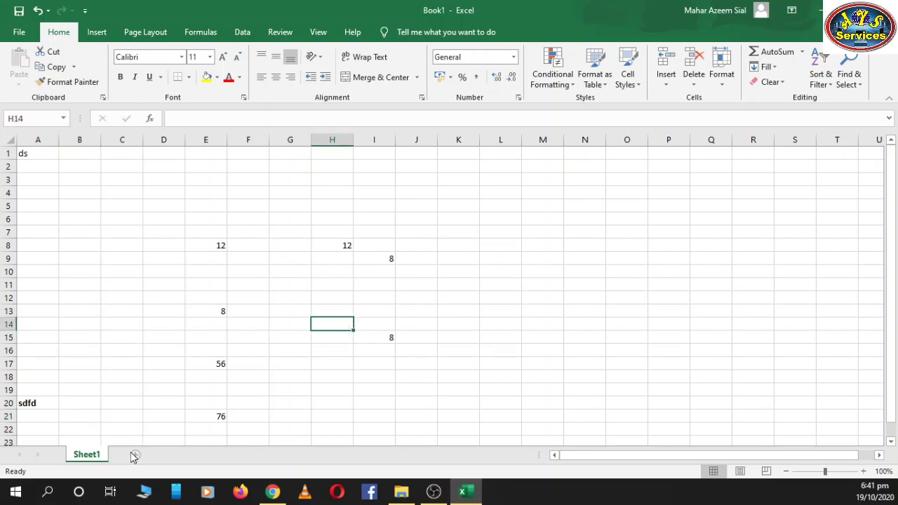
Add two new worksheets, Sheet2 and Sheet3
left_click(178, 459)
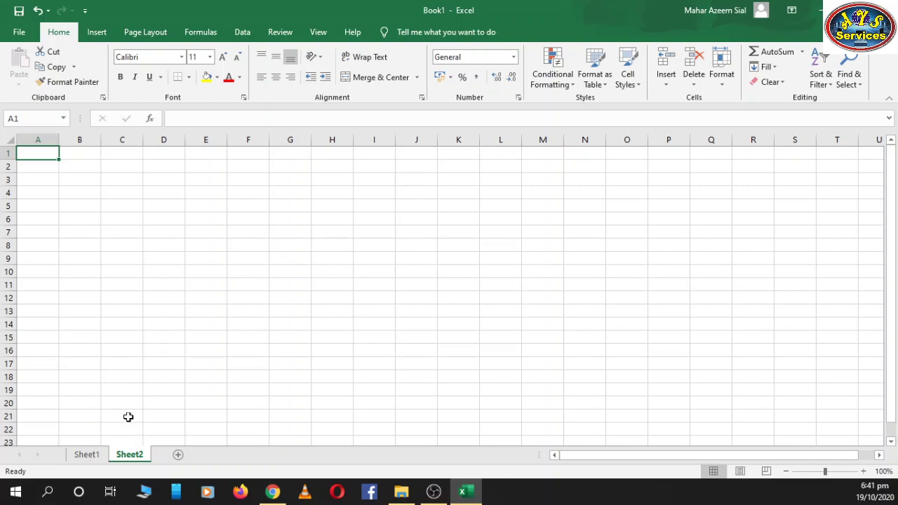
left_click(178, 455)
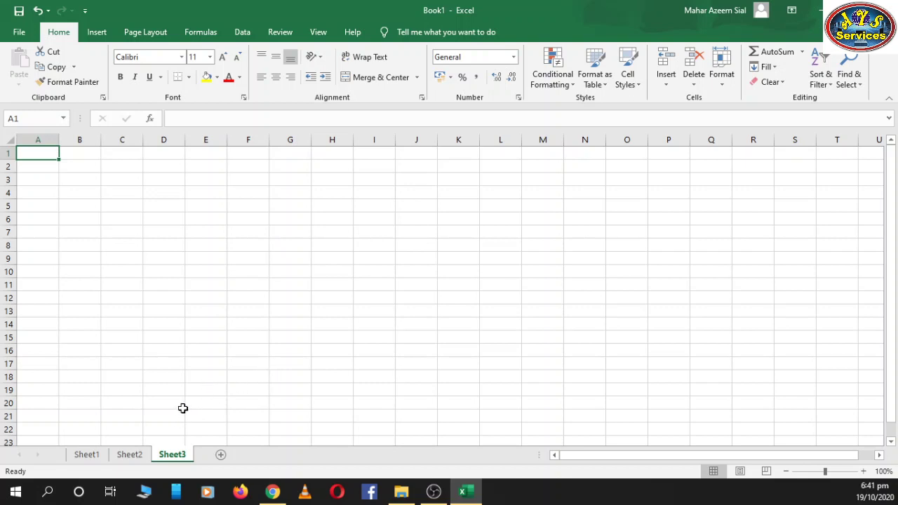
left_click(129, 455)
Flip between Sheet1, Sheet2 and Sheet3, then switch to the Google Sheets spreadsheet in Chrome
left_click(87, 454)
left_click(129, 455)
left_click(172, 455)
left_click(129, 455)
left_click(88, 456)
left_click(273, 491)
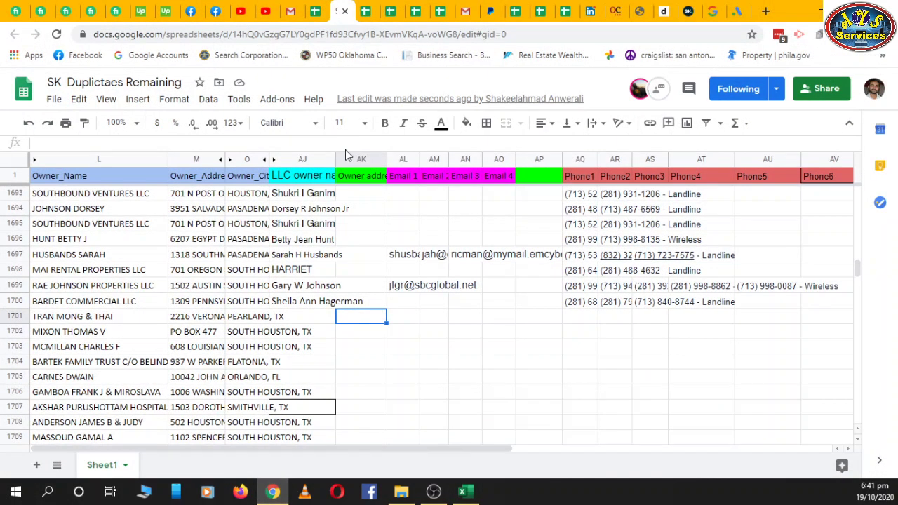
Browse the spreadsheet, Gmail, OpenCorporates, Facebook and YouTube Studio tabs, then return to Excel
left_click(366, 11)
left_click(390, 11)
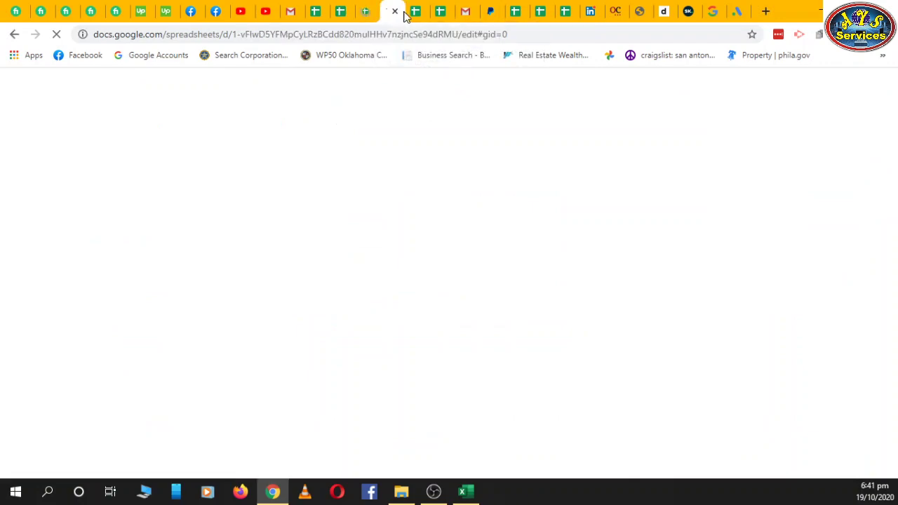
left_click(416, 11)
left_click(467, 14)
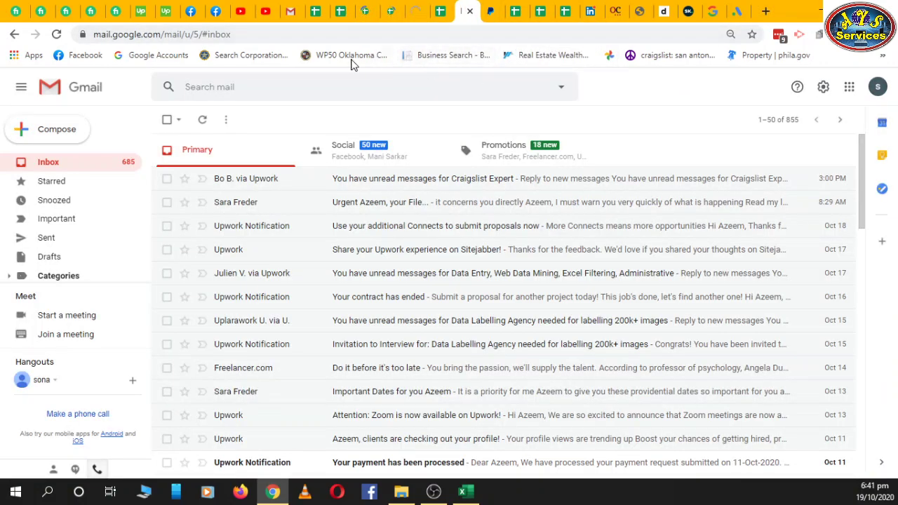
left_click(615, 11)
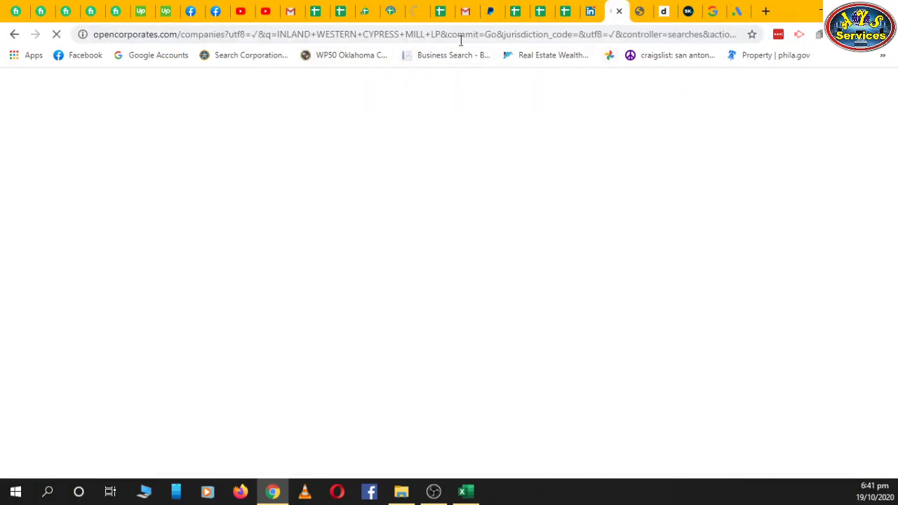
left_click(216, 11)
left_click(265, 11)
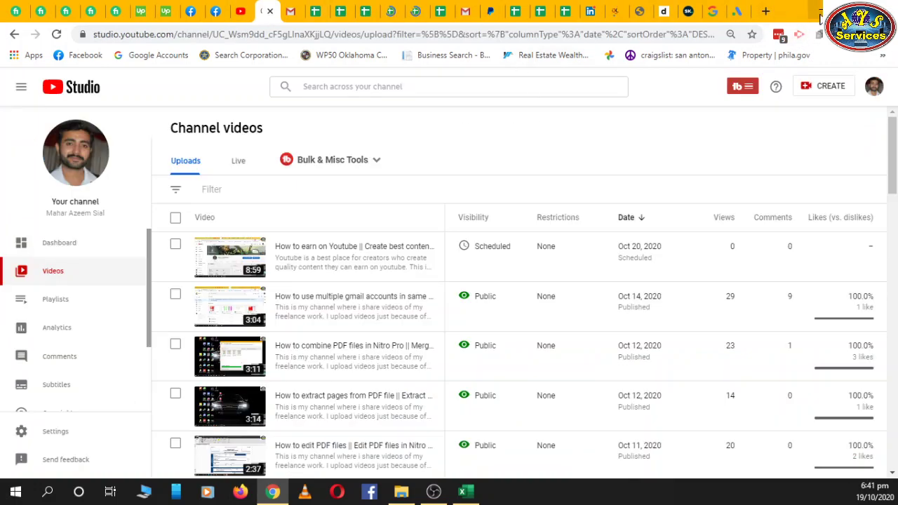
key("alt+Tab")
left_click(129, 455)
Flip through the existing sheets and add Sheet4, Sheet5 and Sheet6
key("ctrl+Page_Down")
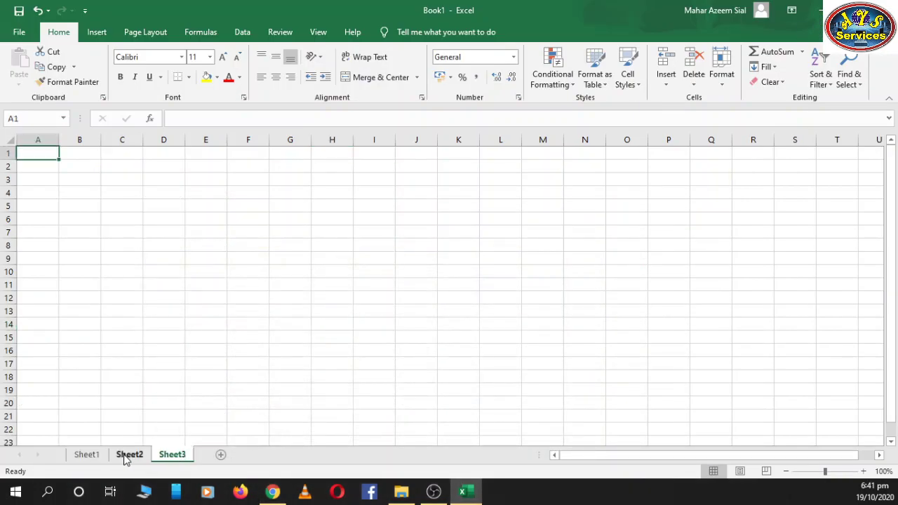
left_click(87, 454)
left_click(130, 454)
left_click(172, 454)
left_click(221, 454)
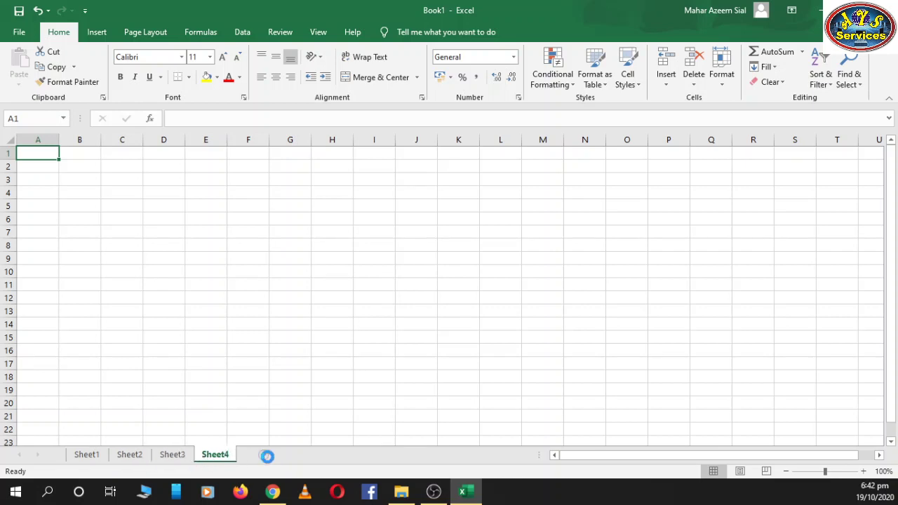
left_click(266, 456)
left_click(305, 454)
Rename the Sheet1 tab to 'skip tracing'
left_click(98, 457)
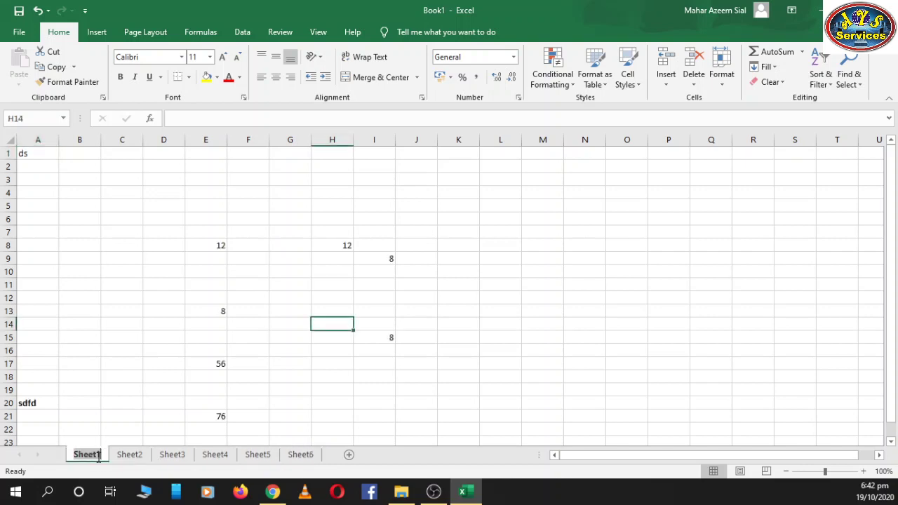
left_click_drag(98, 456, 118, 457)
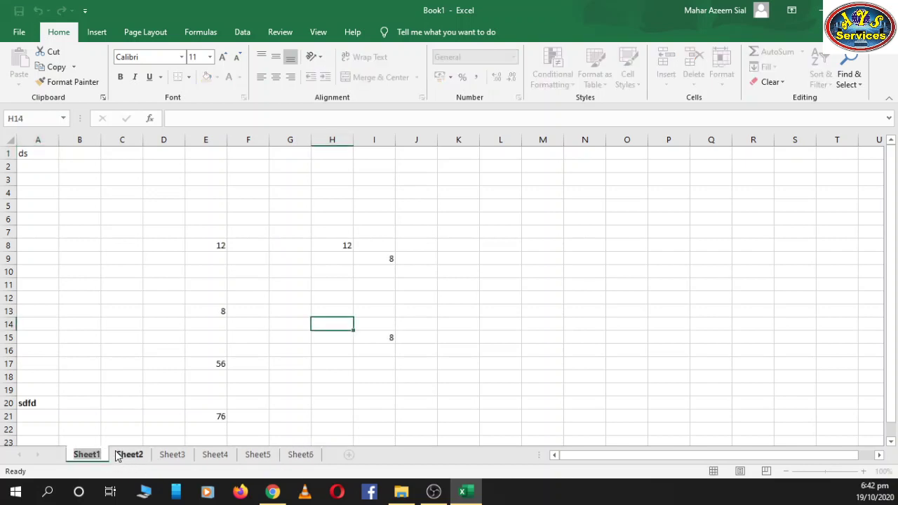
type("ski")
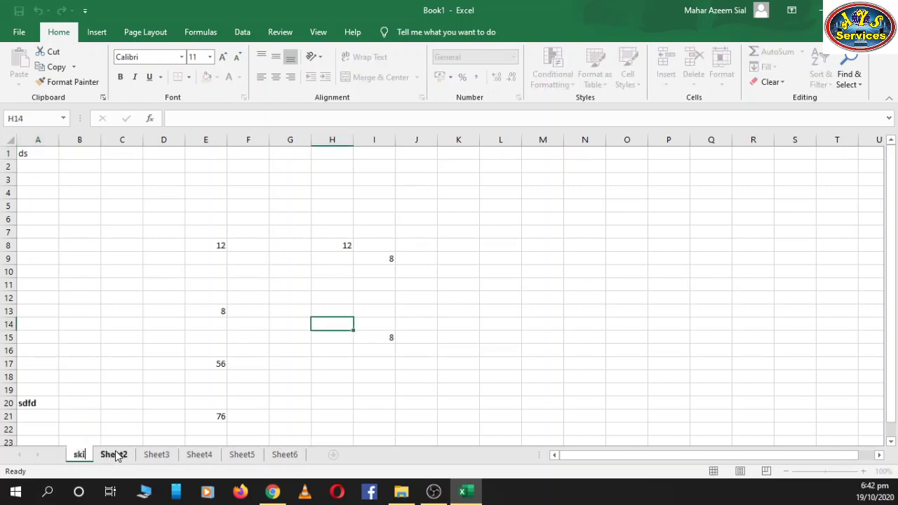
type("p tracin")
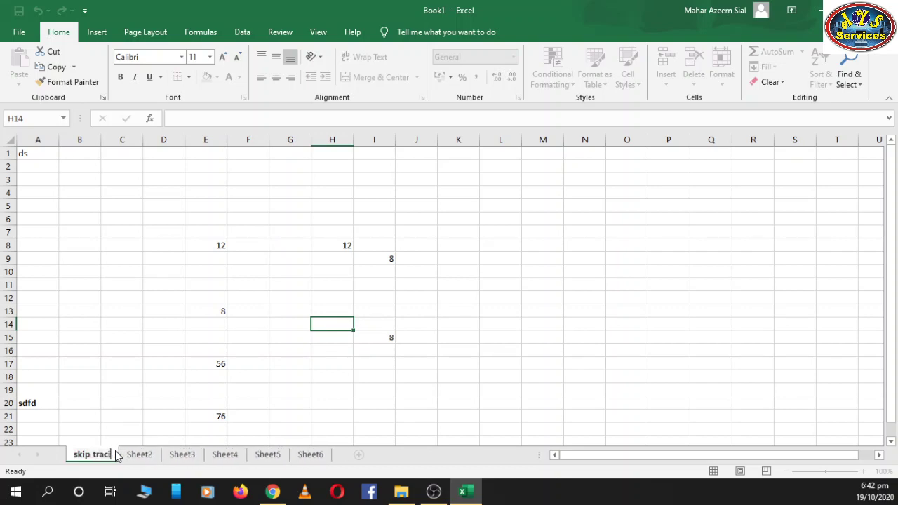
type("g")
key("Return")
Rename the Sheet2 tab to 'llc skip'
left_click(149, 454)
right_click(150, 454)
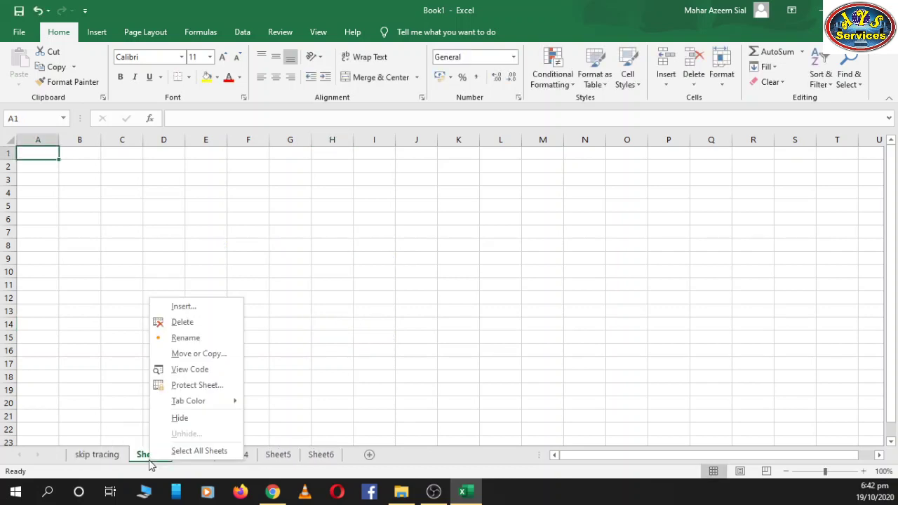
left_click(169, 342)
type("llc")
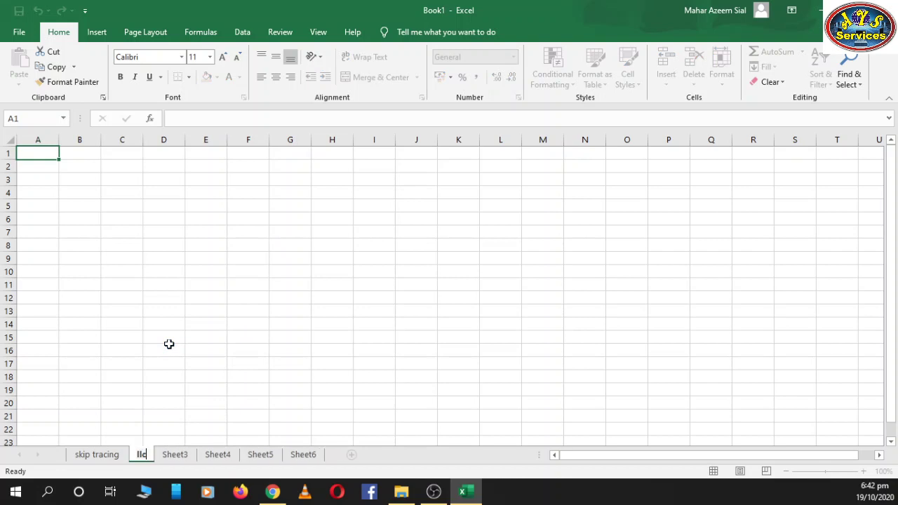
type(" skip")
key("Return")
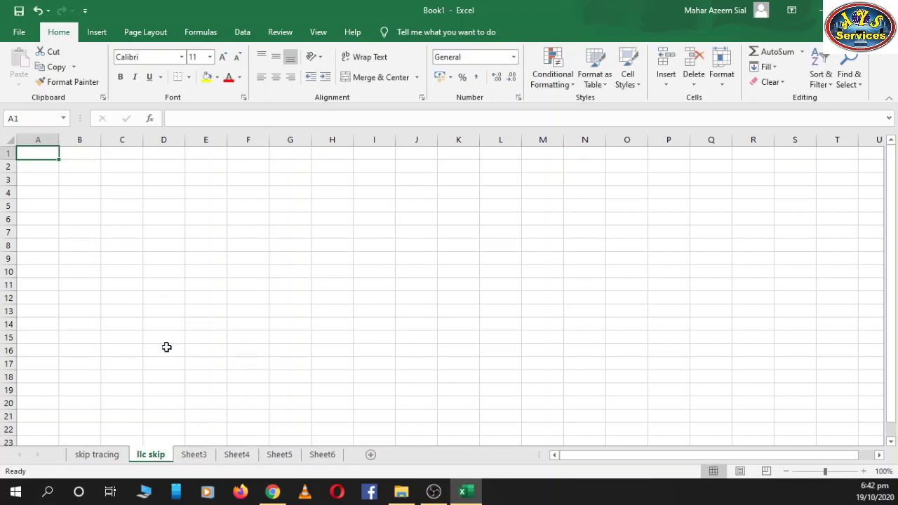
Rename the Sheet3 tab to 'dssad', dismissing the invalid empty-name warnings along the way
right_click(200, 460)
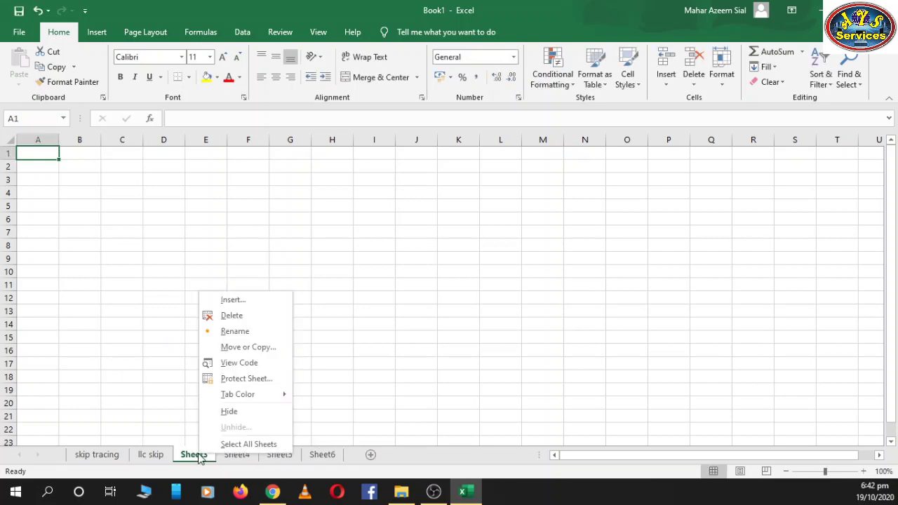
left_click(234, 332)
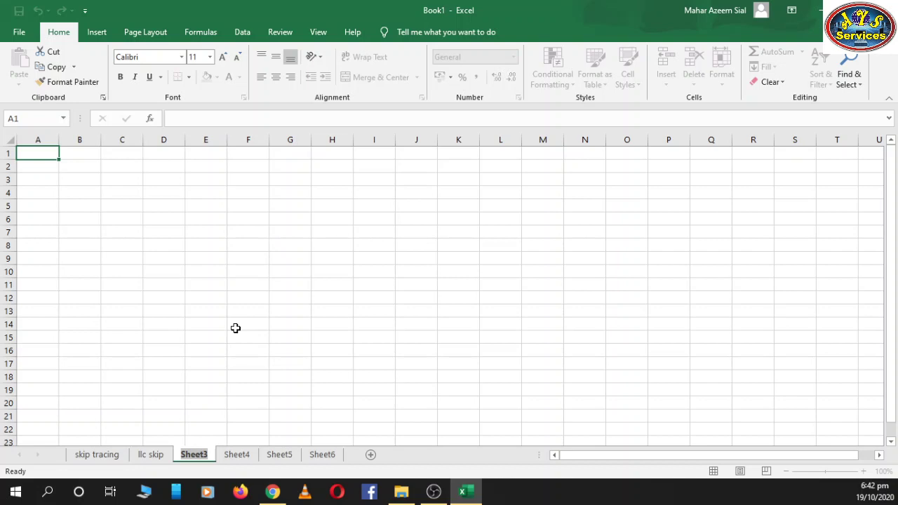
type("bussine")
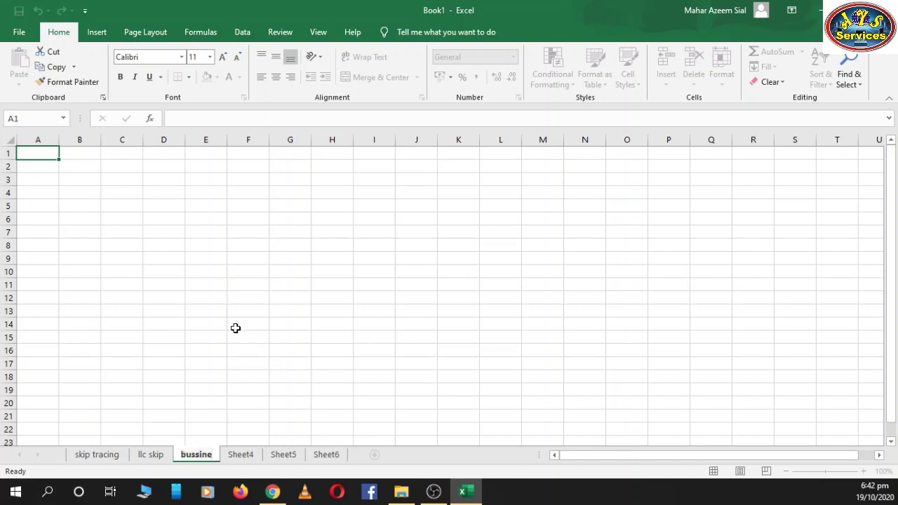
key("BackSpace")
key("BackSpace")
key("BackSpace")
key("BackSpace")
key("BackSpace")
key("BackSpace")
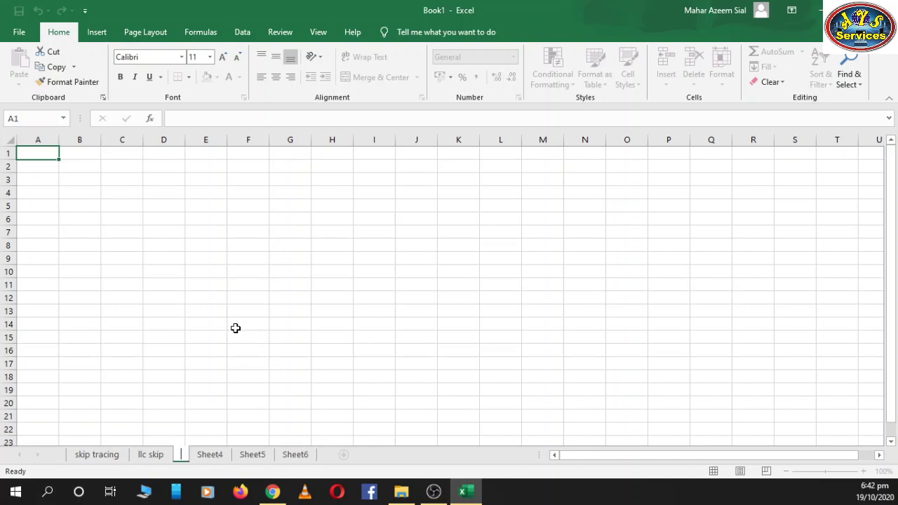
key("Return")
left_click(443, 299)
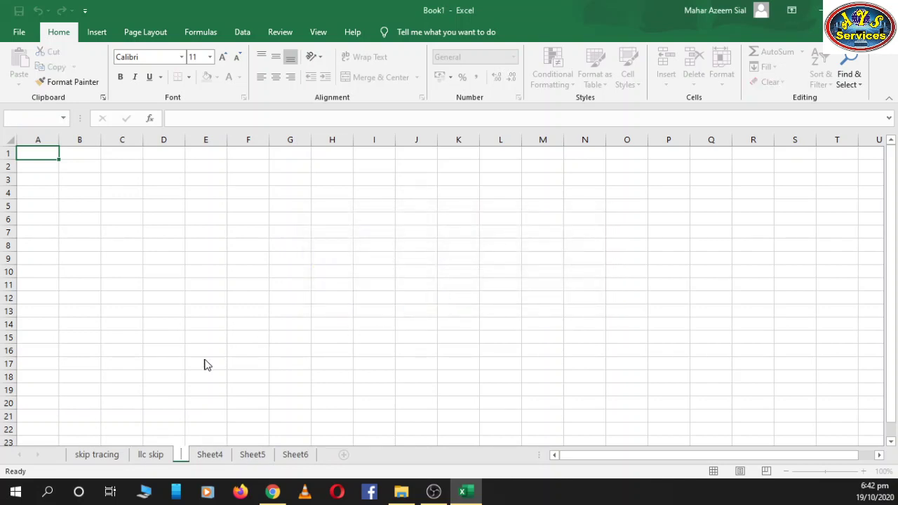
key("Return")
left_click(440, 299)
type("dssad")
key("Return")
Look through the newly added sheets
left_click_drag(248, 416, 248, 429)
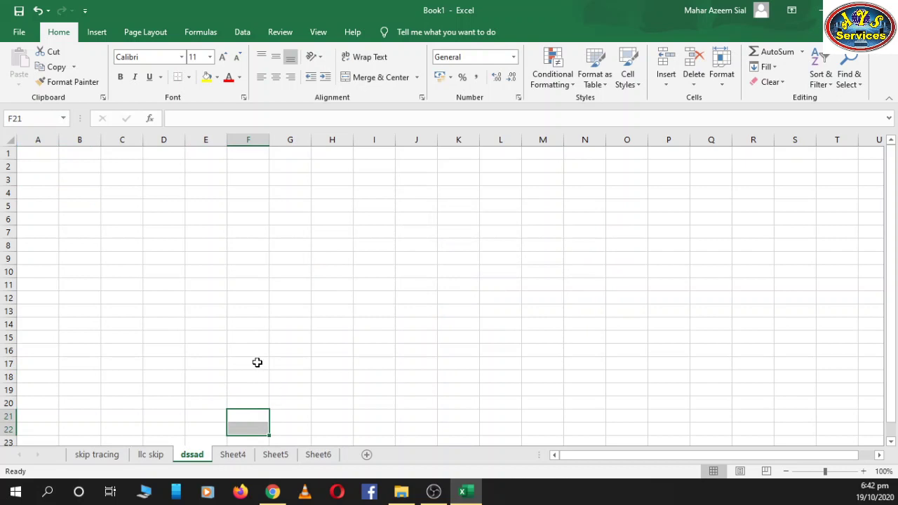
left_click(124, 459)
left_click(275, 455)
left_click(315, 462)
Return to the skip tracing sheet and select row 5, column C, and cells E6, D5 and B10
left_click(229, 460)
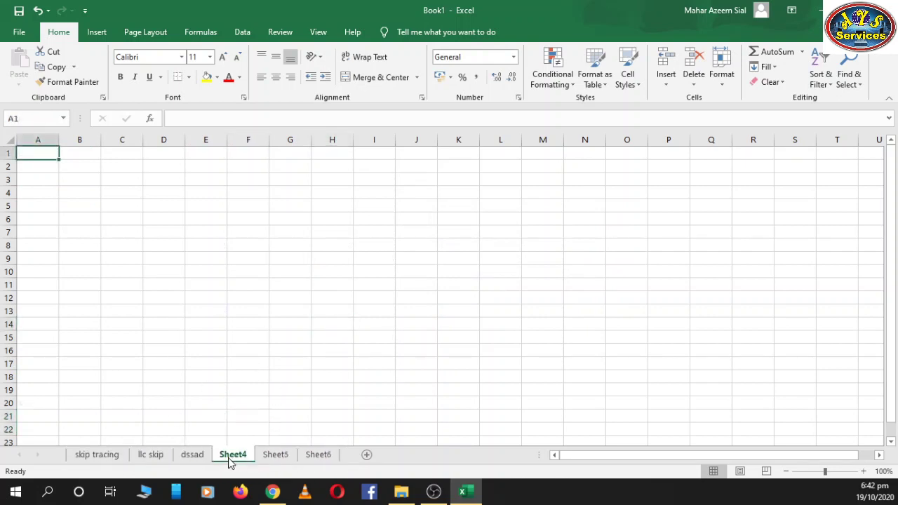
left_click(105, 458)
left_click(79, 337)
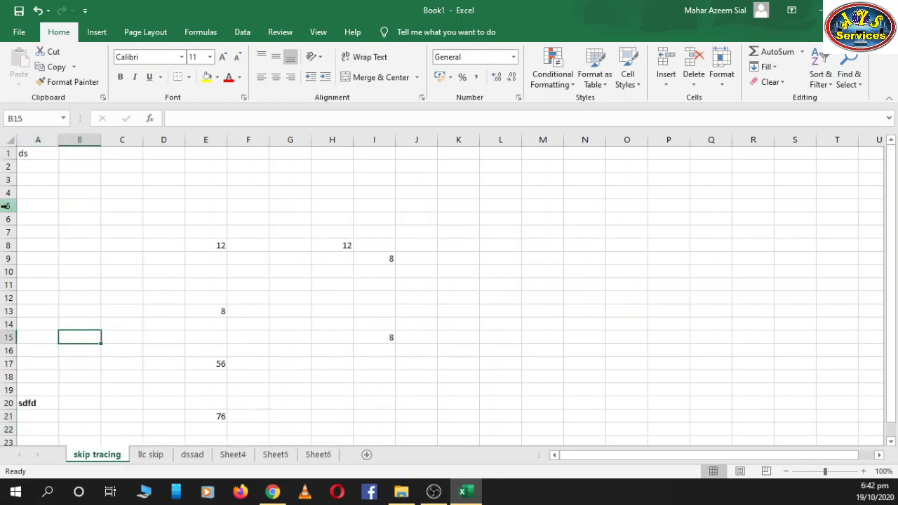
left_click(5, 206)
left_click(117, 139)
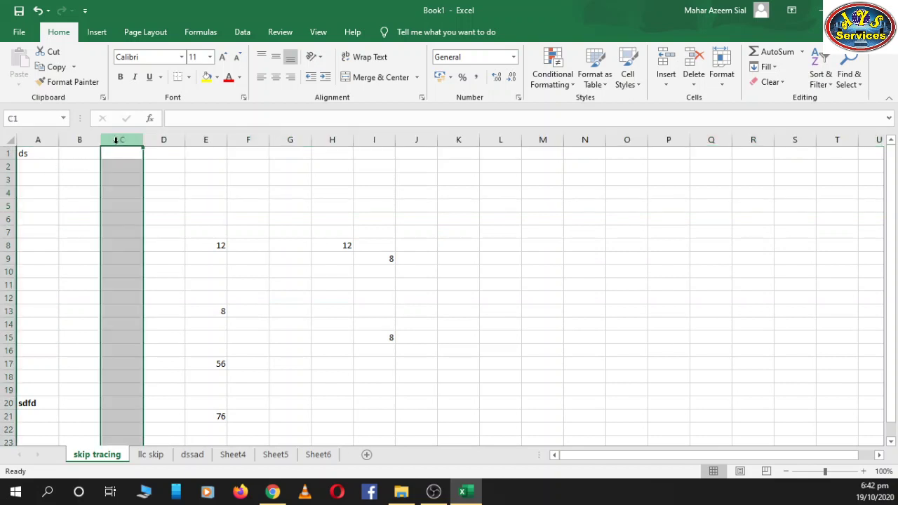
left_click(209, 217)
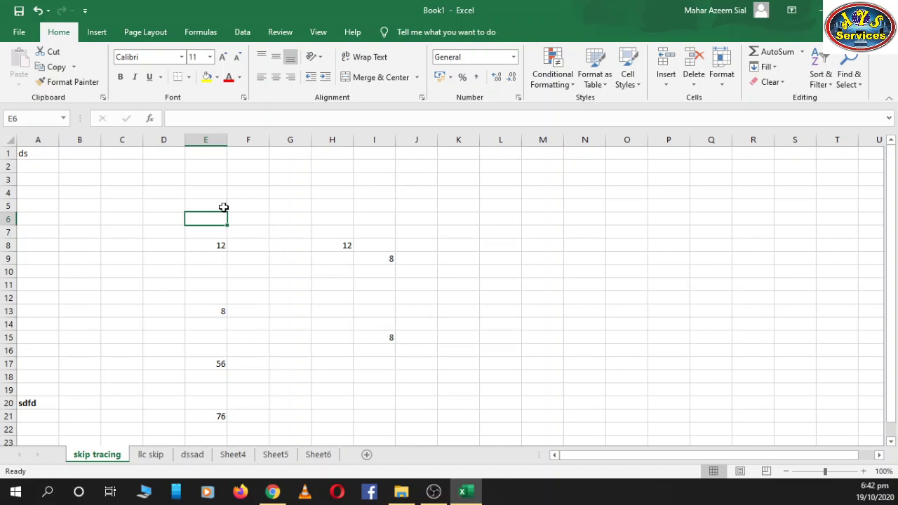
left_click(160, 207)
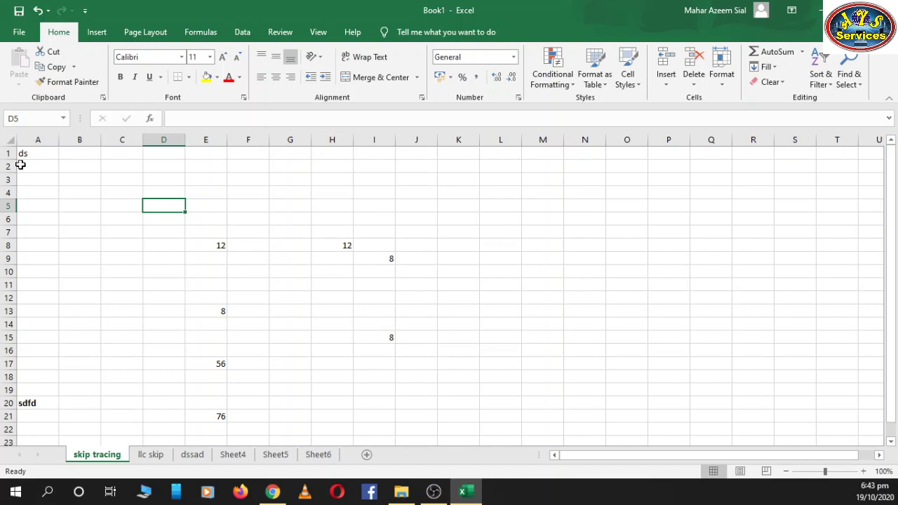
left_click(75, 269)
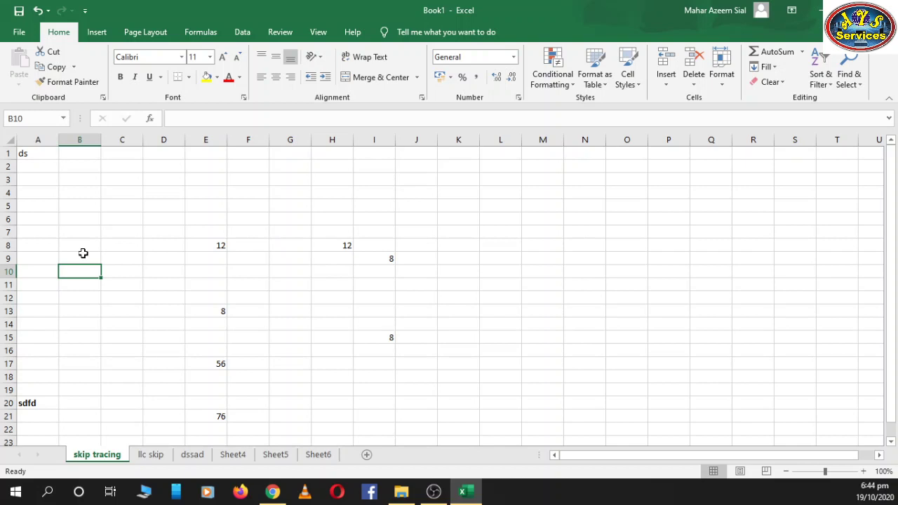
Enter the text 'asasasASASASAS' into cell E7 of the skip tracing sheet
left_click(110, 184)
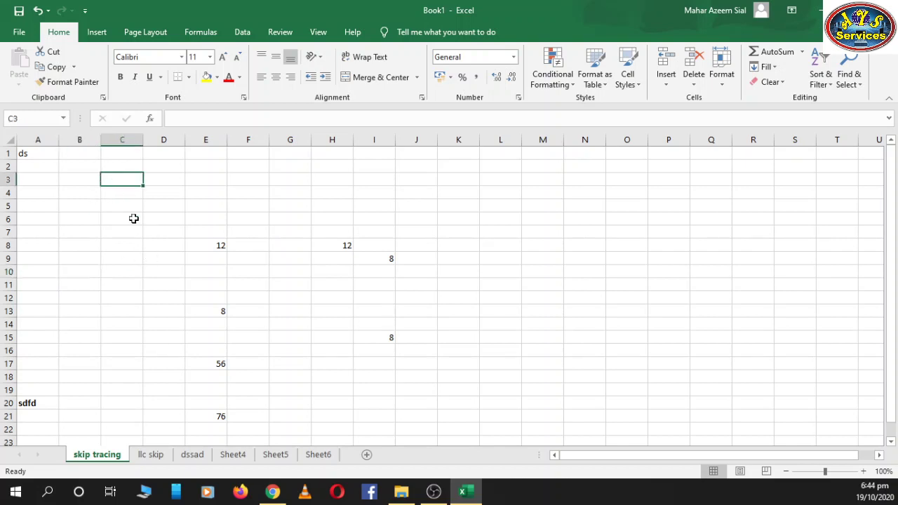
left_click(134, 218)
left_click(171, 235)
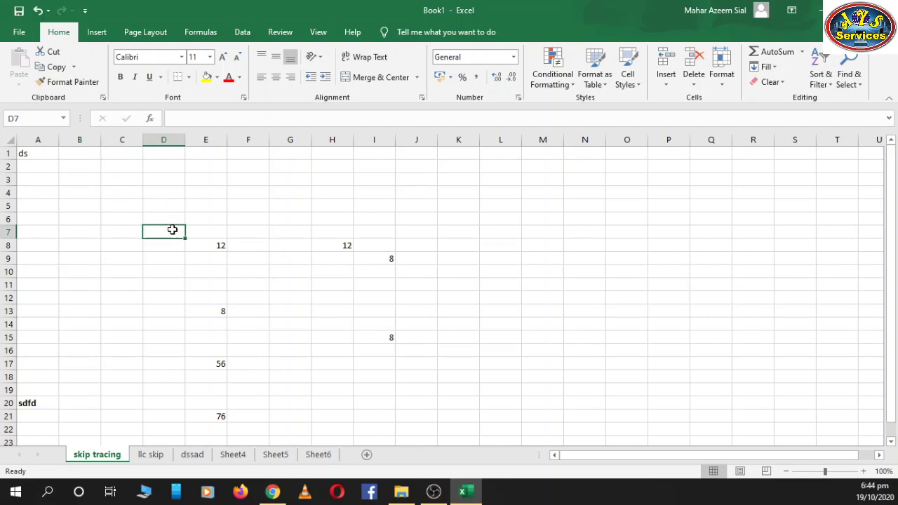
left_click(191, 229)
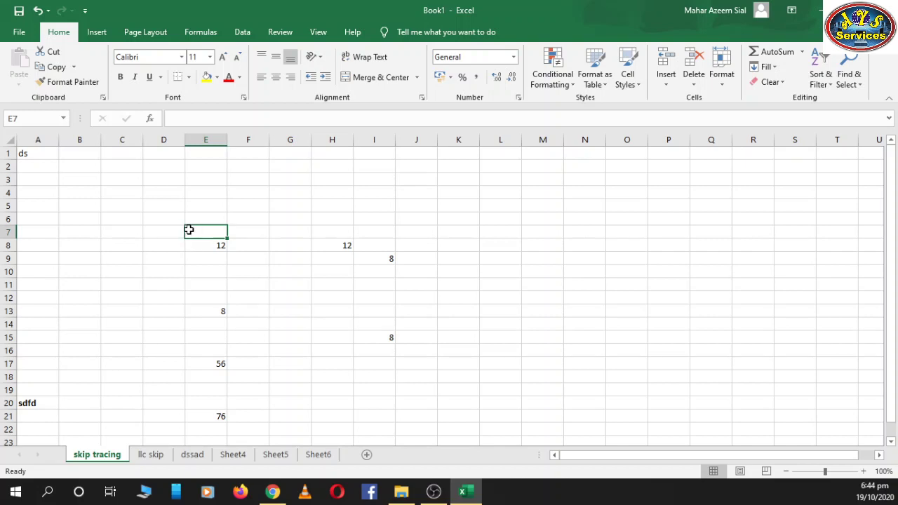
double_click(205, 230)
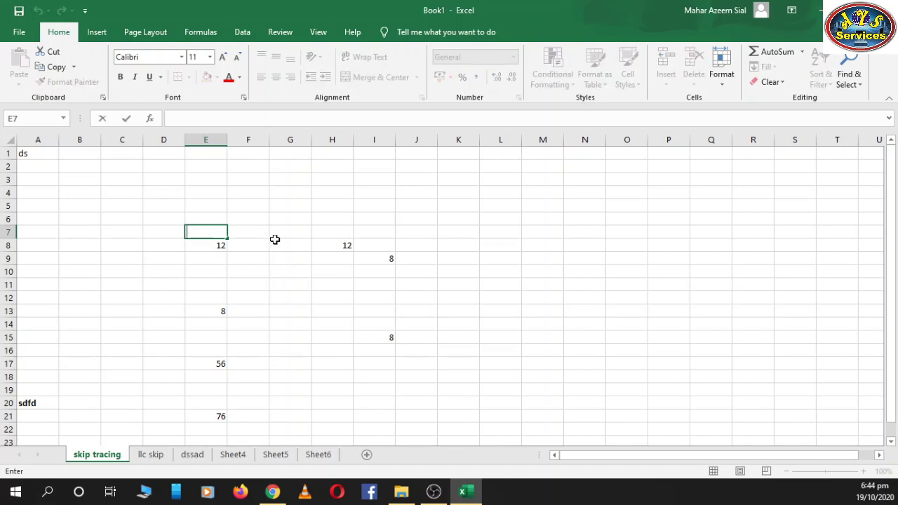
type("asas")
type("as")
type("ASASASAS")
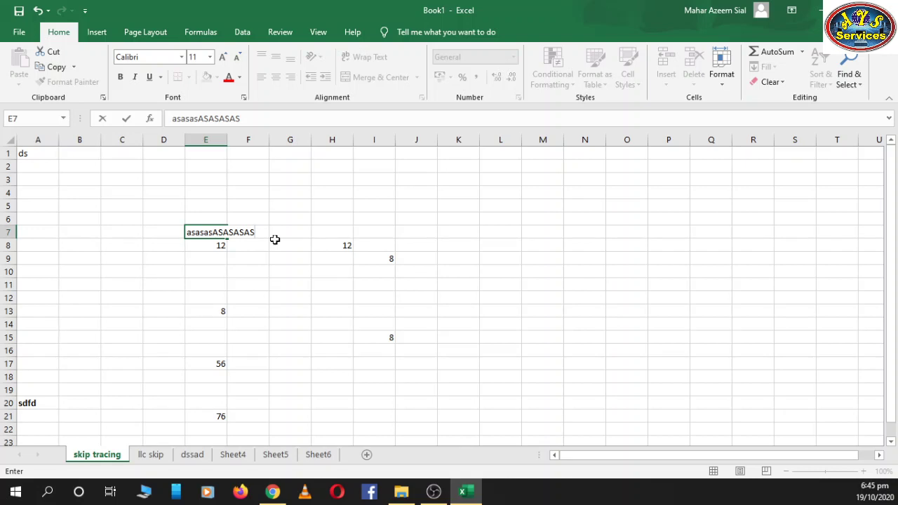
key("Return")
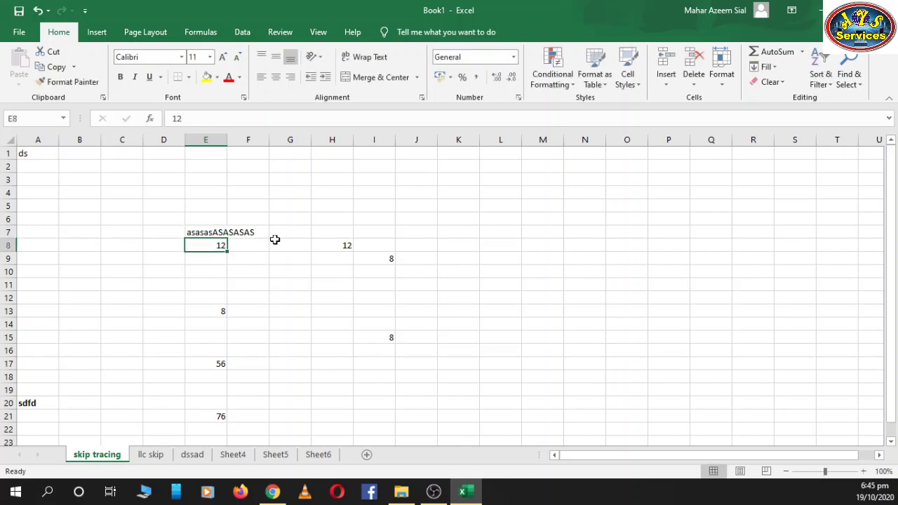
Type 'AJUYQPOAIutajdhFGDRSYUWSHF' into E9, then erase it so E9 stays empty
key("Down")
type("A")
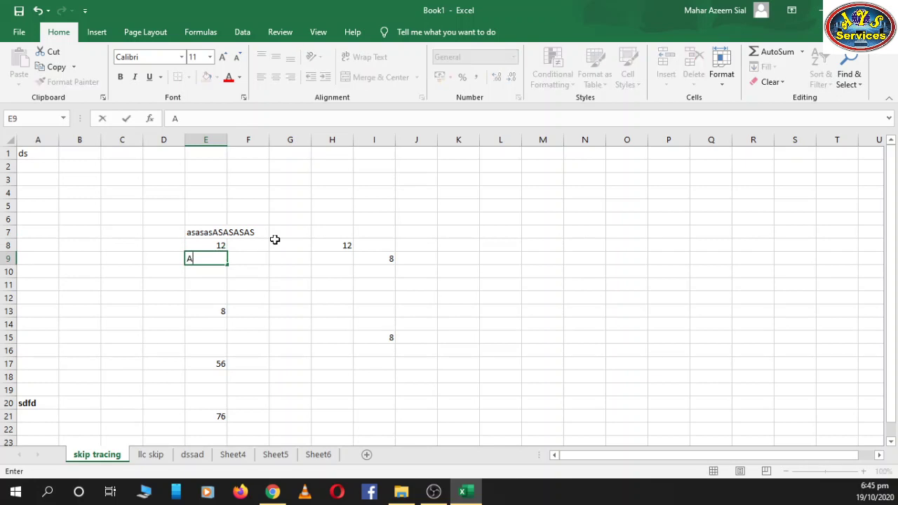
type("JUY")
type("Q")
type("POAI")
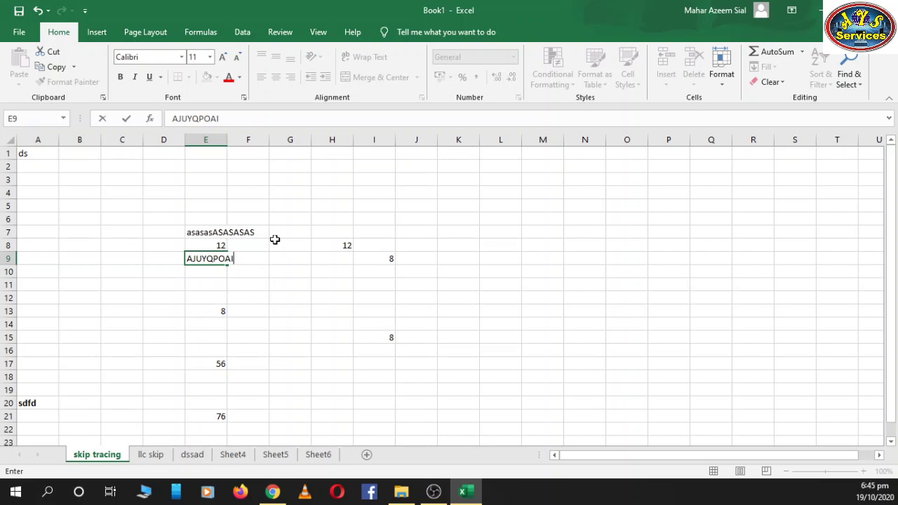
type("utajdh")
type("FGDRSYUW")
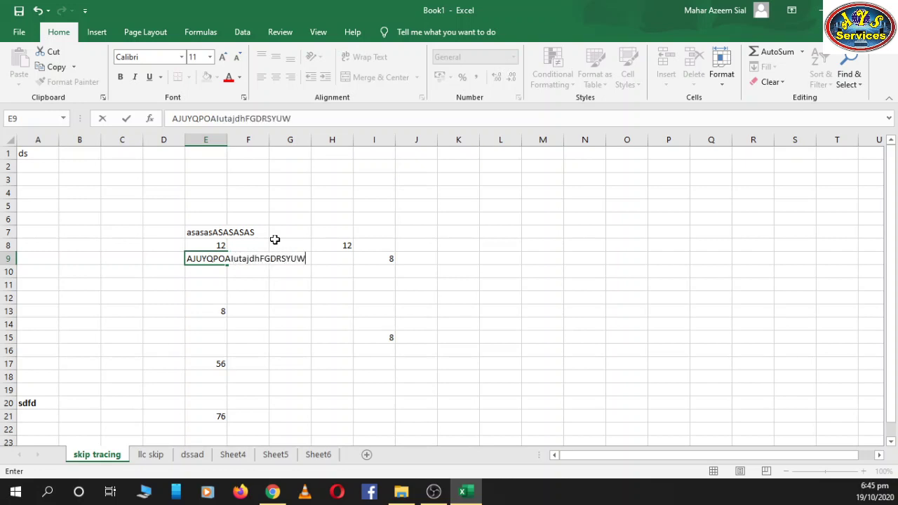
type("SHF")
key("BackSpace")
key("BackSpace")
key("BackSpace")
key("BackSpace")
key("BackSpace")
key("BackSpace")
key("BackSpace")
key("BackSpace")
key("BackSpace")
key("BackSpace")
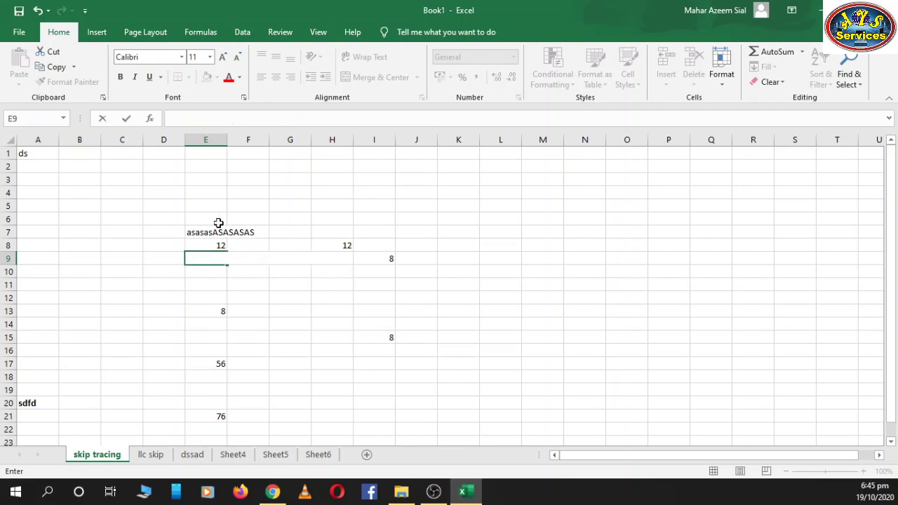
Undo the E7 entry so the cell is empty, then select cells D10 and B4
left_click(208, 232)
key("Delete")
left_click(171, 265)
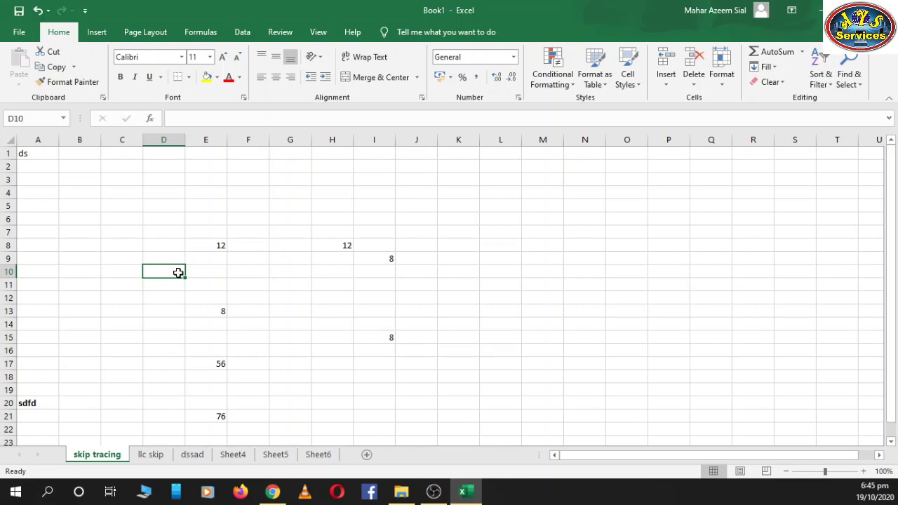
left_click(77, 196)
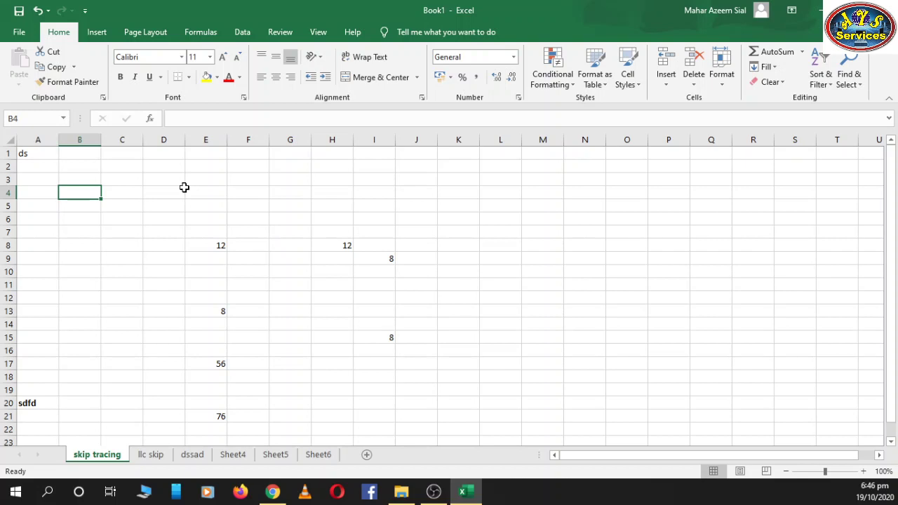
Select row 2 of the sheet, then switch to File Explorer on the Videos folder
left_click(147, 195)
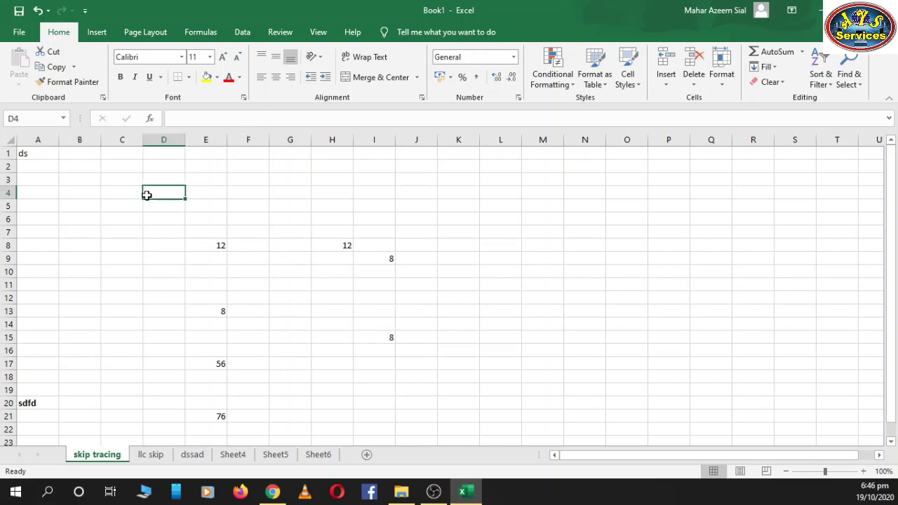
left_click(8, 166)
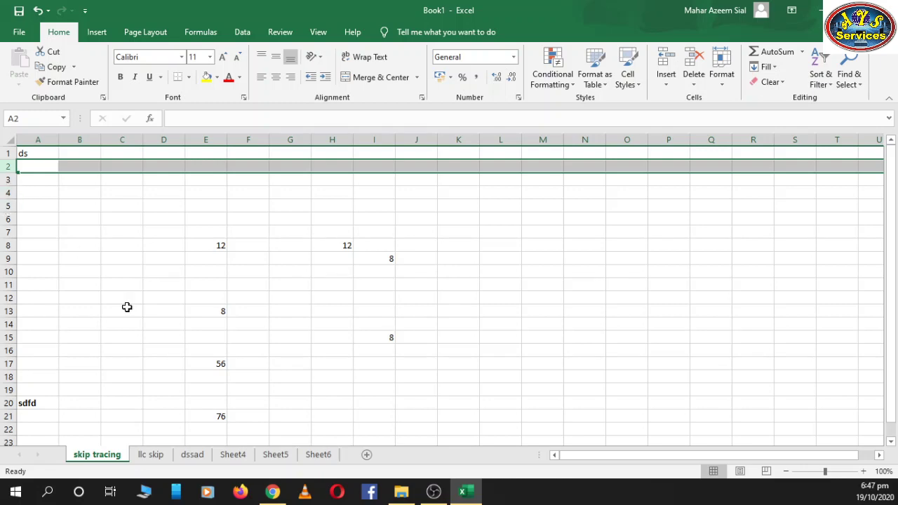
left_click(402, 491)
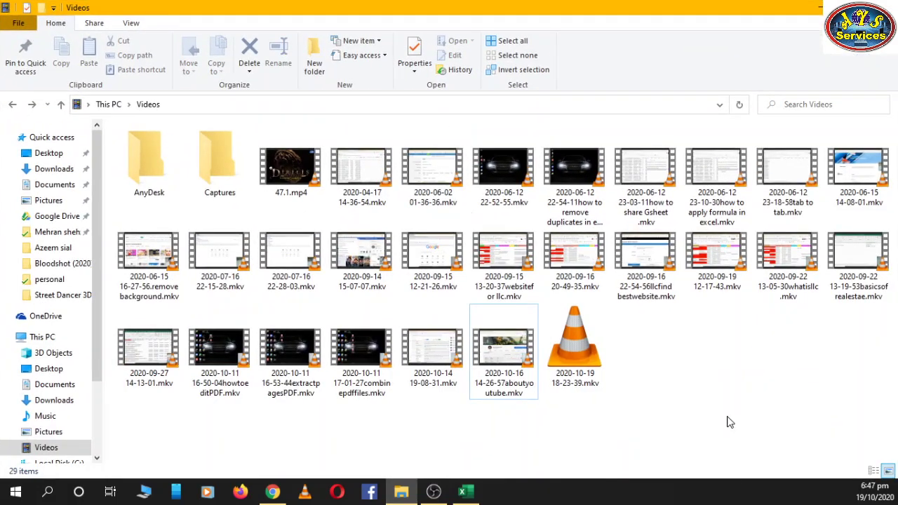
Look inside the Captures folder and browse the Videos files, ending back in Videos
double_click(230, 162)
left_click(12, 104)
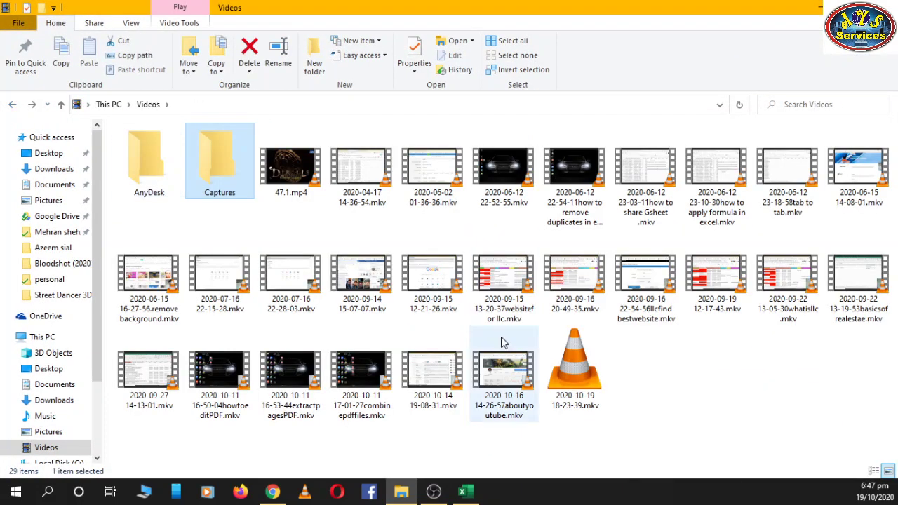
left_click(506, 195)
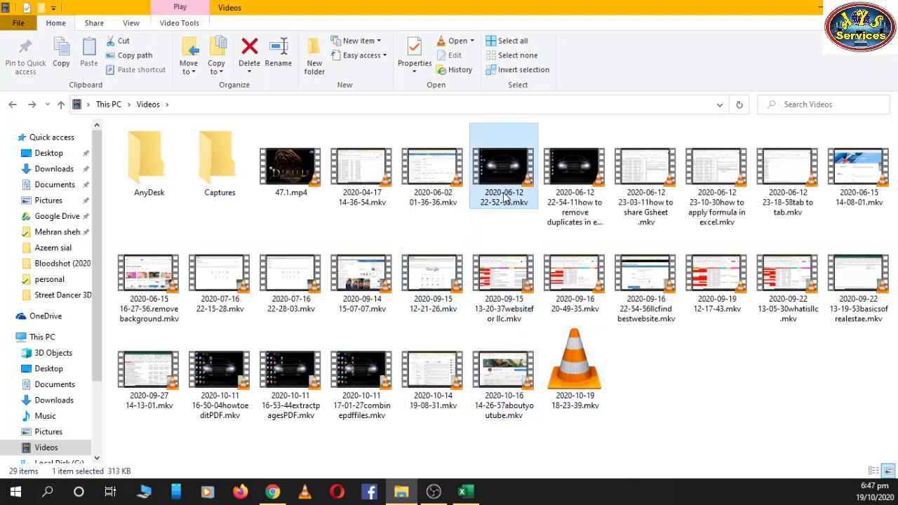
key("Down")
key("Down")
key("Left")
key("Left")
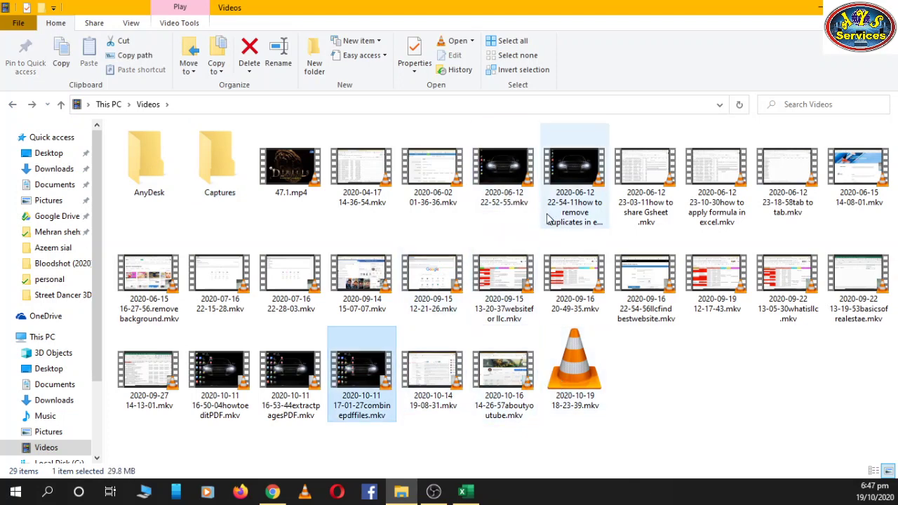
key("Up")
key("Up")
key("Left")
key("Left")
key("Left")
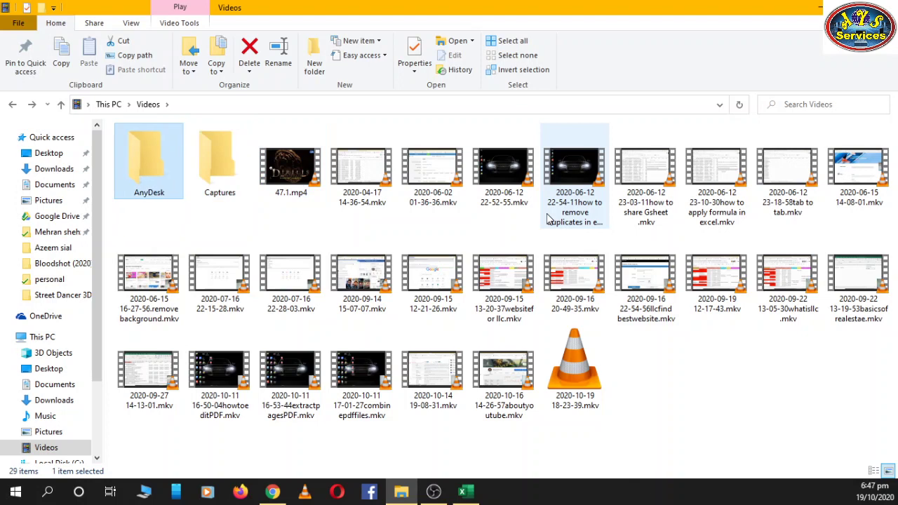
key("shift+Tab")
key("End")
key("Return")
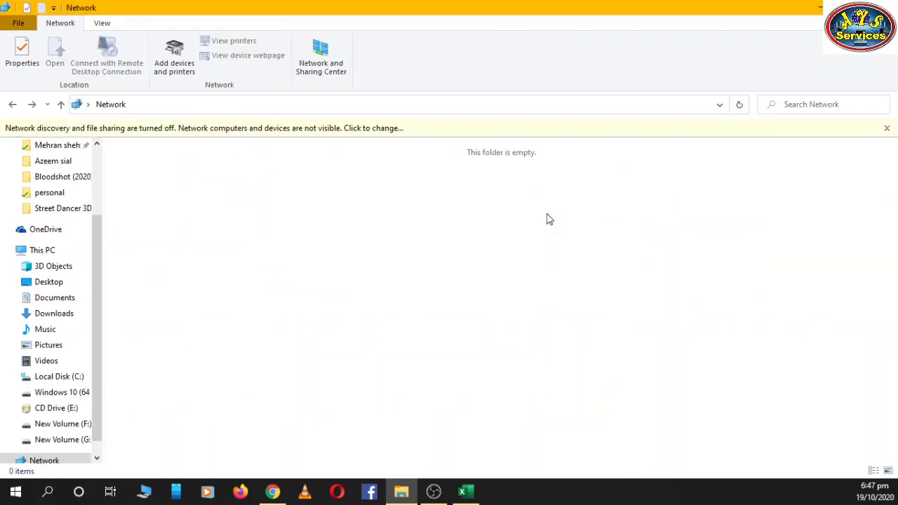
mouse_move(61, 392)
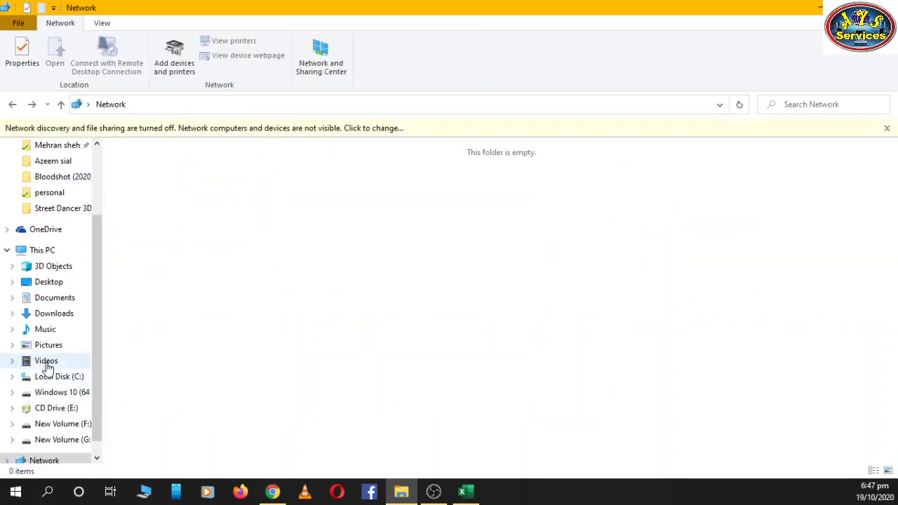
scroll(53, 365, "down", 1)
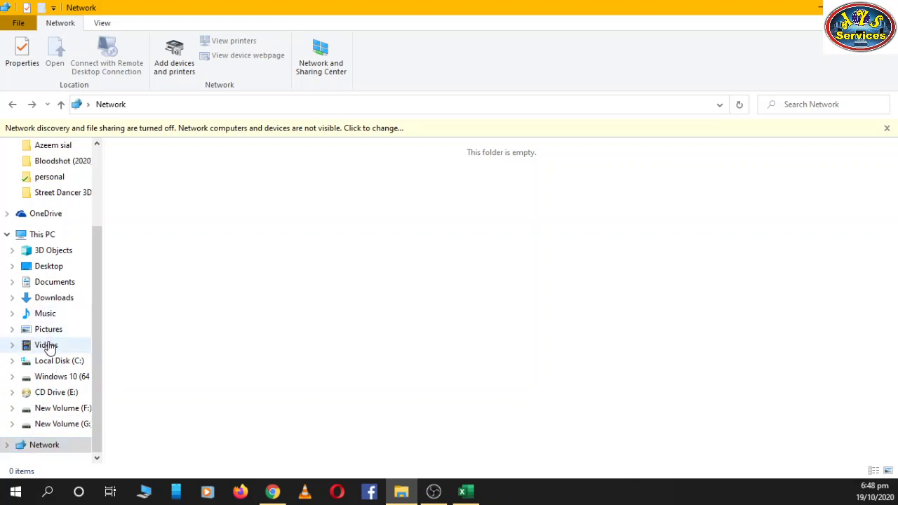
left_click(46, 344)
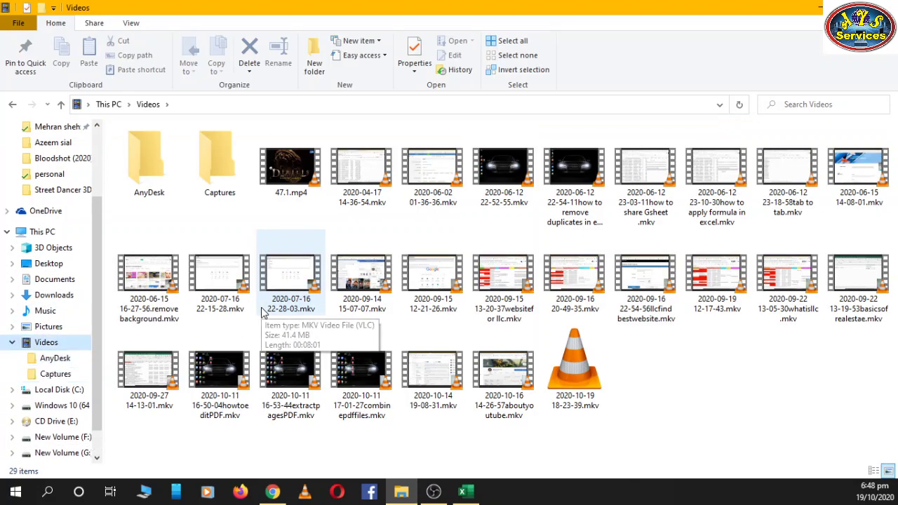
left_click(272, 317)
key("Up")
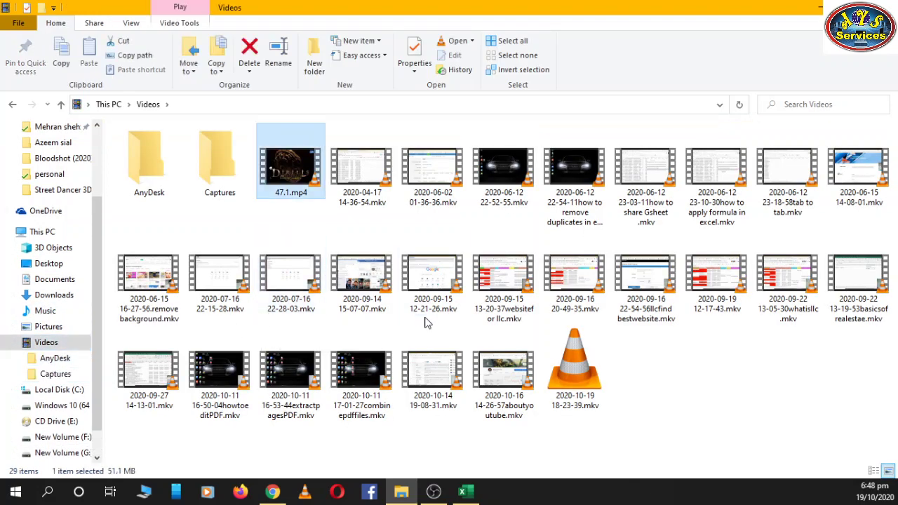
key("Right")
key("Left")
key("Right")
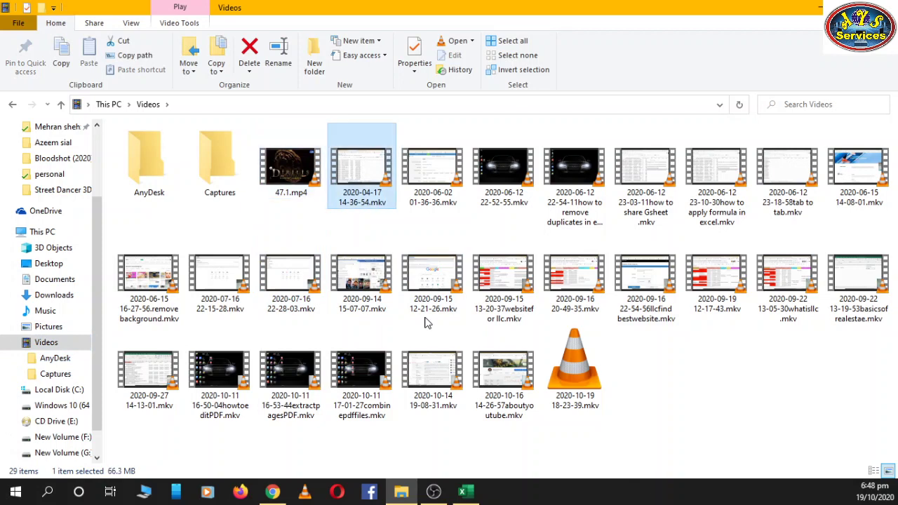
key("ctrl+c")
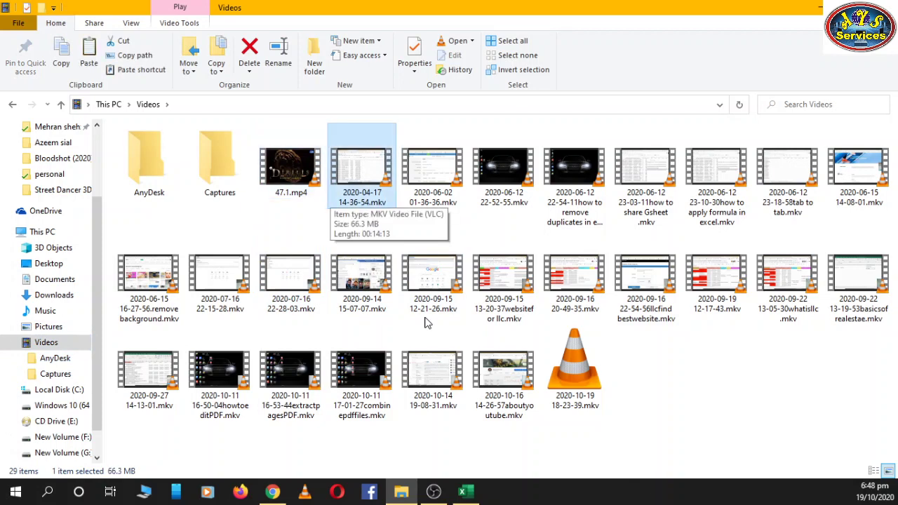
key("Left")
key("Left")
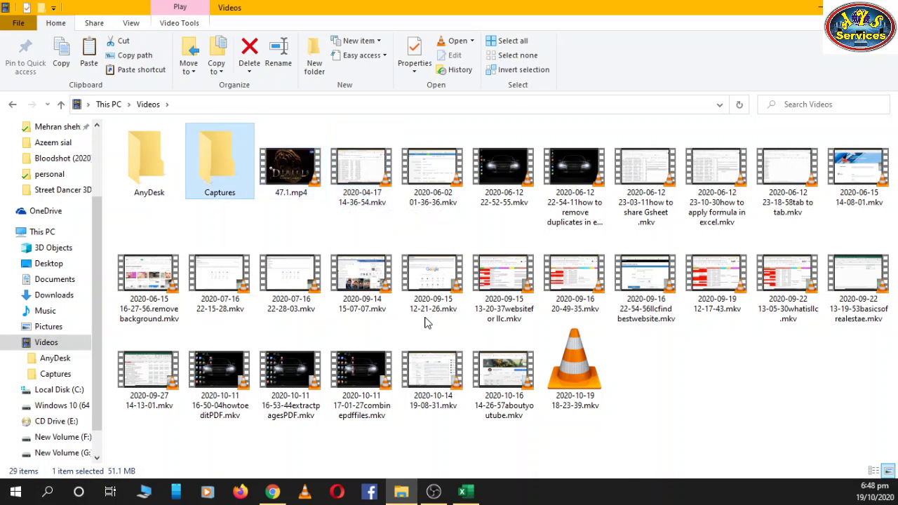
key("Return")
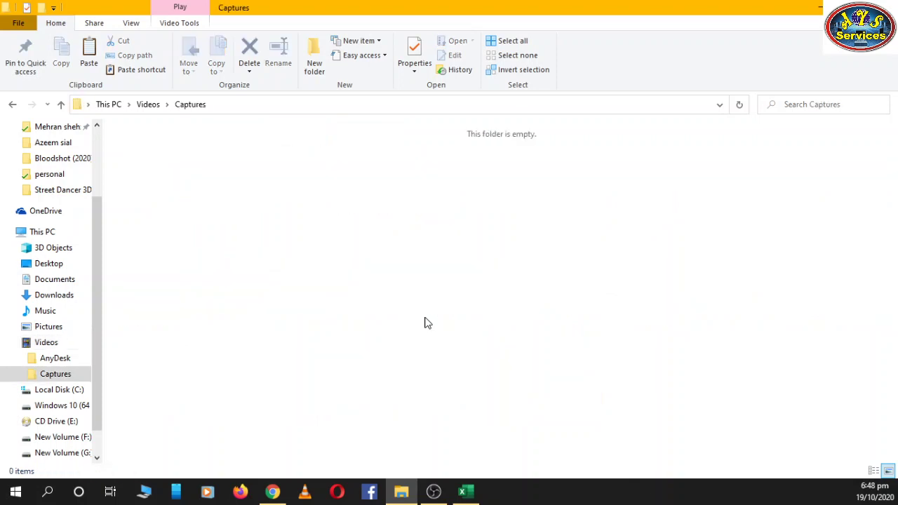
Paste the video into Captures, undo the paste, return to Videos, then select Excel's cell M12
key("ctrl+v")
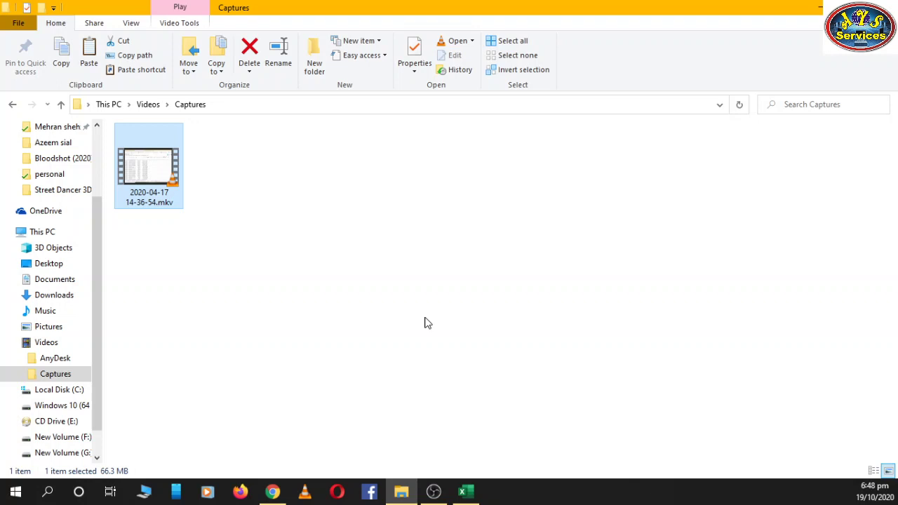
key("Delete")
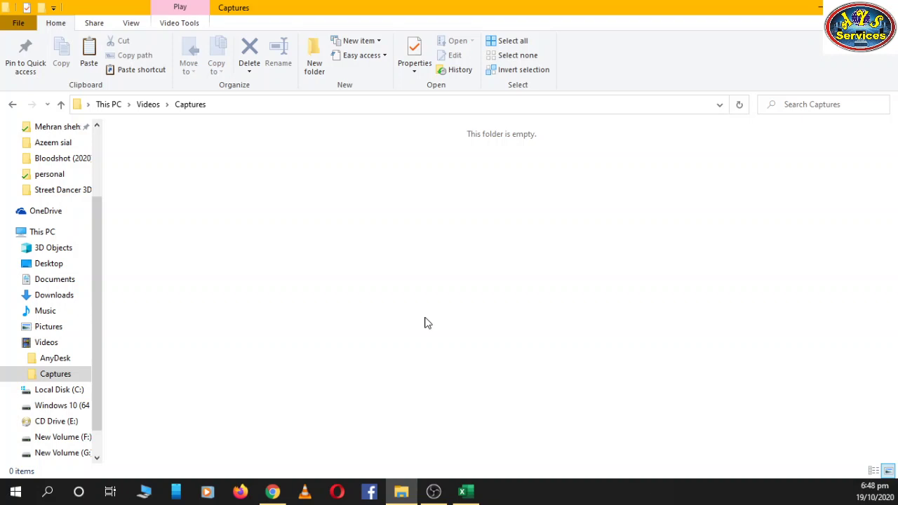
key("alt+Up")
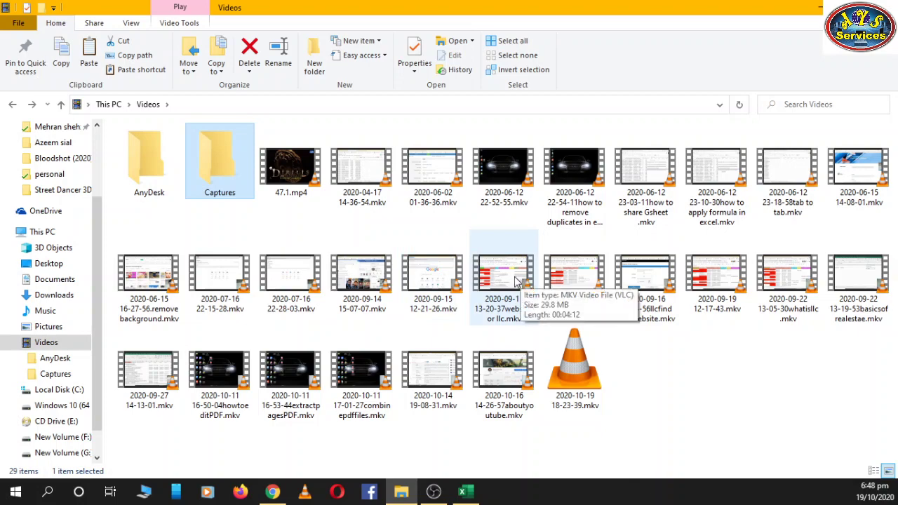
key("alt+Tab")
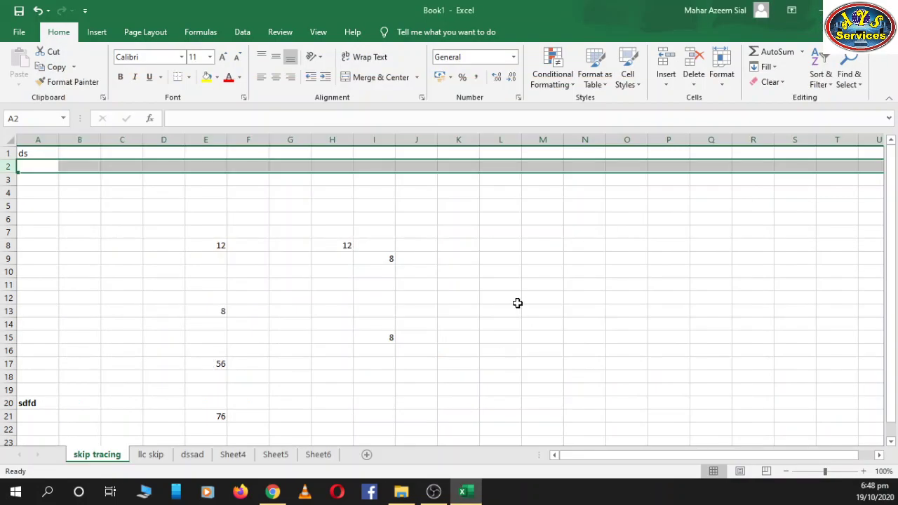
left_click(523, 300)
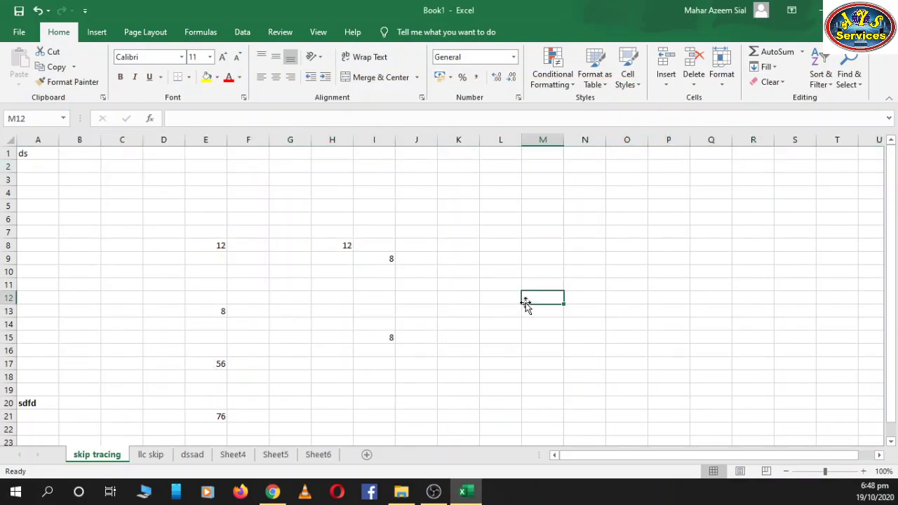